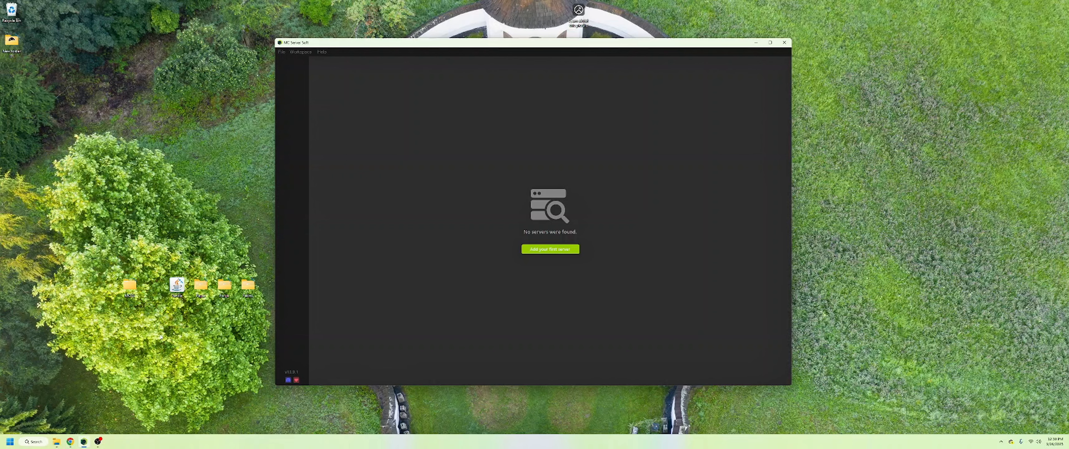
Bring up the MC Server Soft website in Chrome and view the MCSS v13.9.1 download offer
drag(179, 335, 136, 351)
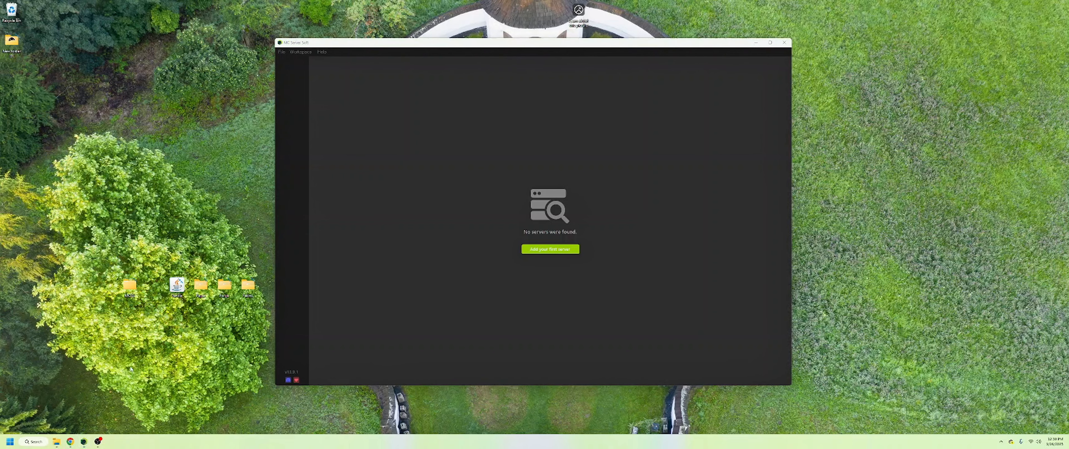
mouse_move(71, 438)
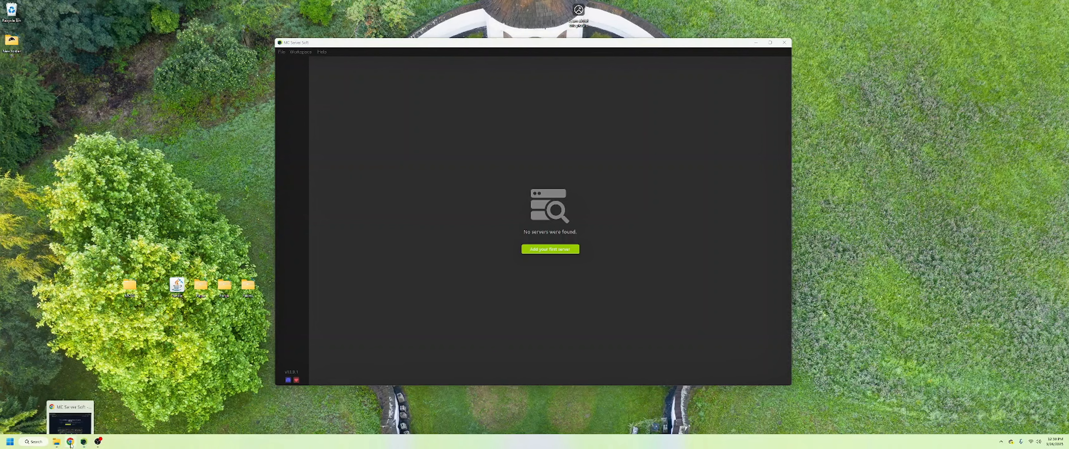
click(71, 404)
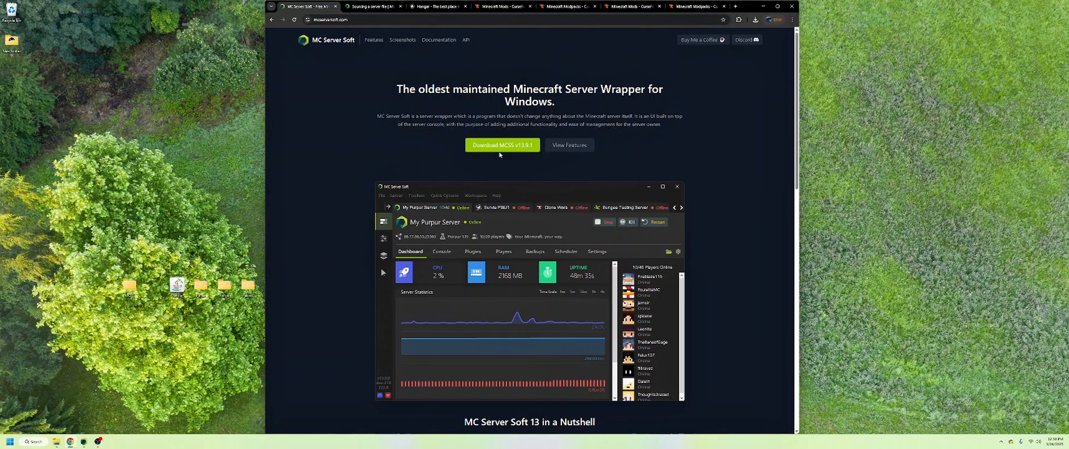
click(763, 6)
Extract the zip archive in the desktop's MCSS folder and view the contents of the extracted folder
double_click(129, 287)
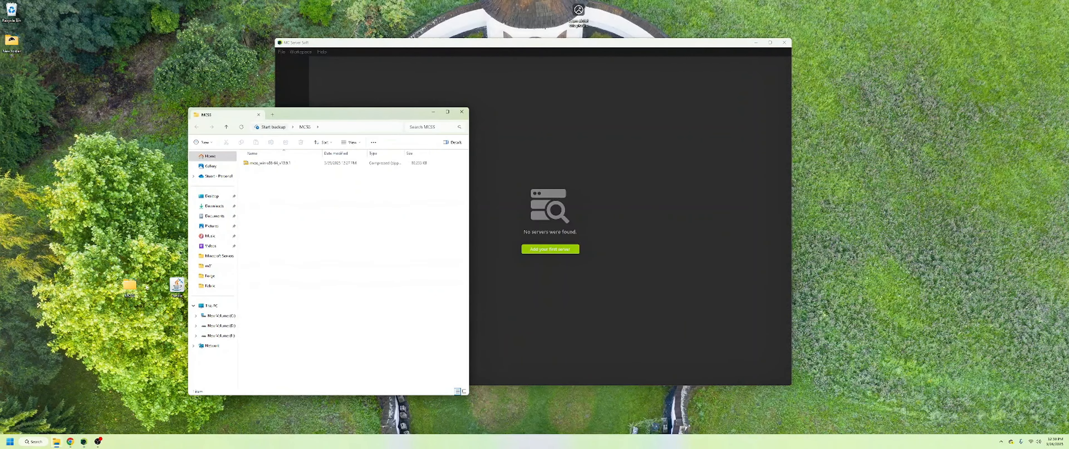
right_click(277, 162)
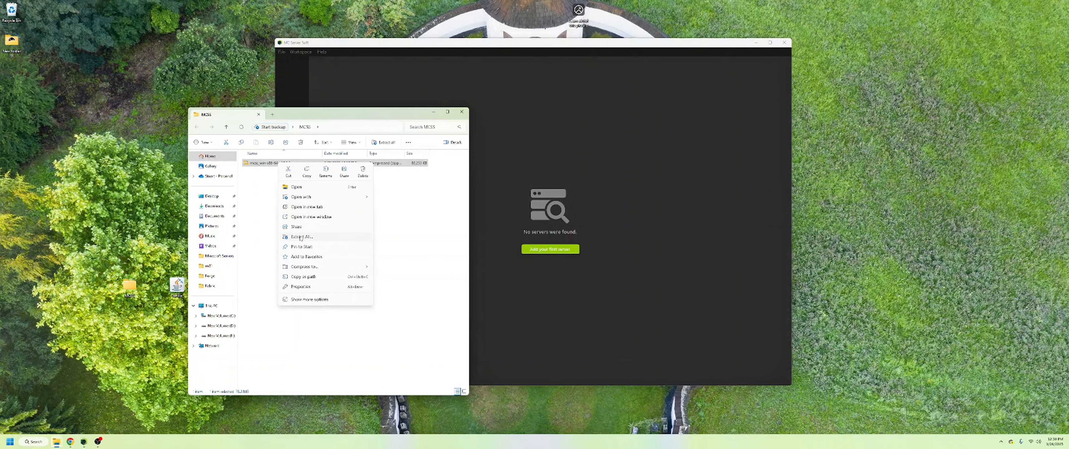
click(301, 236)
click(589, 282)
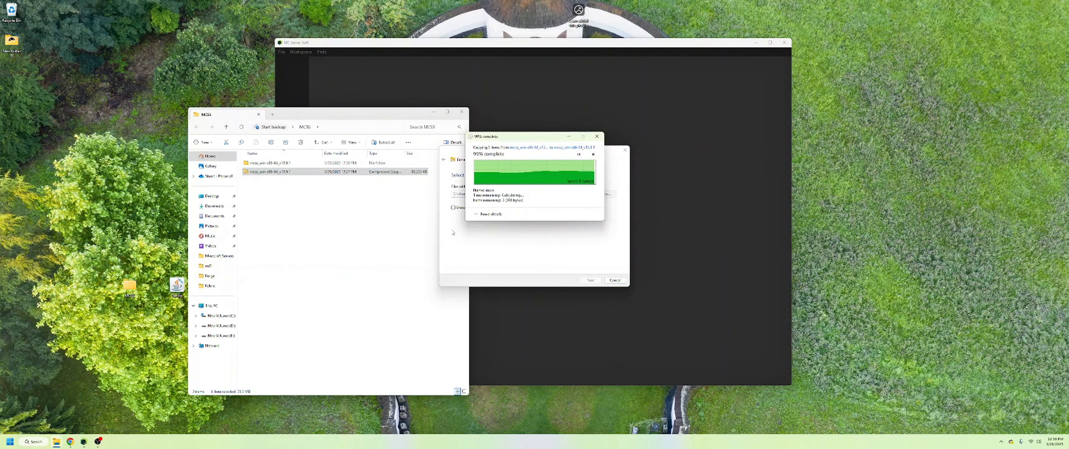
double_click(259, 163)
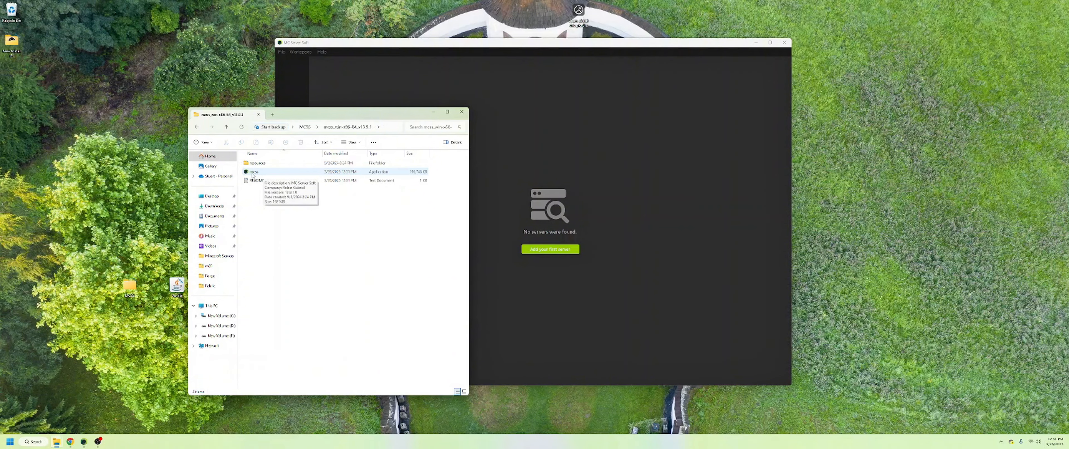
click(462, 112)
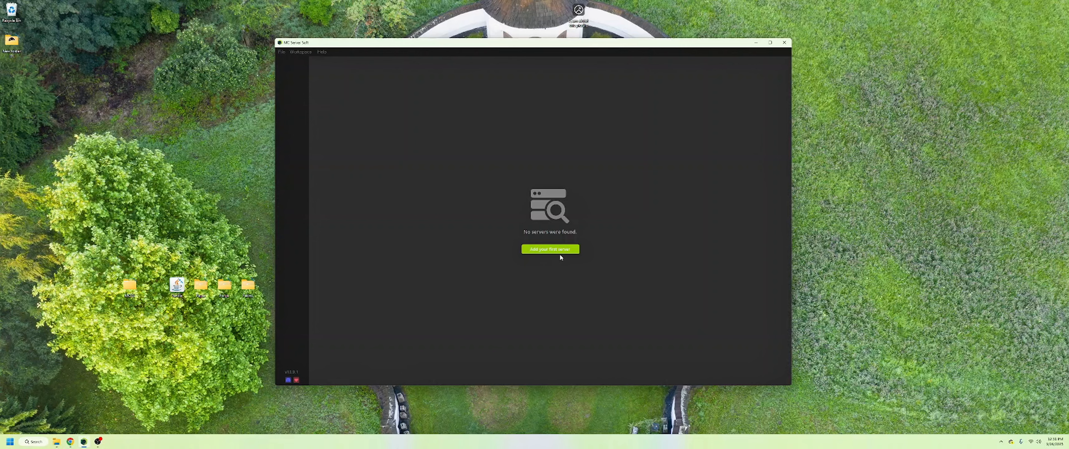
Start adding the first server in MC Server Soft with Vanilla as the server type
click(552, 249)
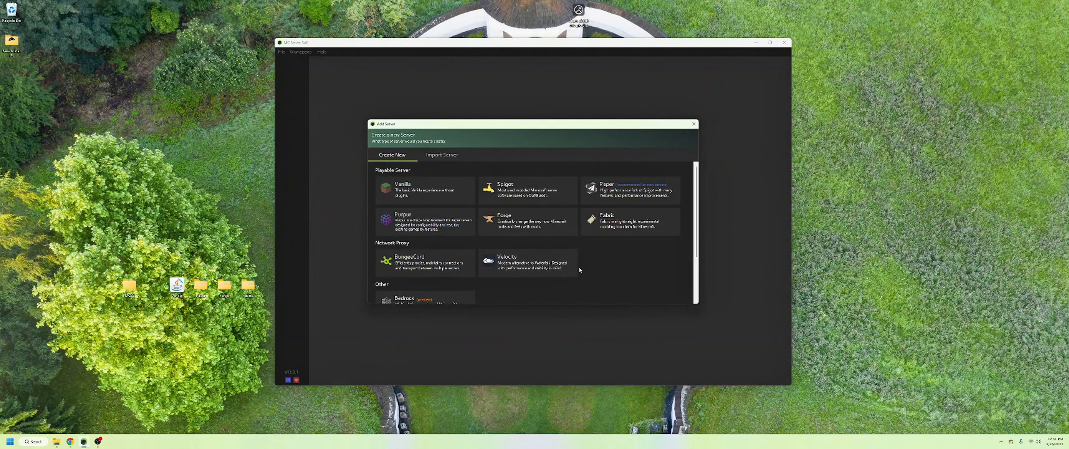
click(412, 185)
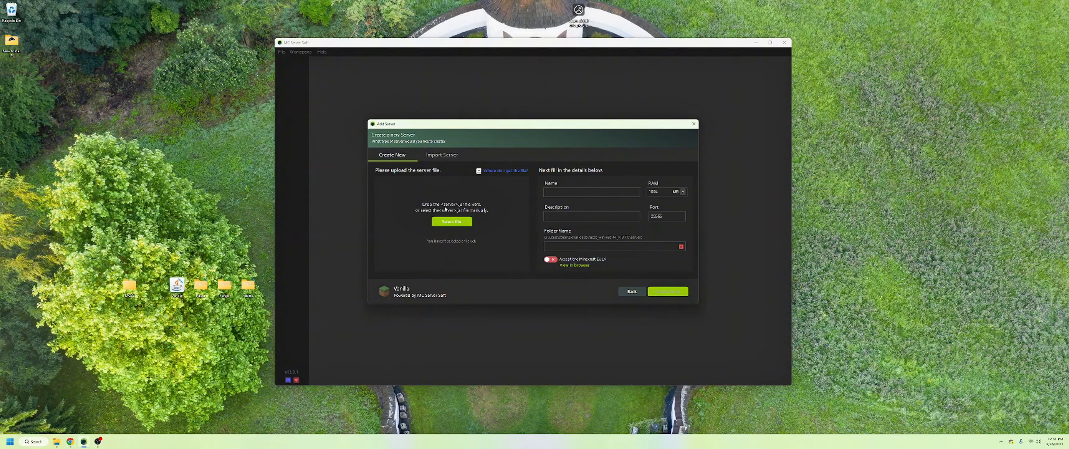
Look up the official Vanilla server file download through the server file sourcing guide in the browser
click(70, 441)
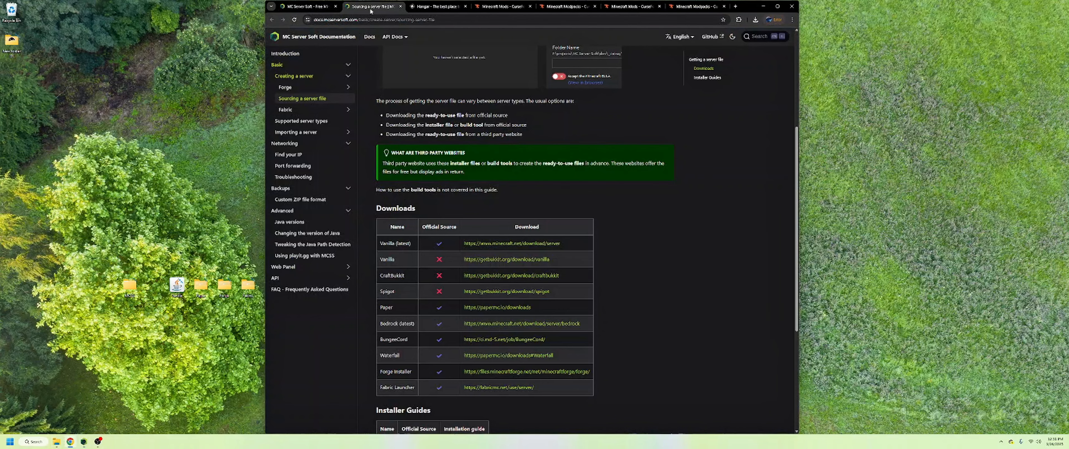
scroll(524, 174, up, 5)
scroll(529, 184, down, 5)
click(526, 243)
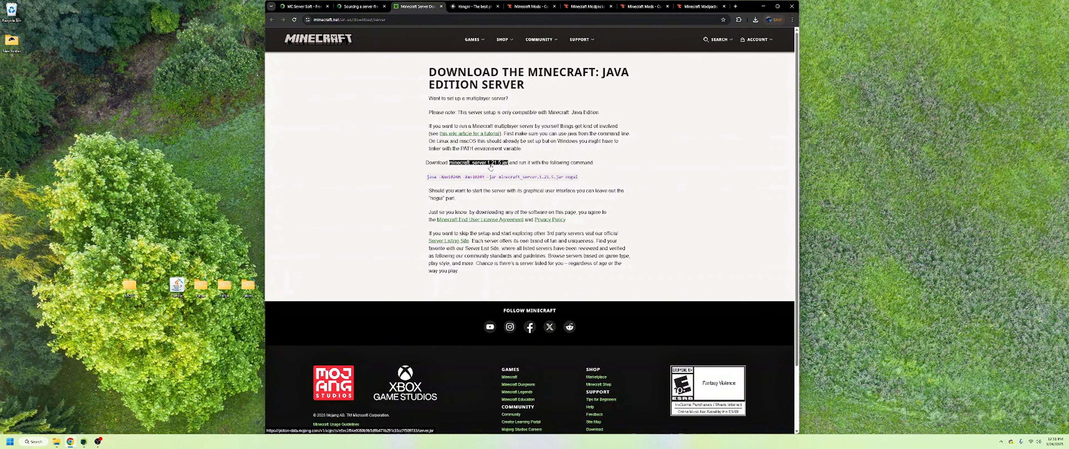
click(441, 6)
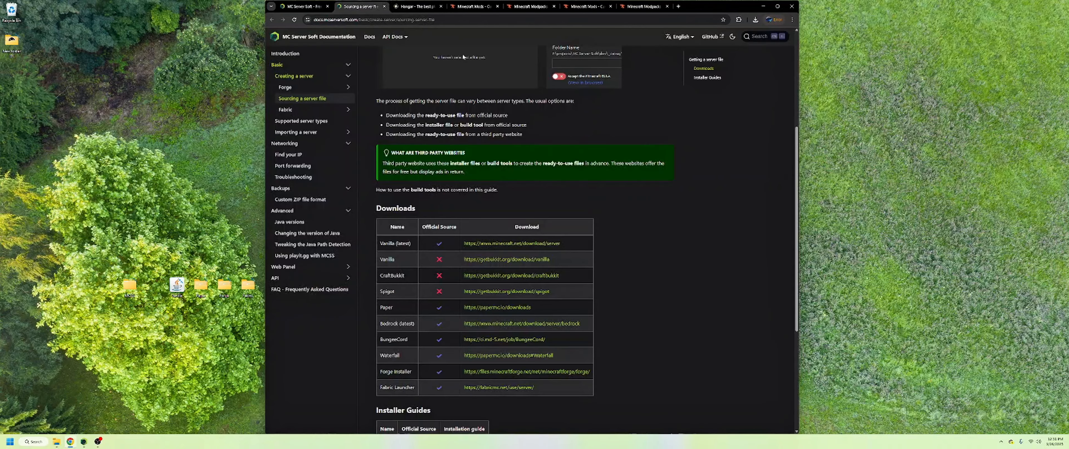
click(766, 10)
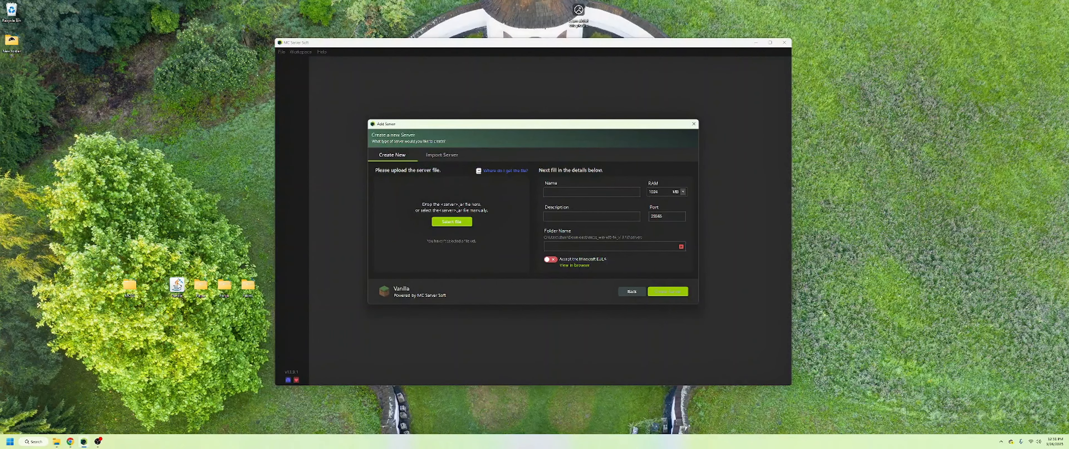
Select the Vanilla jar on the Desktop as the new server's file
click(456, 225)
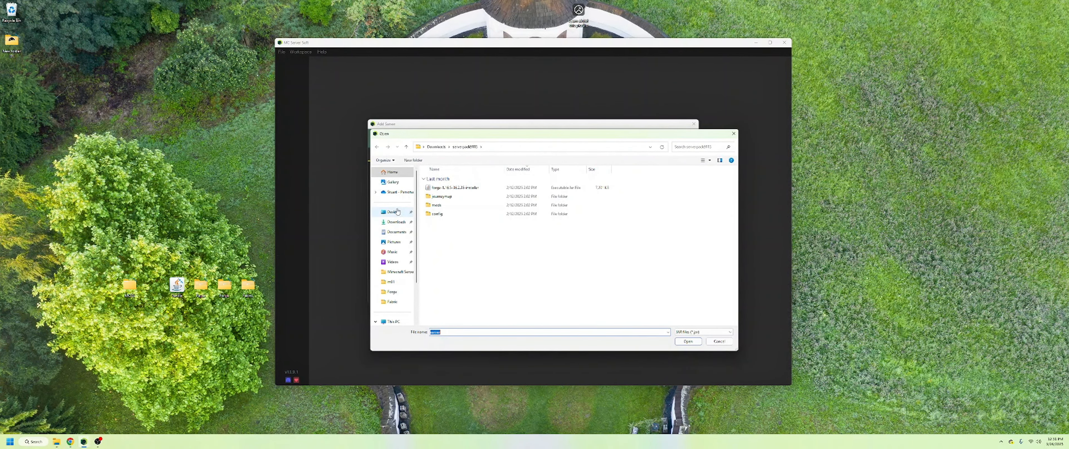
click(394, 212)
click(437, 223)
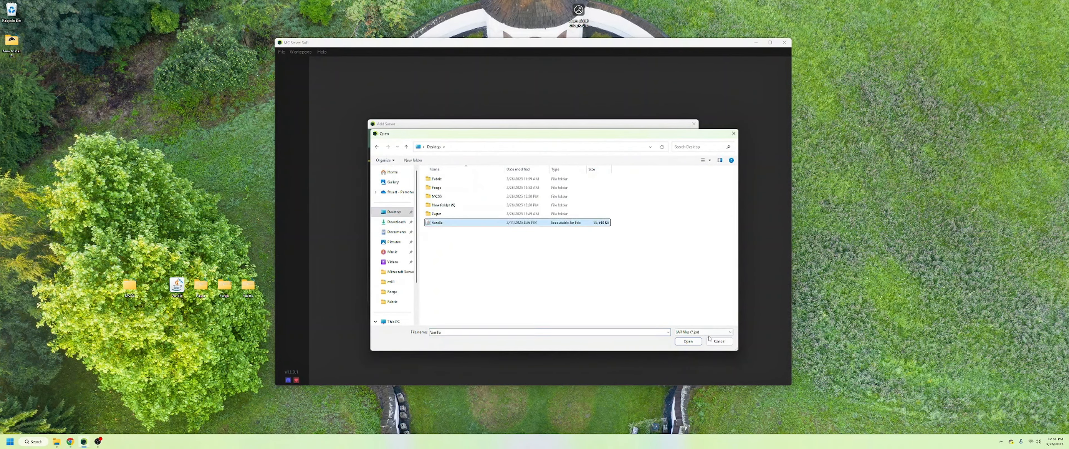
click(688, 341)
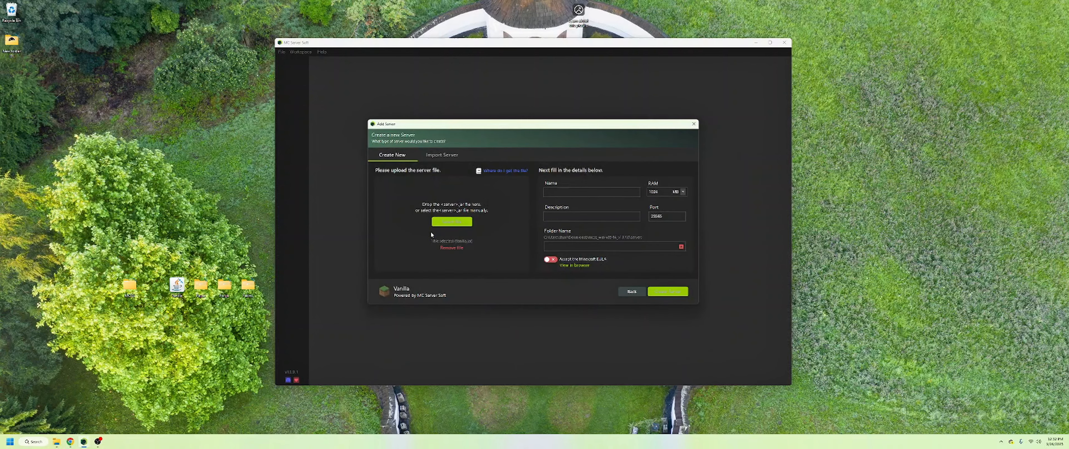
Name the new server Vanilla
click(567, 191)
text(vANILLA)
key(ctrl+a)
text(v)
key(BackSpace)
text(Vanil)
Set the new server's RAM to 4 GB
click(682, 191)
click(676, 204)
click(661, 194)
key(BackSpace)
text(4)
Create the server with the Minecraft EULA accepted, and start it
click(554, 260)
click(667, 292)
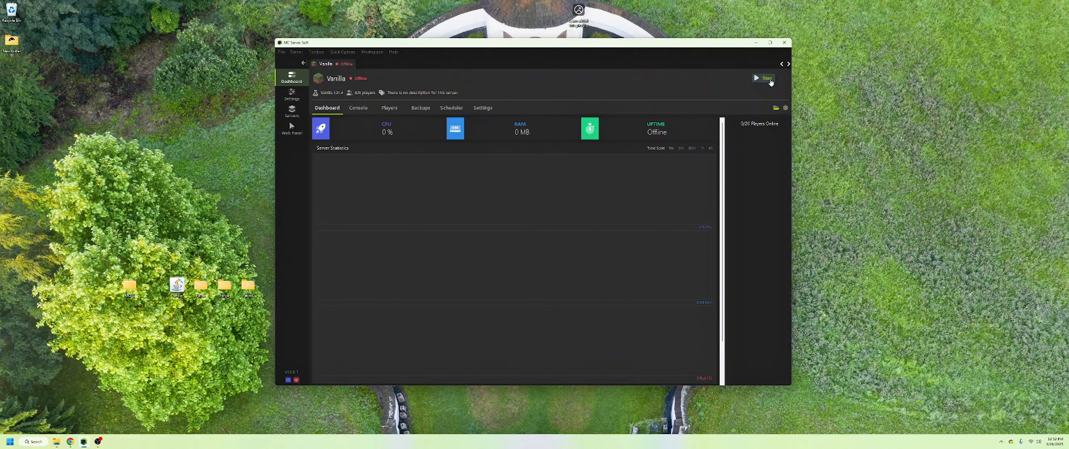
click(762, 80)
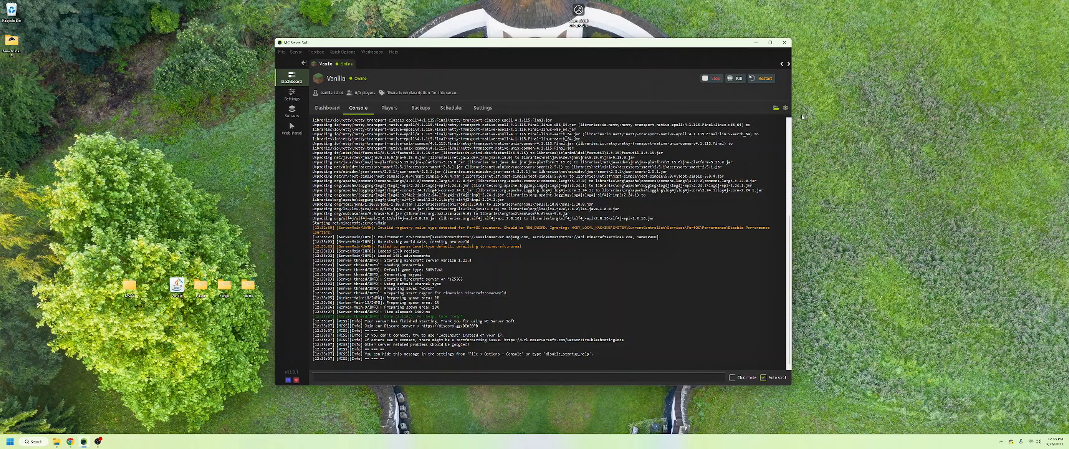
Review the server's general and advanced edit options, and its dashboard, console and scheduler pages
click(786, 108)
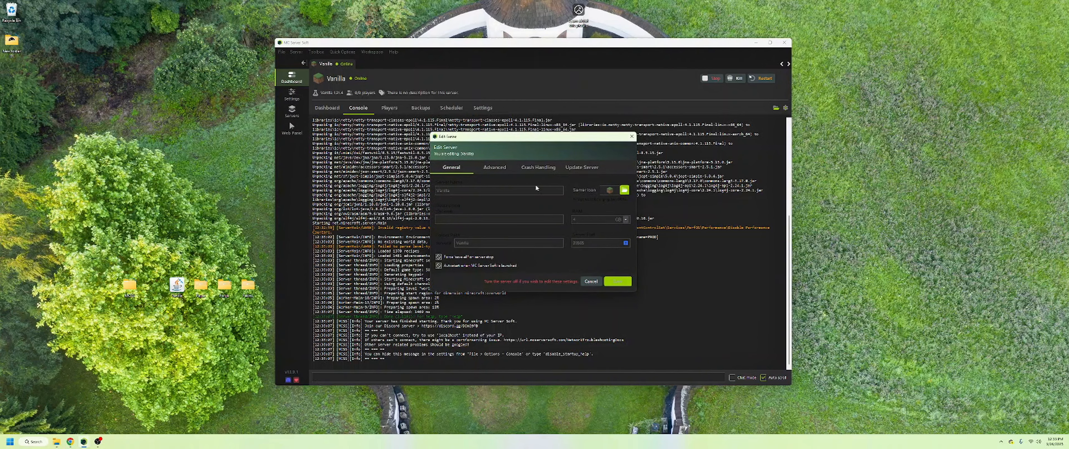
click(494, 167)
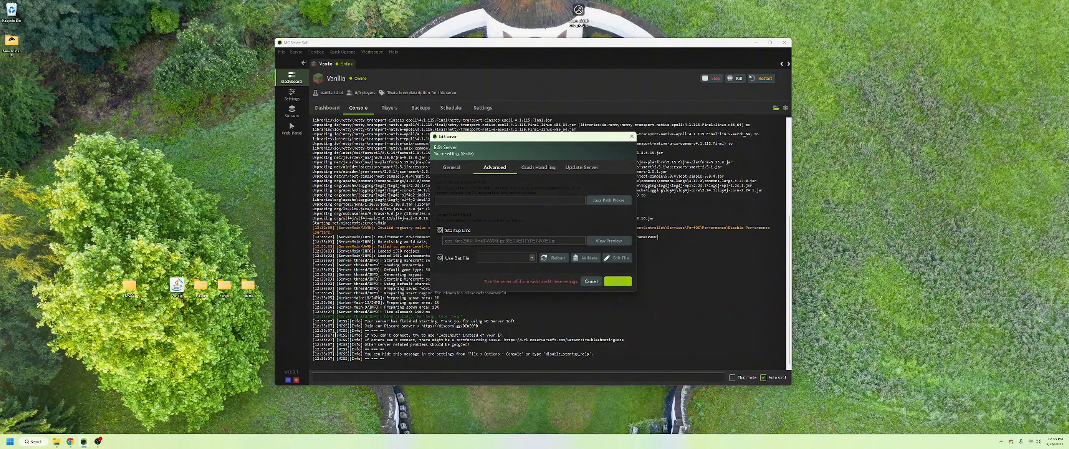
click(590, 281)
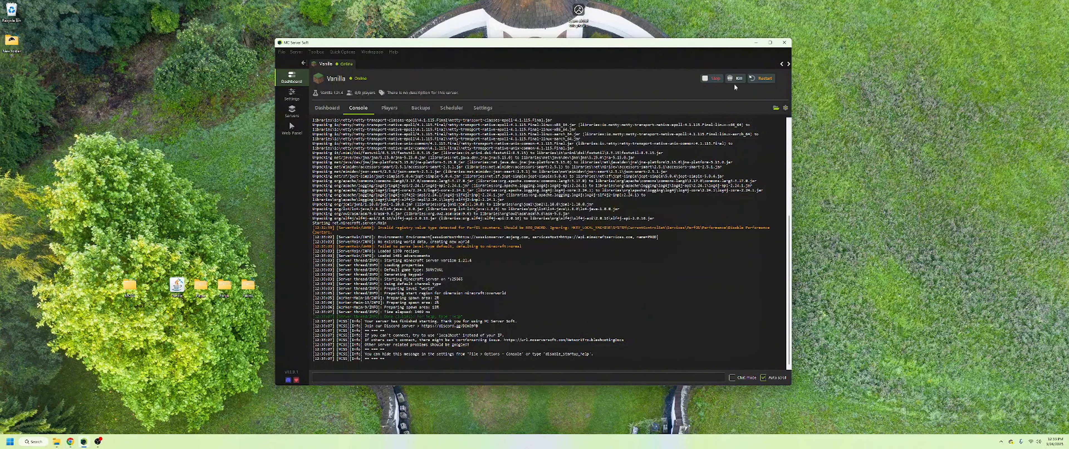
click(327, 110)
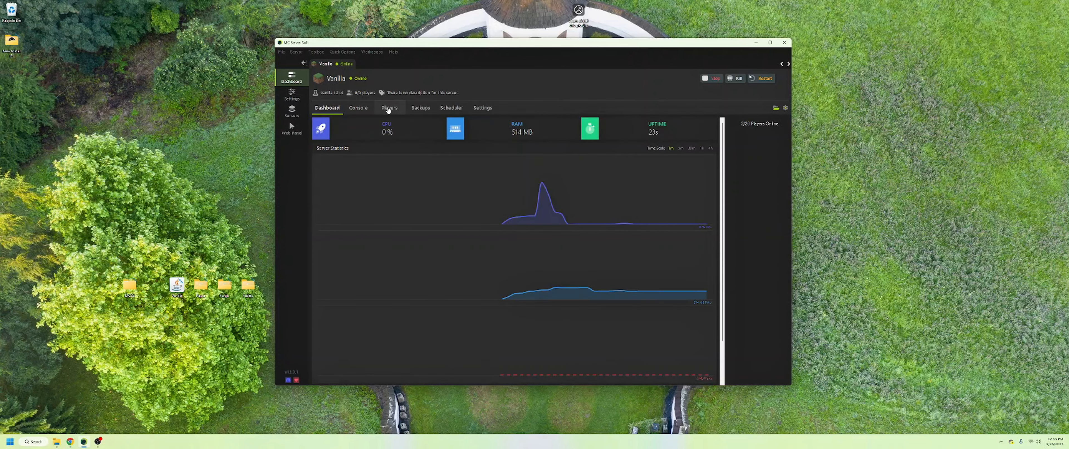
click(361, 110)
click(451, 108)
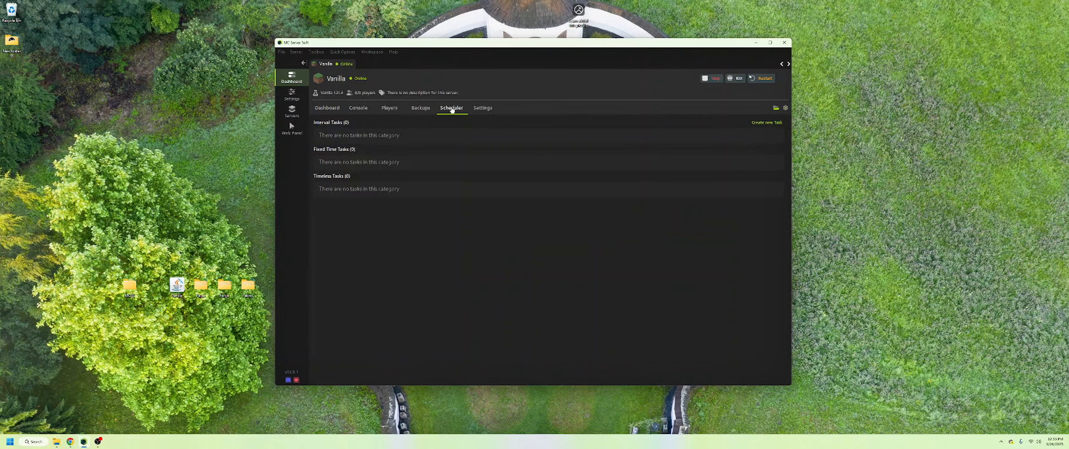
Review the available difficulty, gamemode and view distance options in the Vanilla server's settings
click(483, 108)
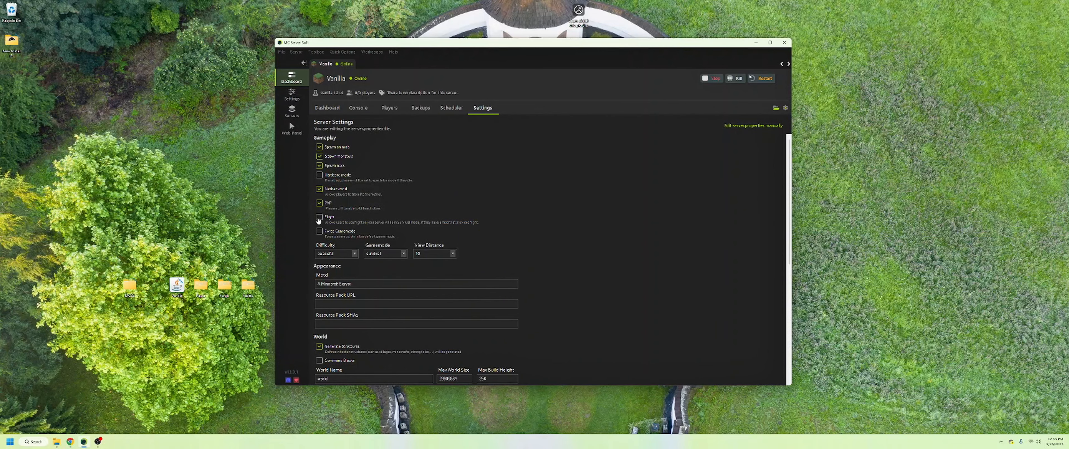
click(354, 253)
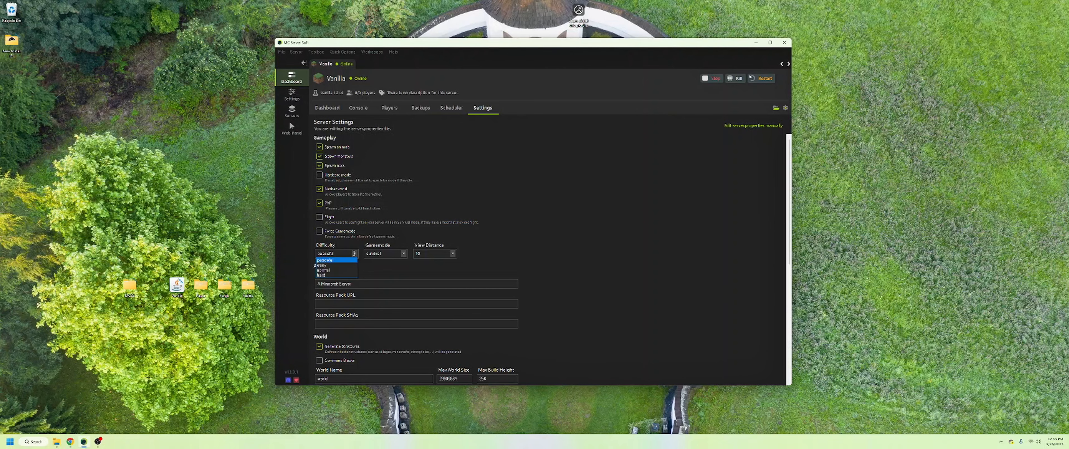
click(355, 253)
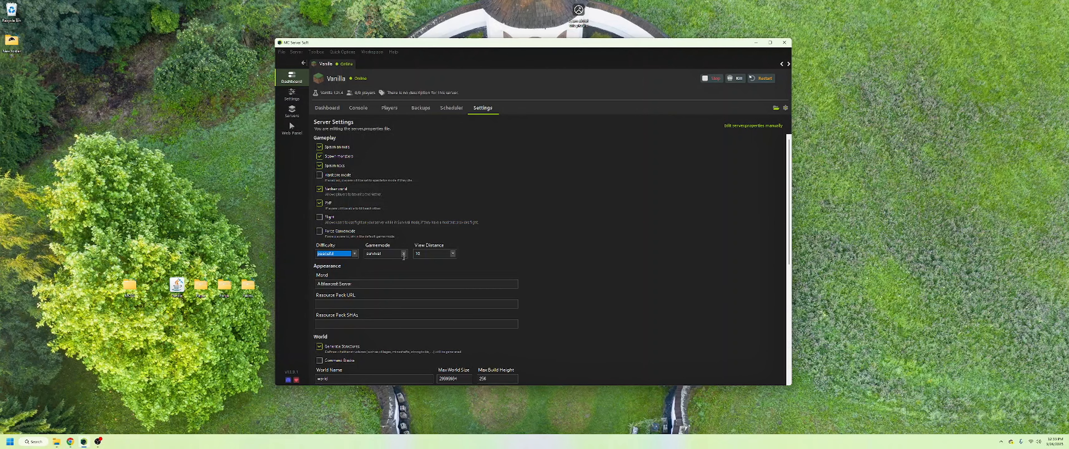
click(403, 253)
click(403, 253)
click(430, 254)
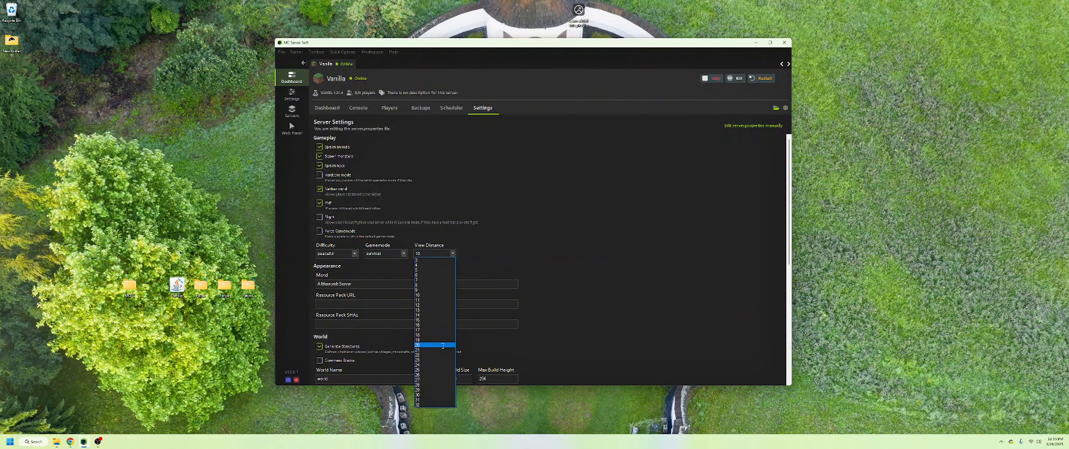
click(453, 252)
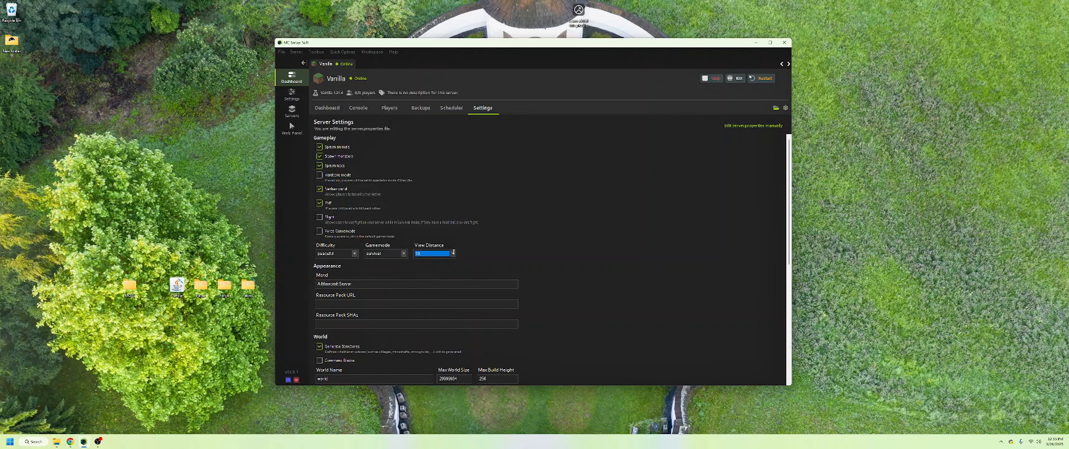
Review the appearance, world, networking and miscellaneous server settings, and return to the server's dashboard
scroll(519, 265, down, 2)
scroll(539, 274, down, 2)
scroll(381, 193, up, 2)
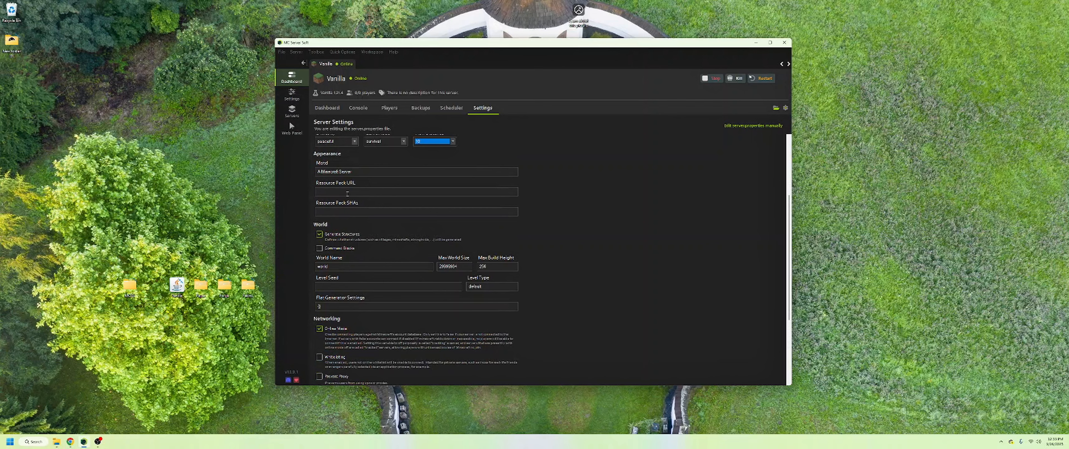
scroll(335, 213, down, 2)
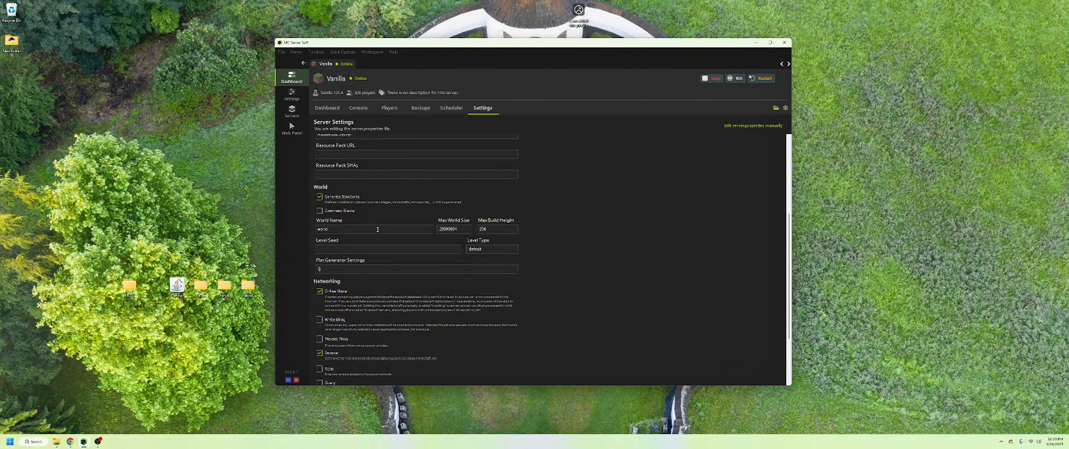
scroll(431, 227, down, 2)
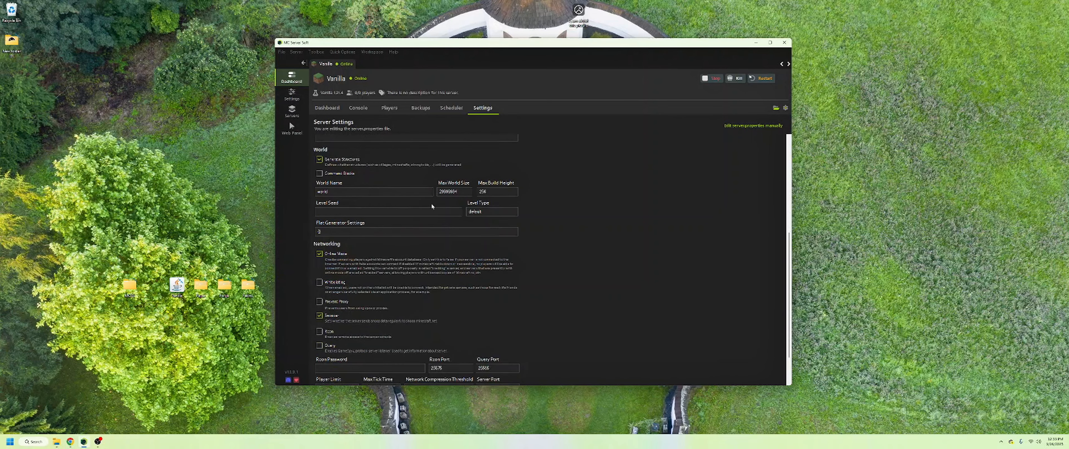
scroll(364, 222, down, 2)
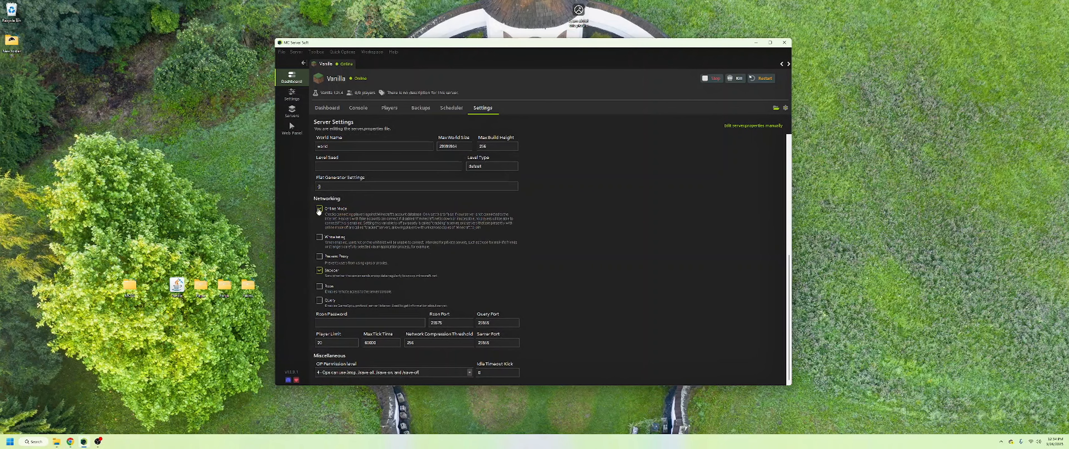
scroll(741, 208, up, 10)
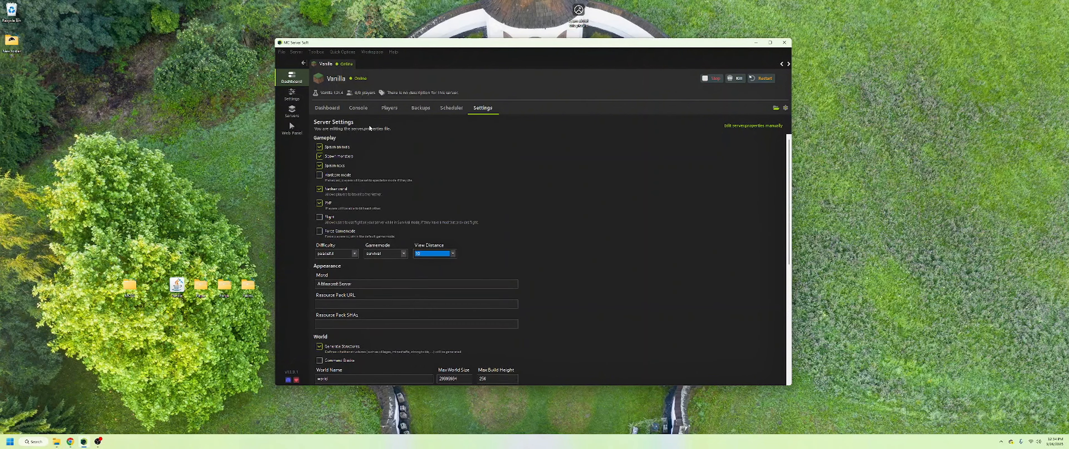
click(327, 108)
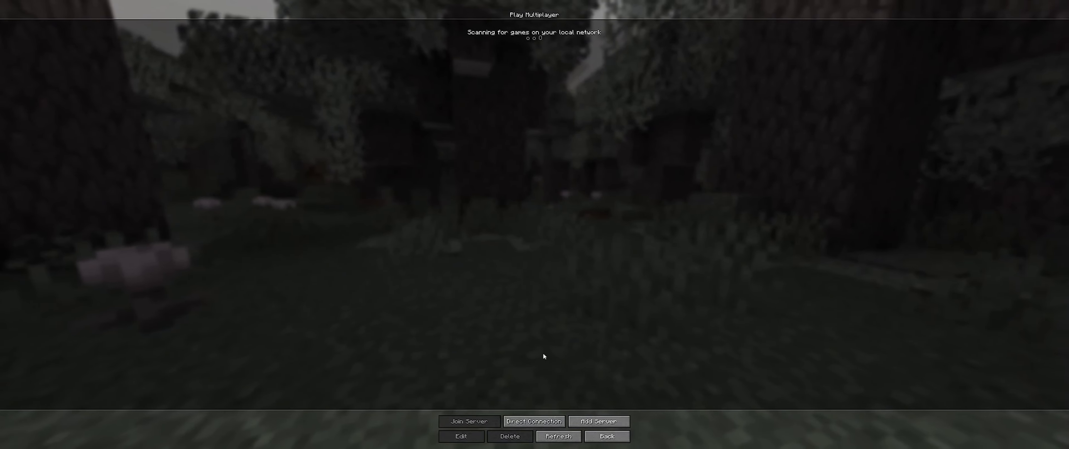
Join the running server in Minecraft through a direct connection to localhost
click(526, 422)
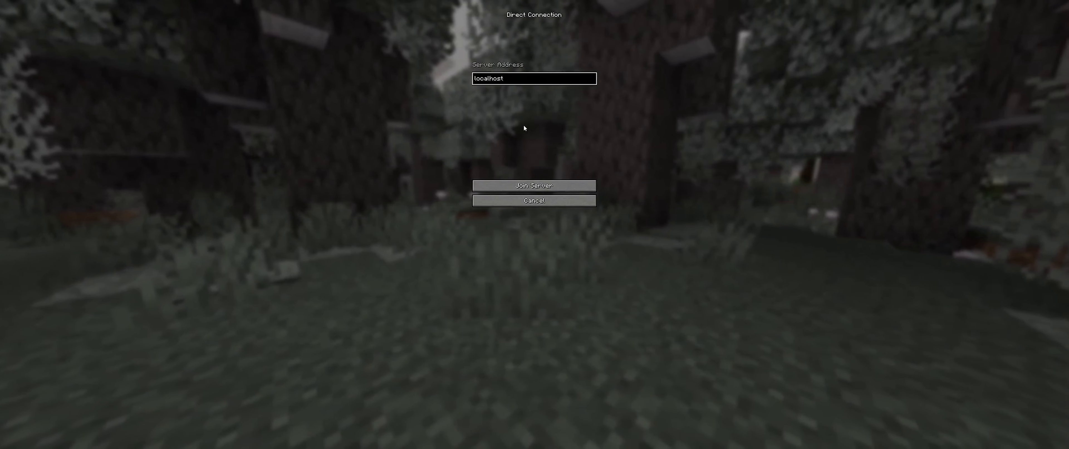
click(518, 187)
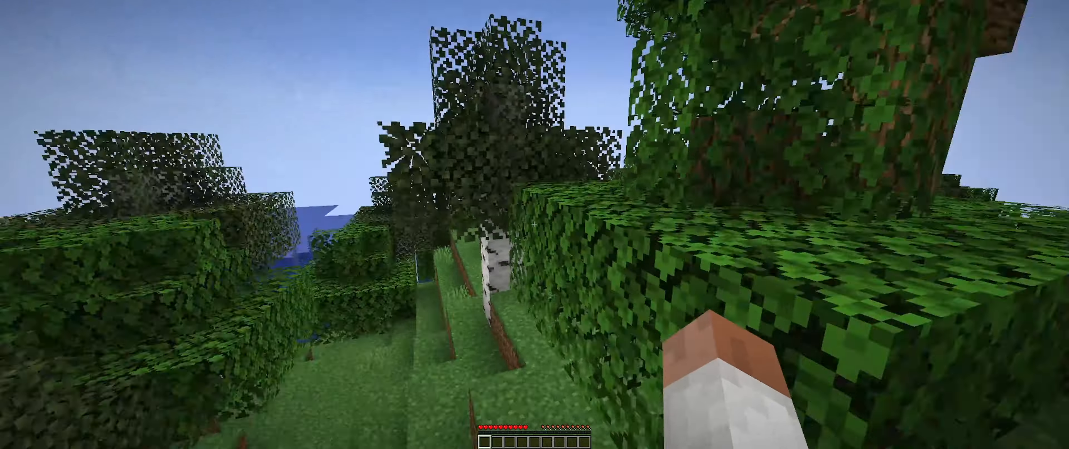
click(534, 224)
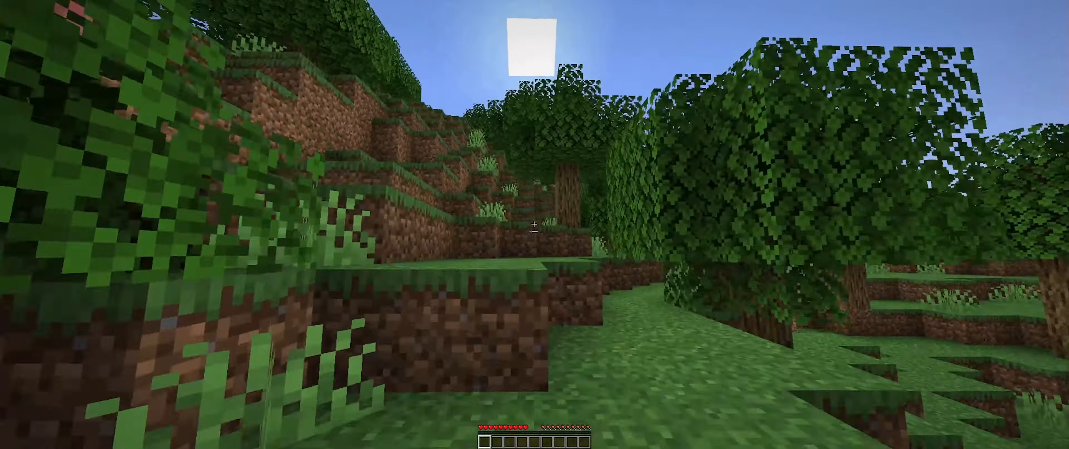
click(534, 224)
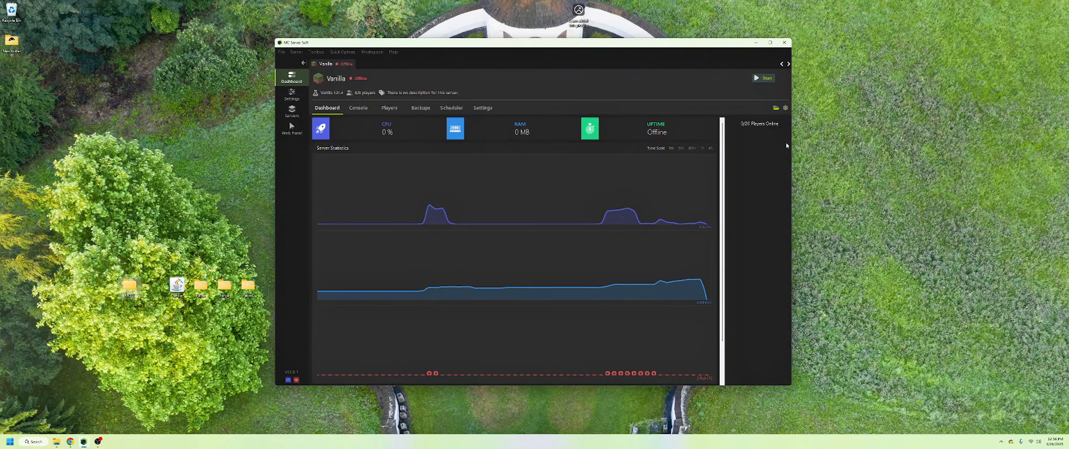
Review the Vanilla server's RAM unit options, advanced launch options and the detected Java installations without changing them
click(785, 108)
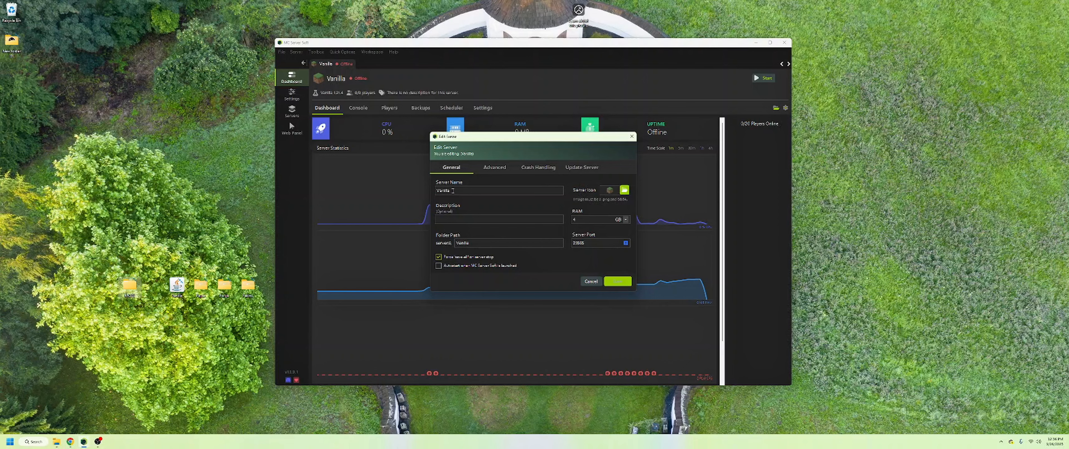
click(626, 219)
click(622, 219)
click(491, 173)
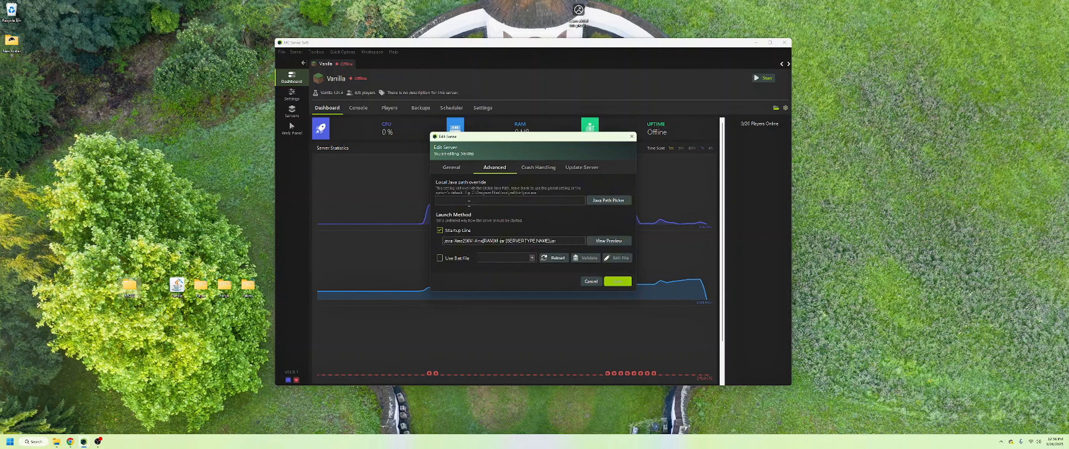
click(608, 200)
click(531, 211)
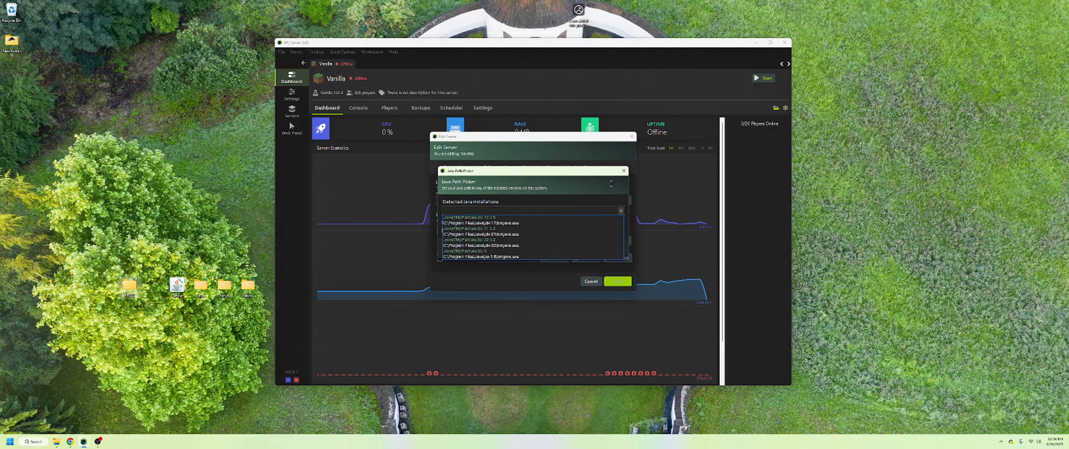
click(623, 169)
click(623, 169)
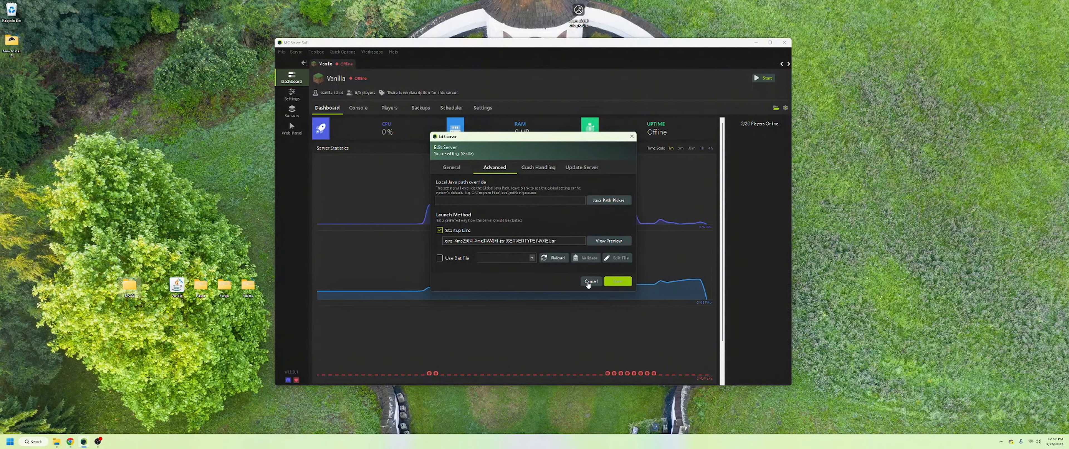
Review the Vanilla server's crash handling and its option for updating the server jar, leaving both unchanged
click(541, 170)
click(573, 170)
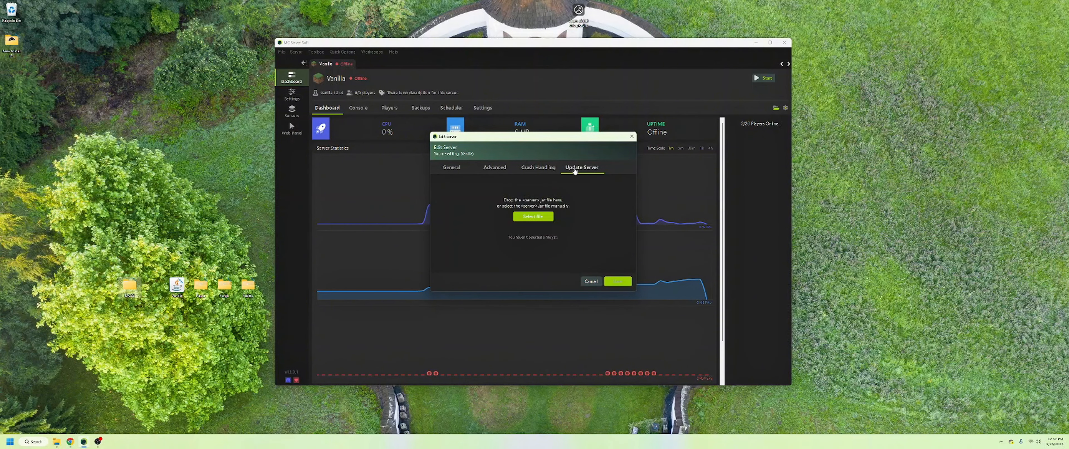
click(541, 217)
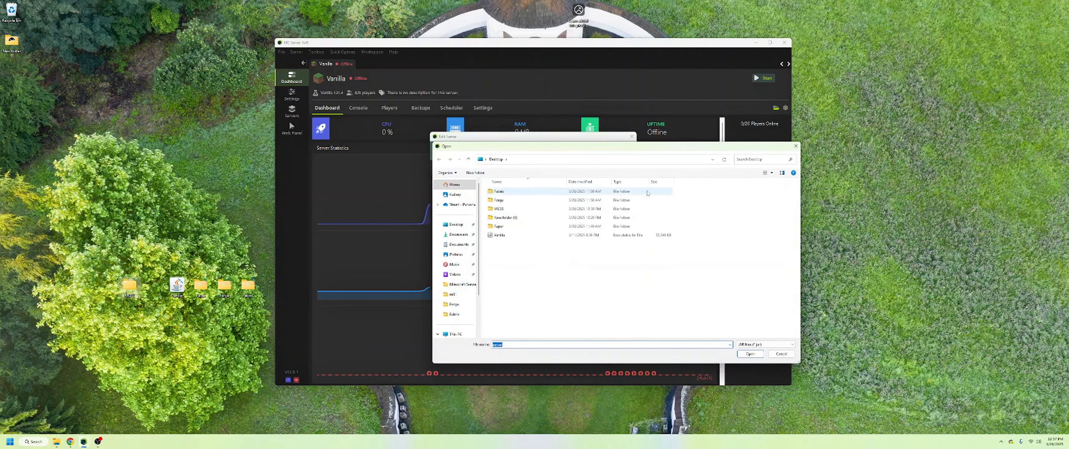
click(795, 145)
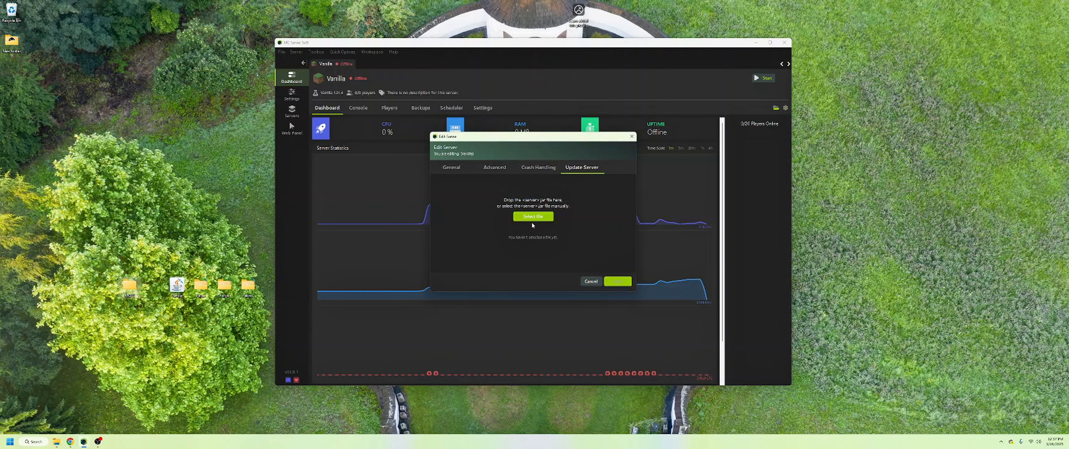
click(590, 281)
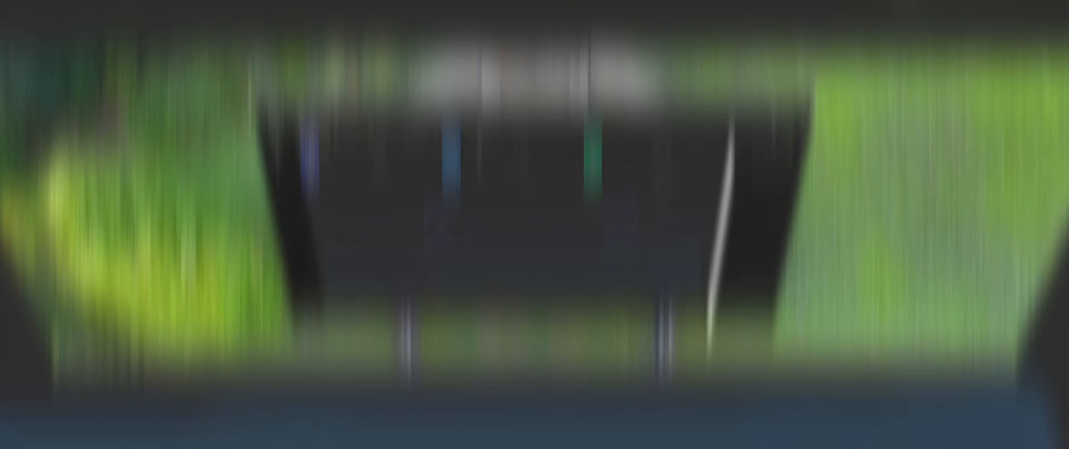
Begin creating a new server of the Paper type
click(282, 51)
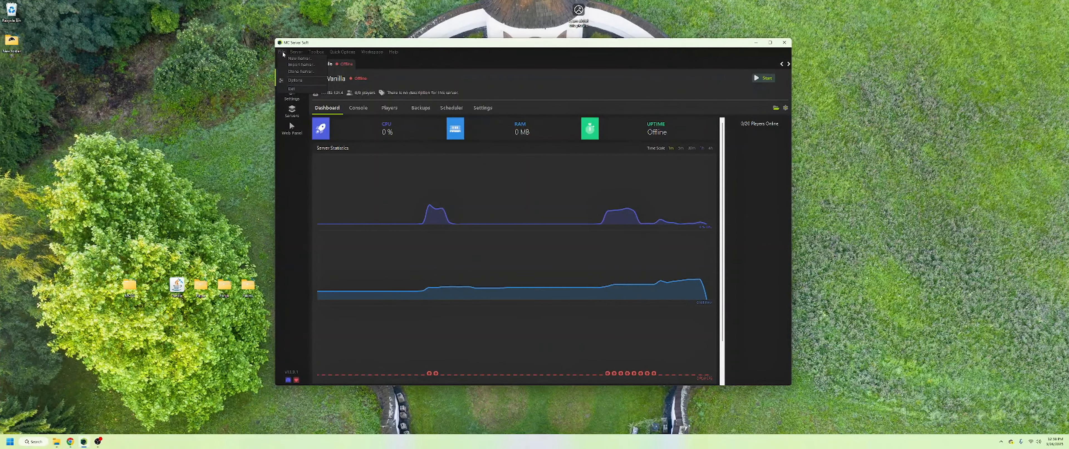
click(283, 54)
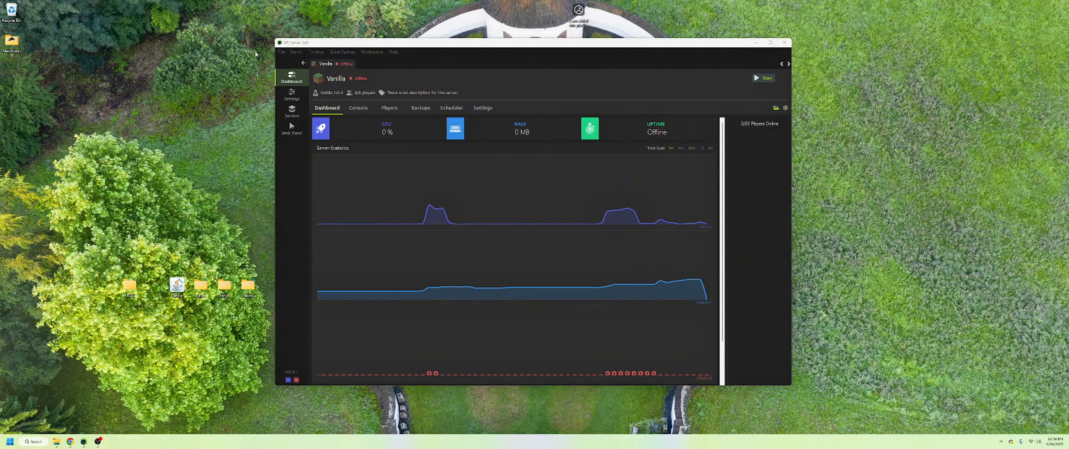
click(282, 53)
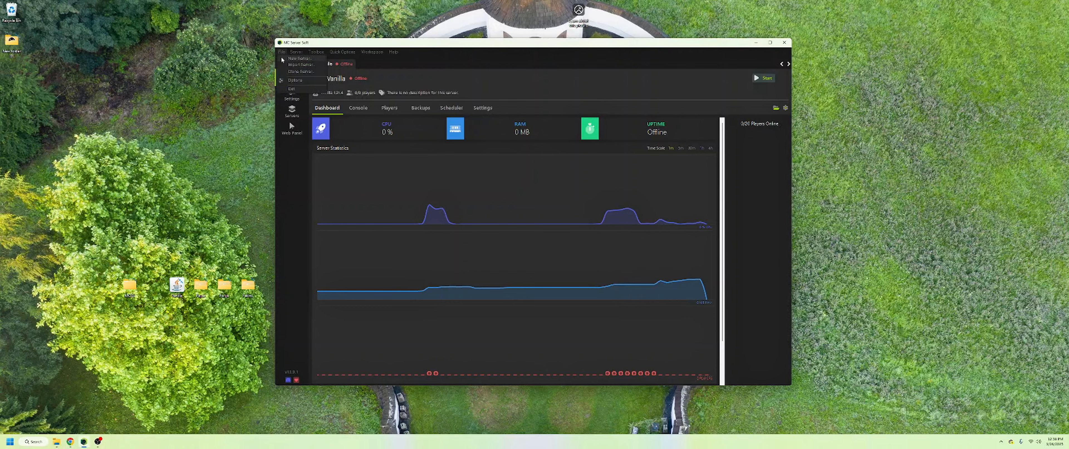
click(298, 59)
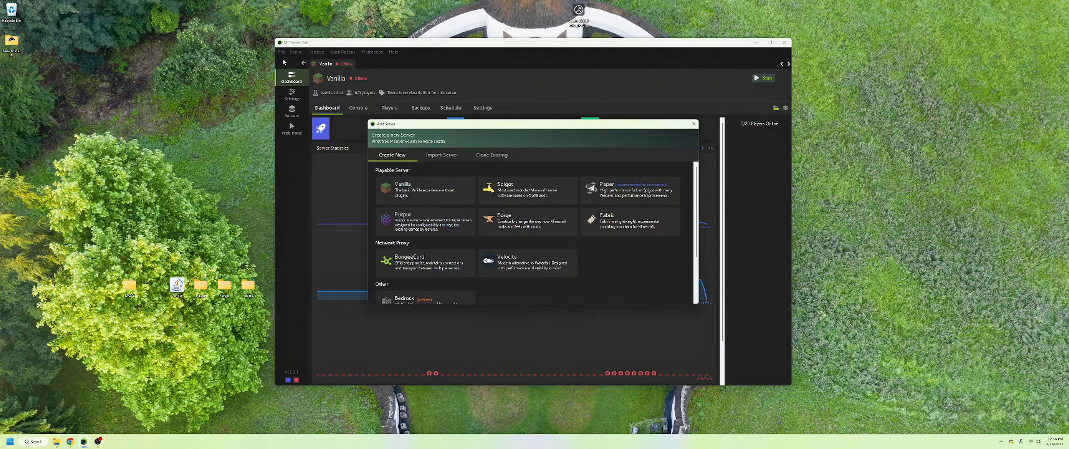
click(615, 191)
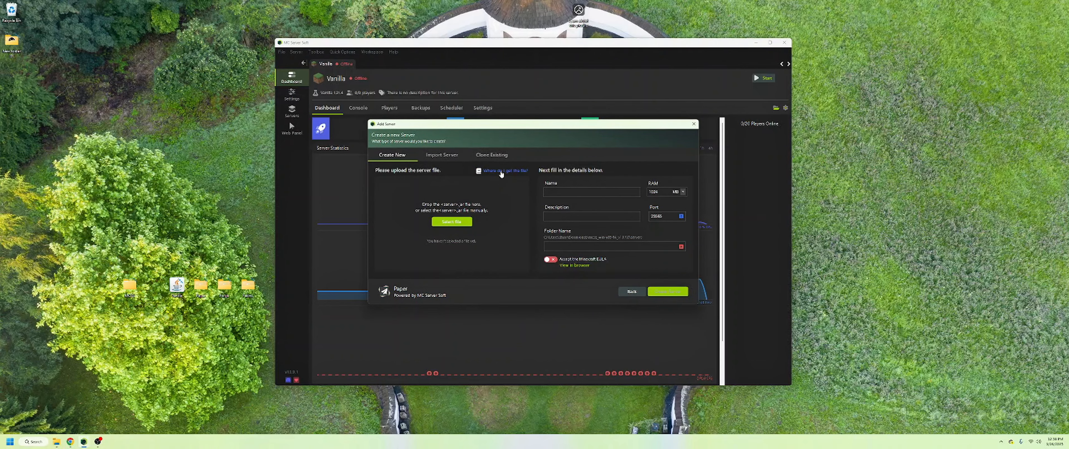
Check the server file sources in the browser's MC Server Soft documentation and the Paper 1.21.4 download on the PaperMC site
click(71, 442)
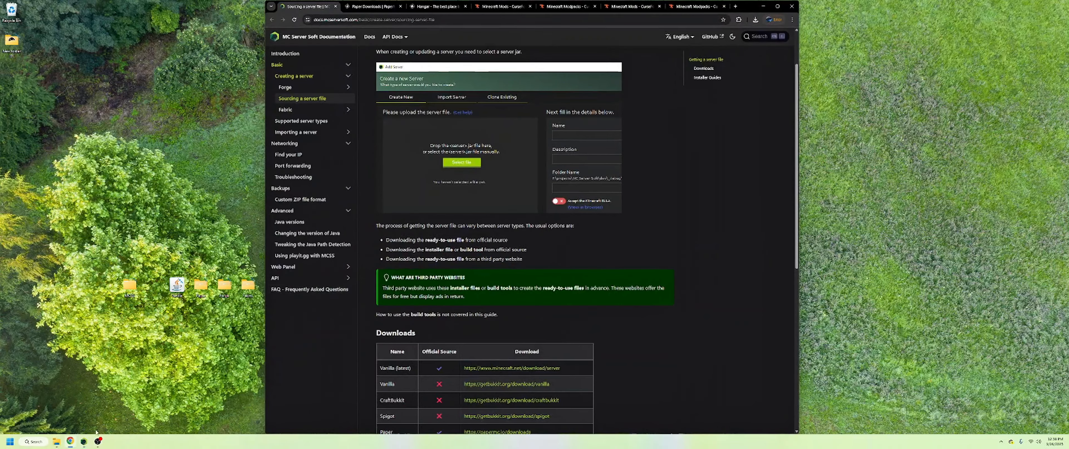
scroll(414, 228, up, 2)
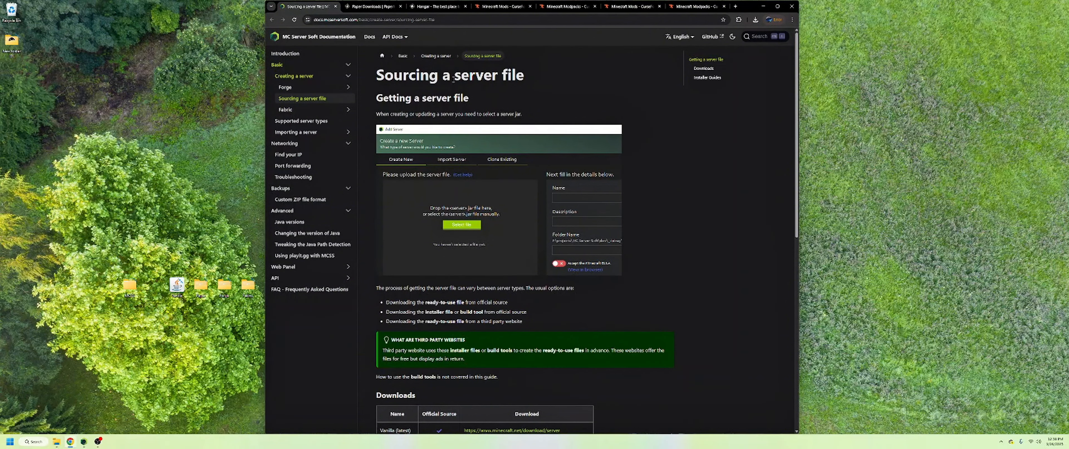
scroll(548, 152, down, 5)
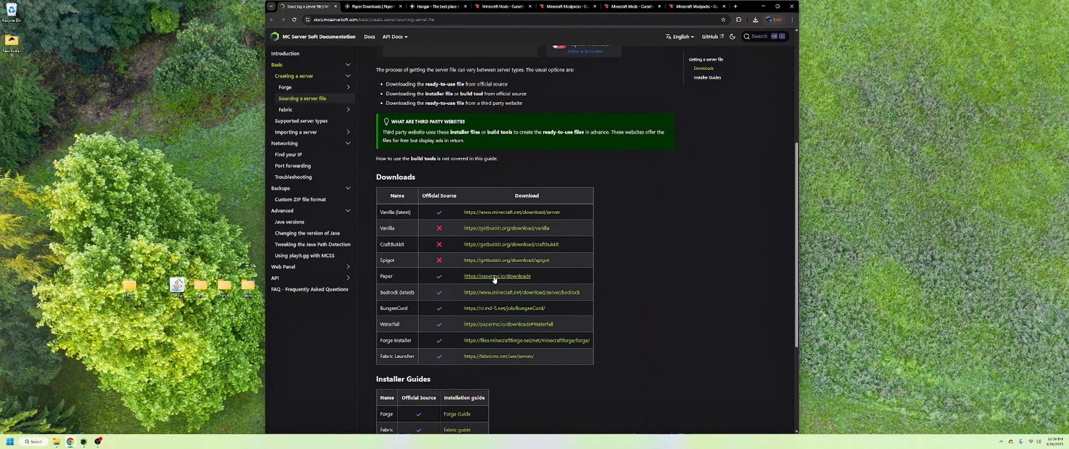
click(365, 7)
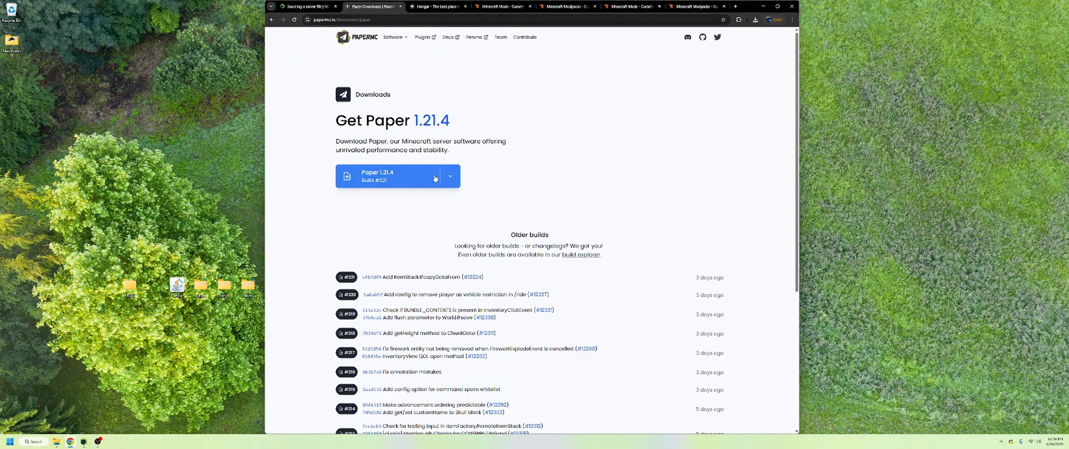
click(382, 183)
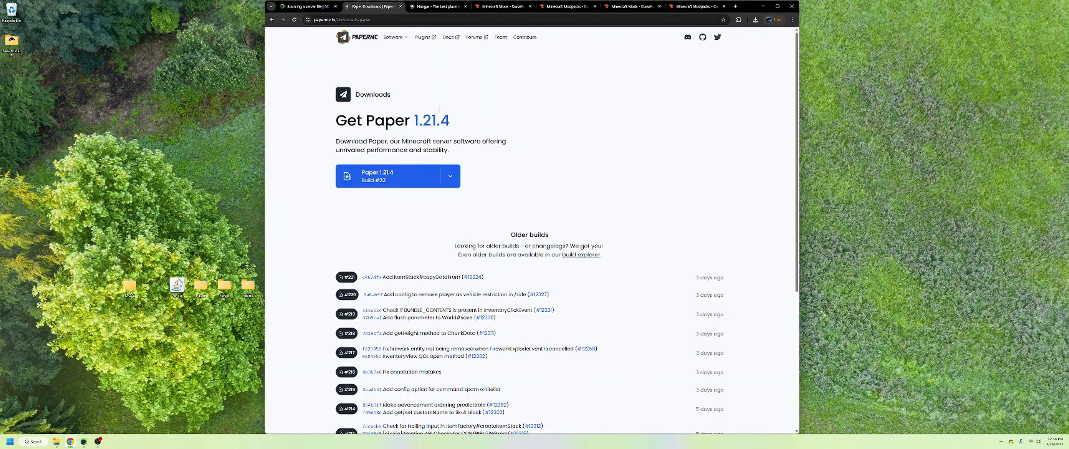
click(766, 9)
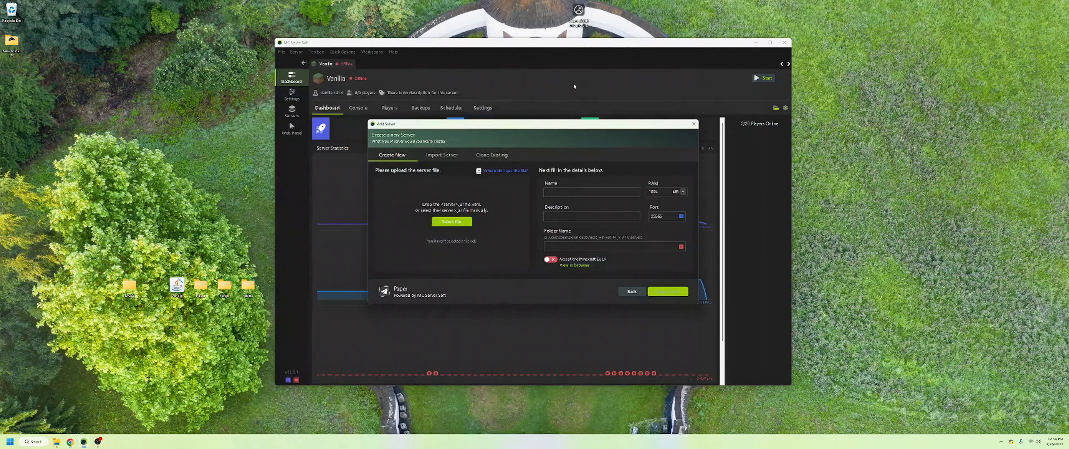
Add the Paper 1.21.4 jar from the desktop's Paper folder as the new server's file
double_click(201, 291)
drag(270, 117, 117, 105)
drag(116, 165, 428, 228)
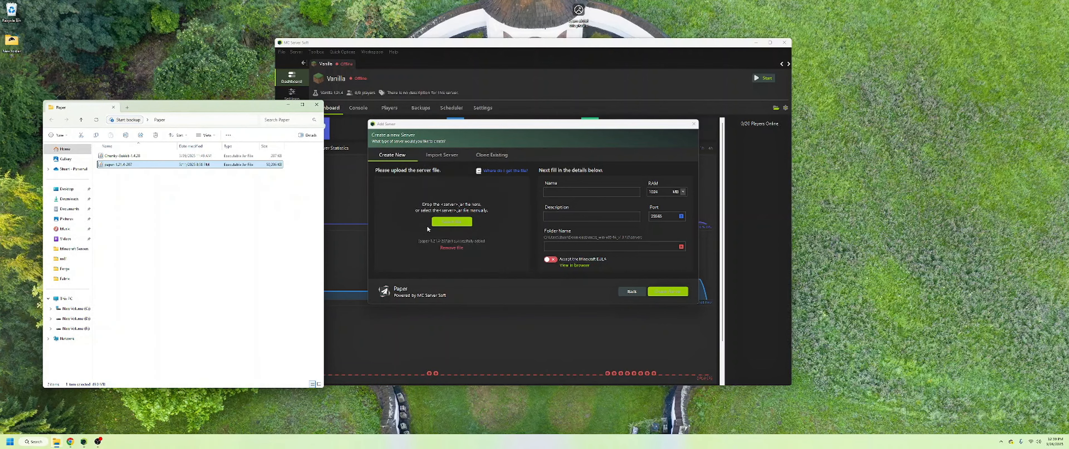
click(288, 106)
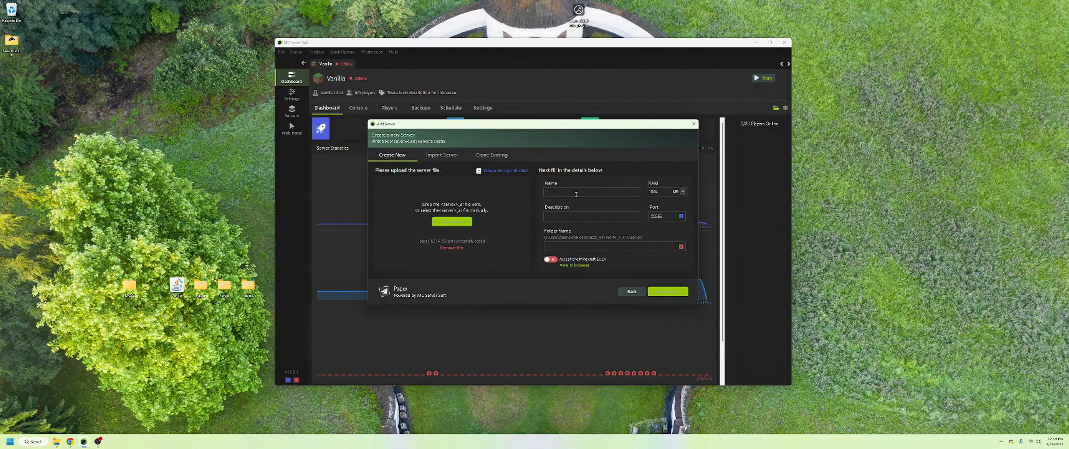
Name the new server Paper and set its RAM to 5 GB
text(Paper)
click(682, 191)
click(676, 204)
click(661, 192)
key(BackSpace)
text(5)
Create the Paper server with the Minecraft EULA accepted, and start it
mouse_move(681, 217)
click(551, 260)
click(670, 293)
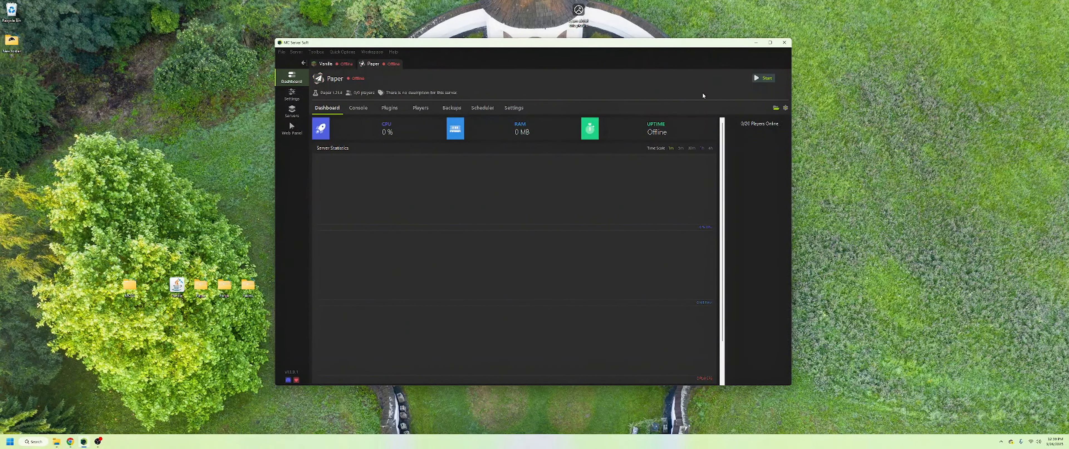
click(762, 80)
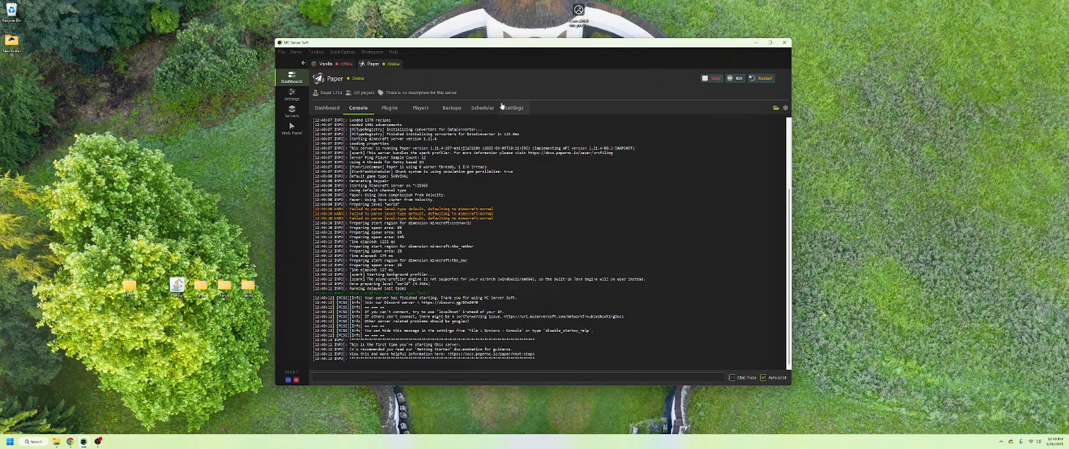
Review the Paper server's gameplay settings, including the available difficulty, gamemode and view distance options
click(519, 110)
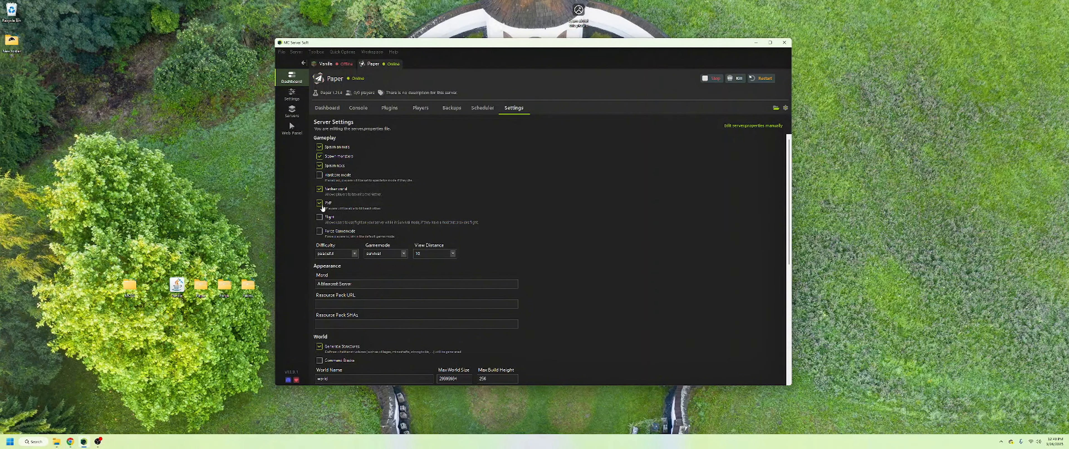
scroll(327, 220, down, 2)
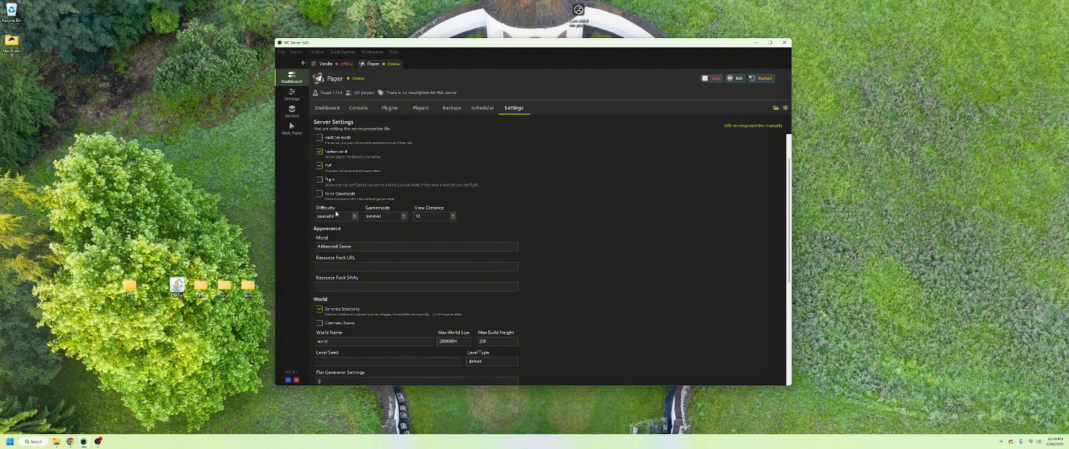
click(354, 216)
click(355, 216)
click(403, 216)
click(403, 216)
click(452, 216)
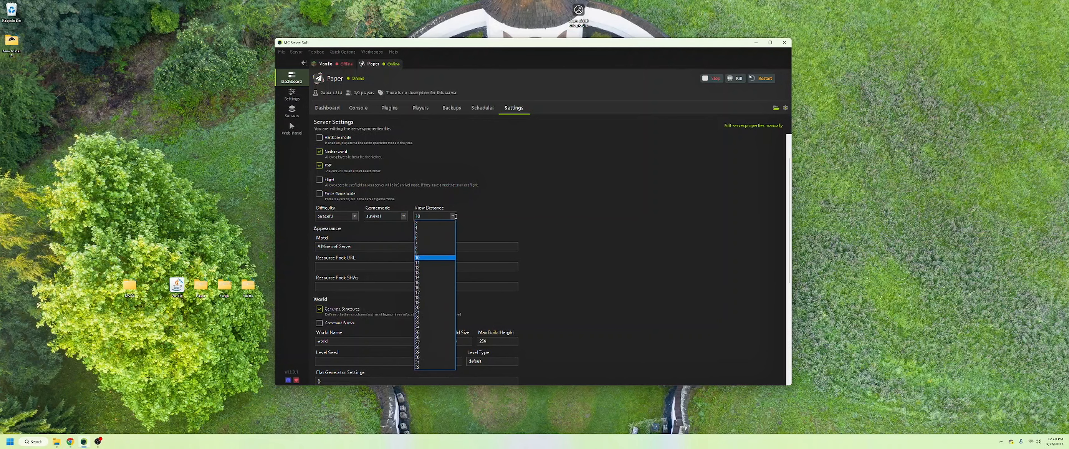
click(453, 216)
click(453, 216)
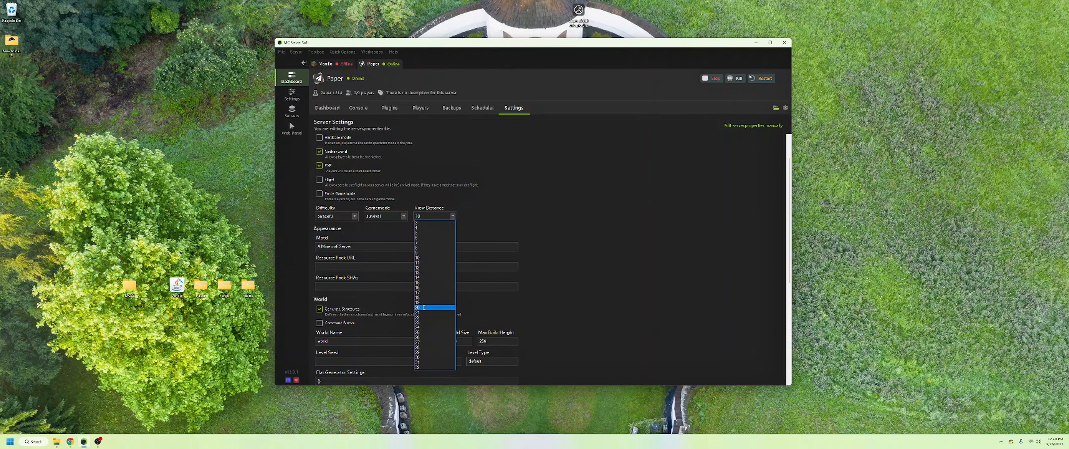
click(453, 215)
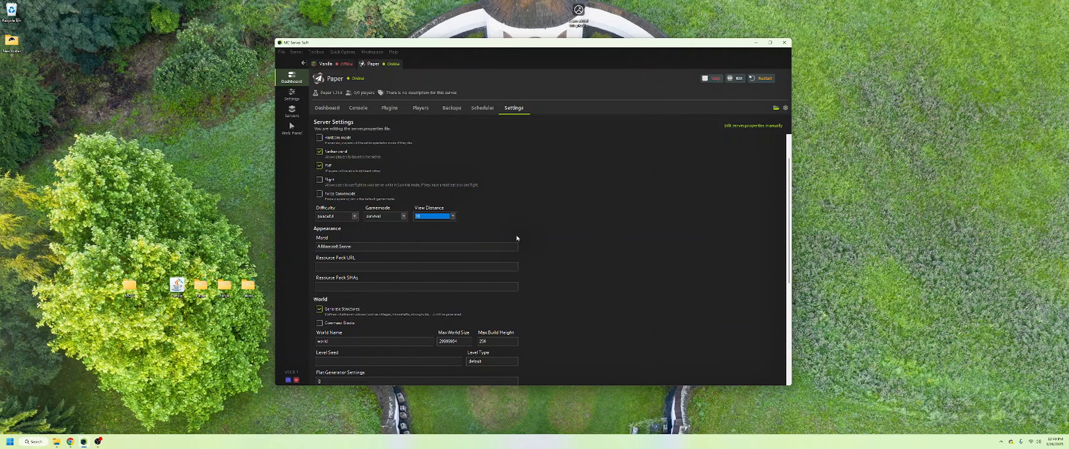
Review the Paper server's appearance, world and networking settings
scroll(516, 234, down, 4)
scroll(318, 154, up, 1)
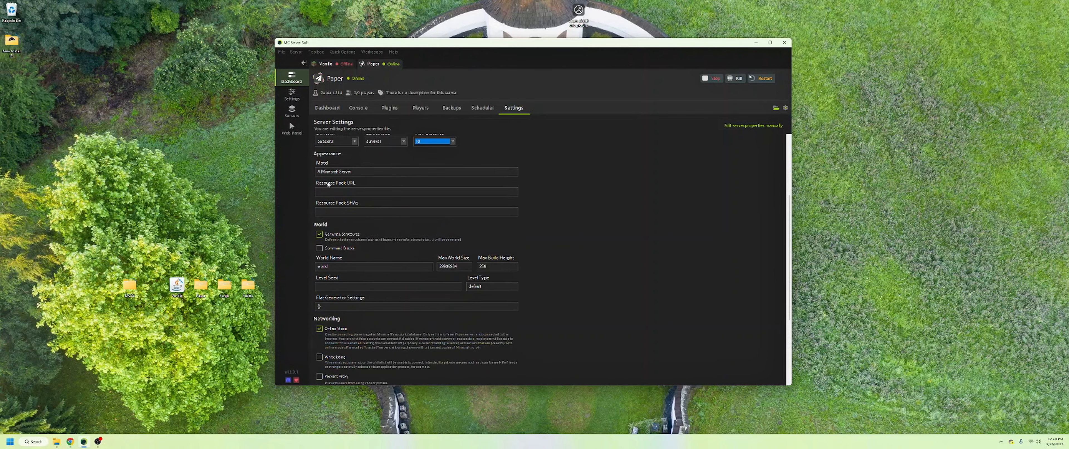
scroll(363, 202, down, 3)
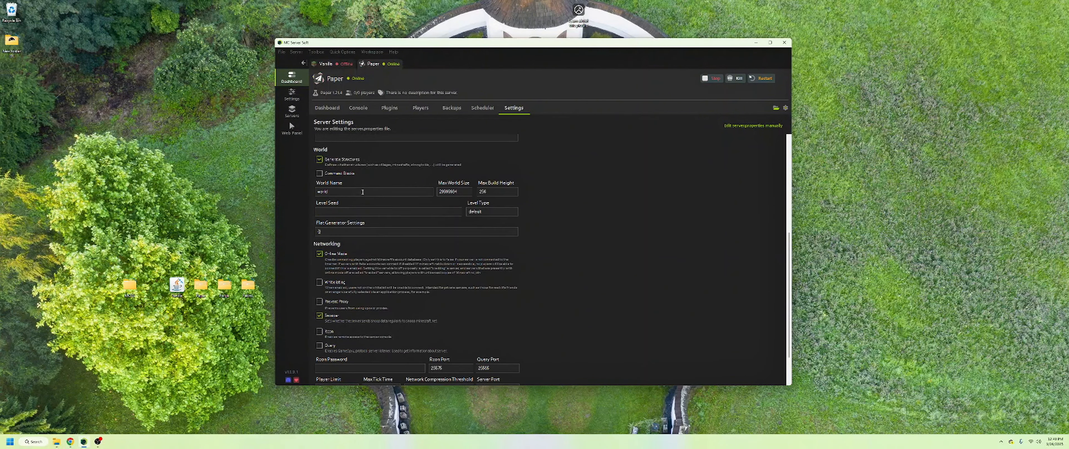
click(497, 211)
scroll(570, 225, down, 1)
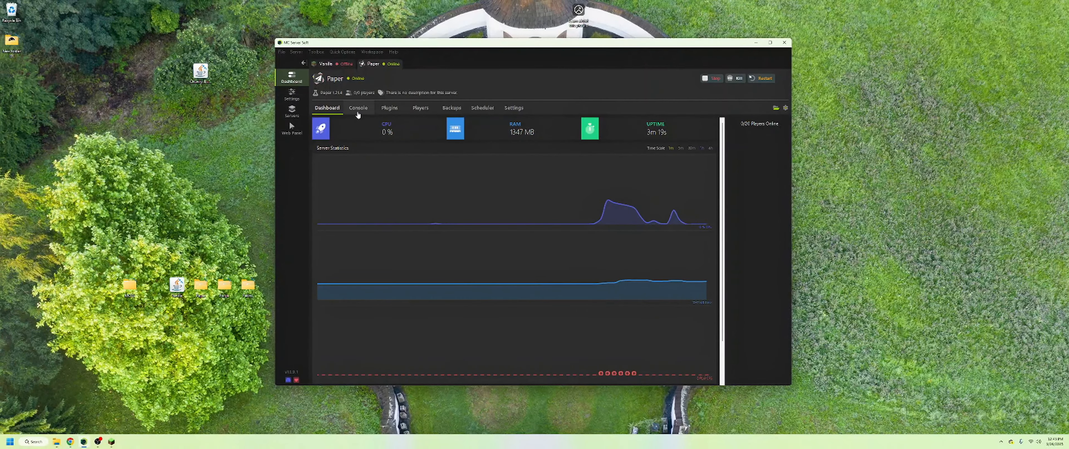
Join the running Paper server from Minecraft through a direct connection to localhost, and kill the server in MC Server Soft
click(357, 112)
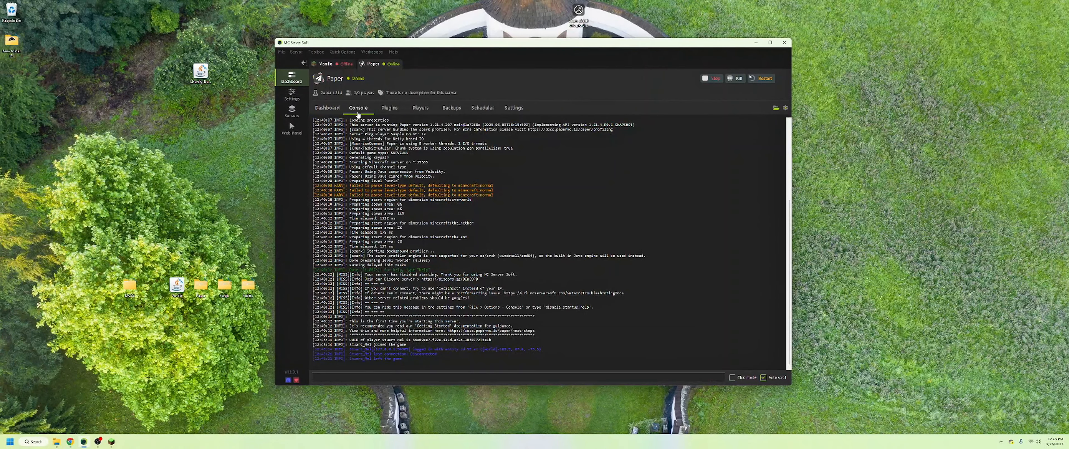
click(327, 107)
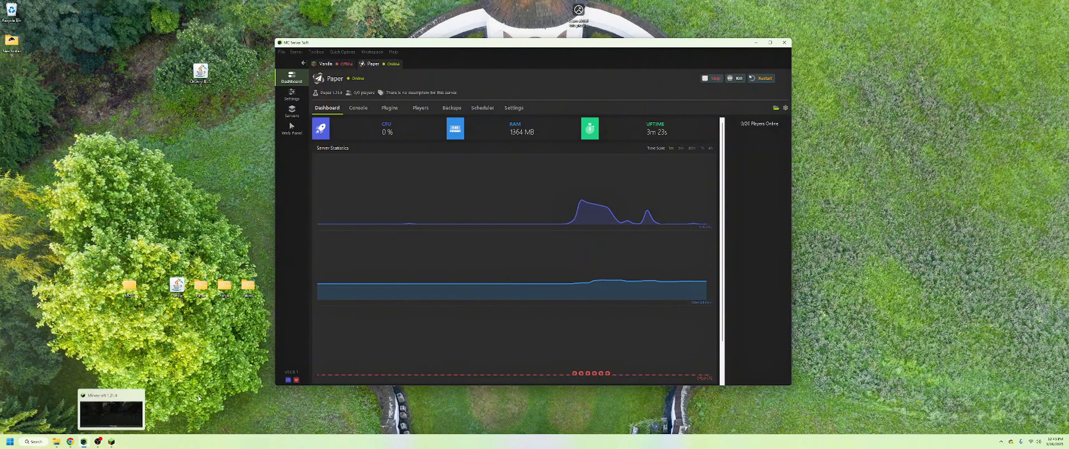
click(112, 441)
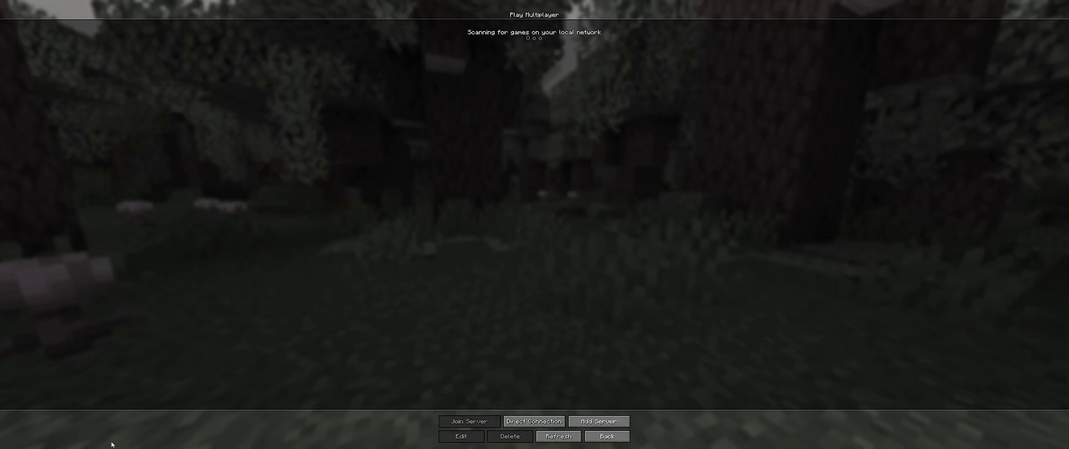
click(525, 422)
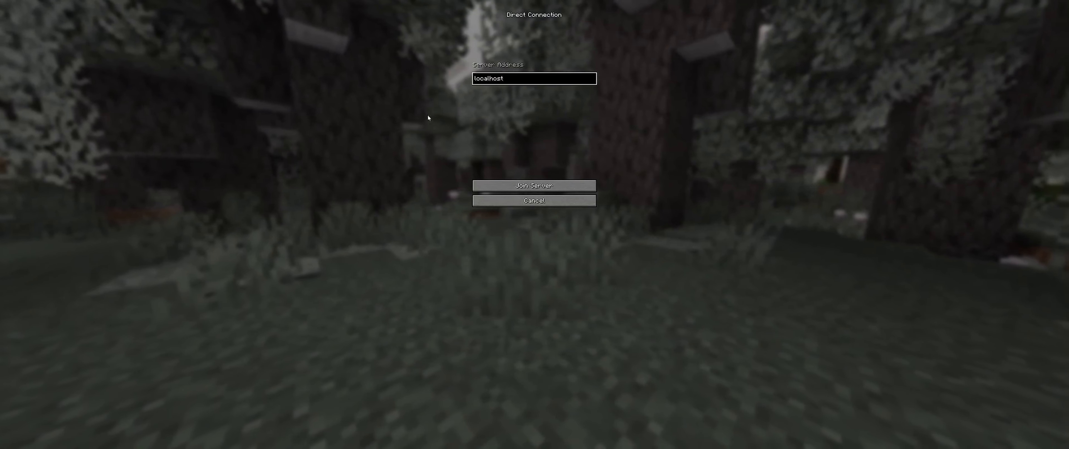
click(513, 182)
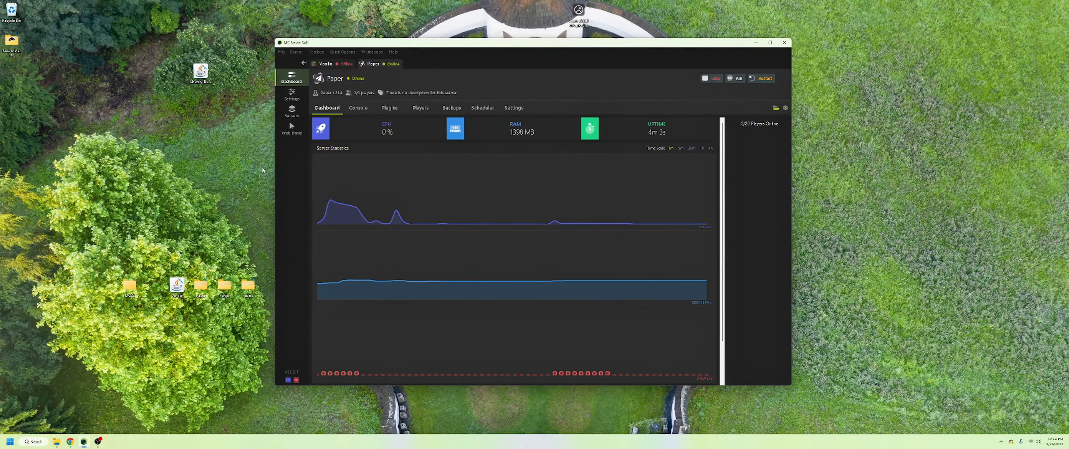
click(735, 78)
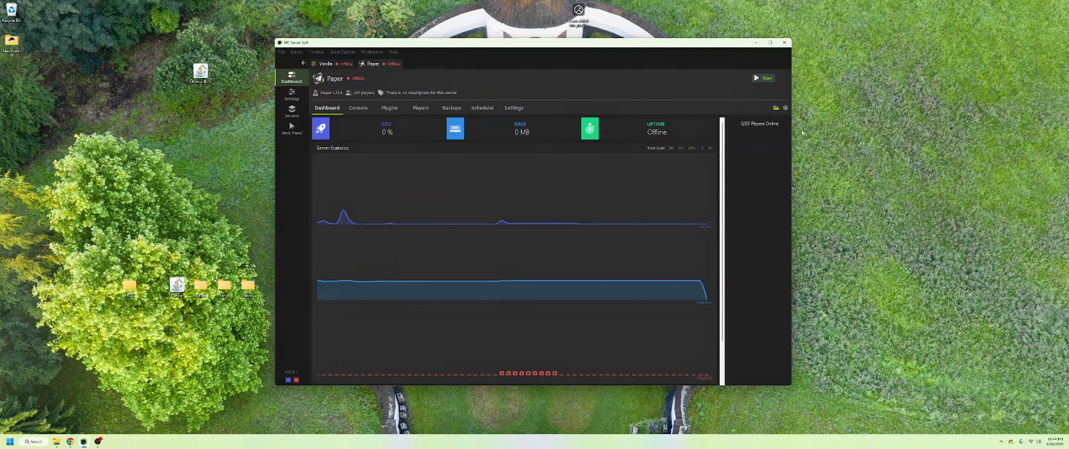
Switch to Chrome and look through the Hangar plugin listing, including the Chunky plugin's page
click(70, 441)
click(437, 6)
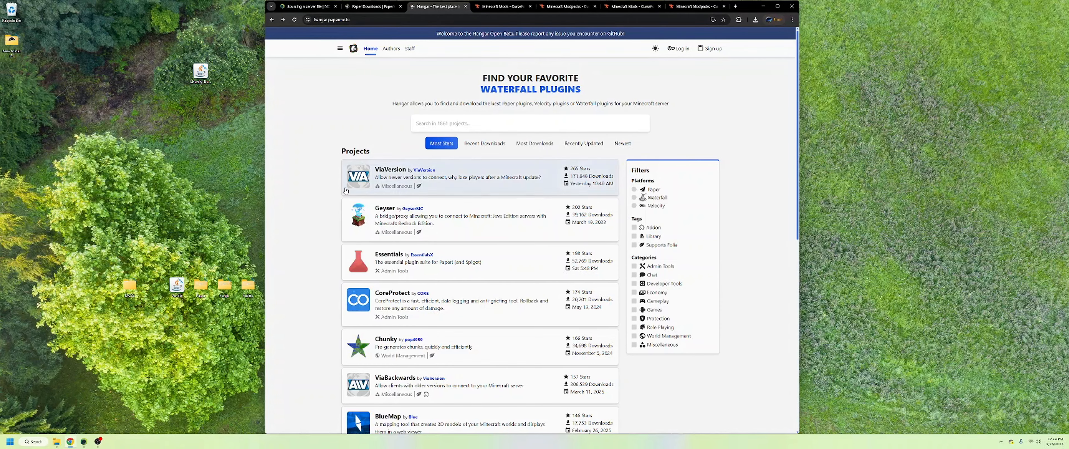
scroll(334, 290, down, 2)
scroll(331, 342, up, 2)
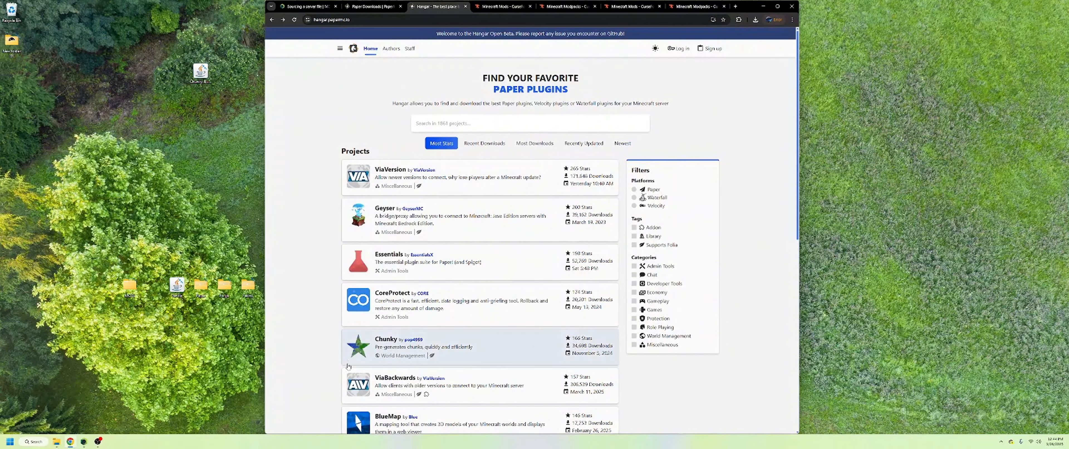
click(384, 342)
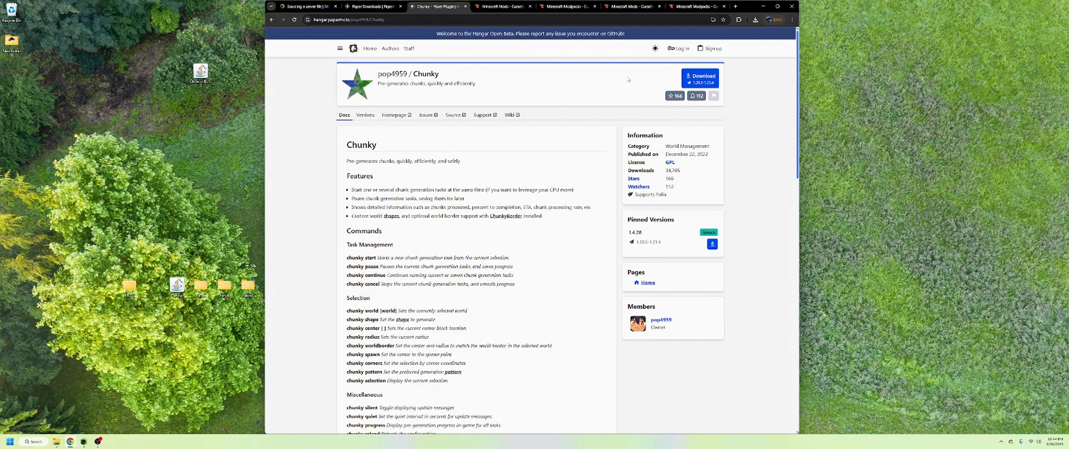
click(762, 7)
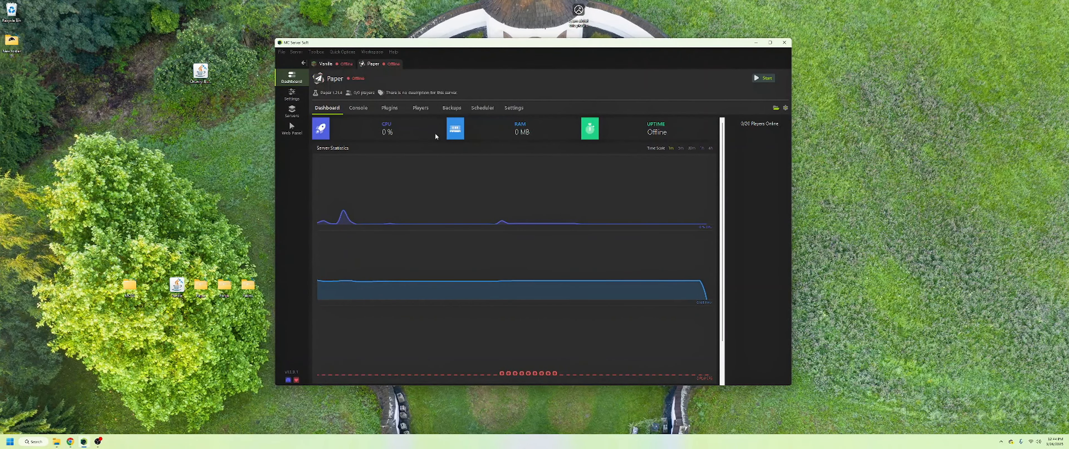
Add the downloaded Chunky plugin file to the Paper server's plugins folder
click(392, 110)
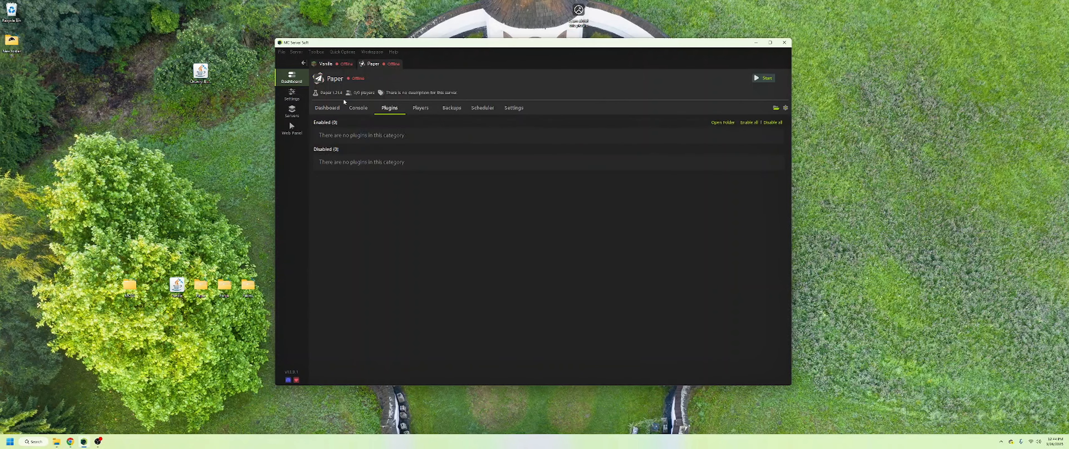
click(724, 125)
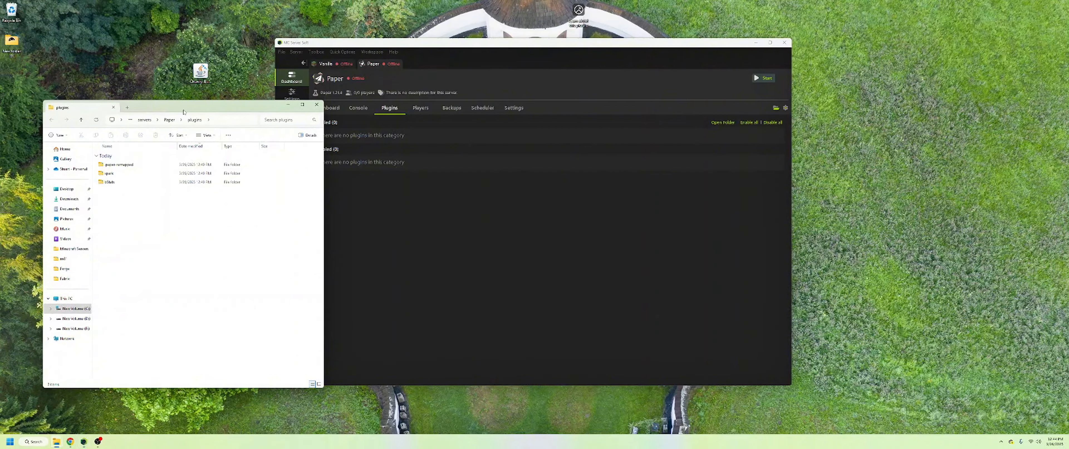
drag(183, 111, 543, 101)
drag(201, 73, 525, 233)
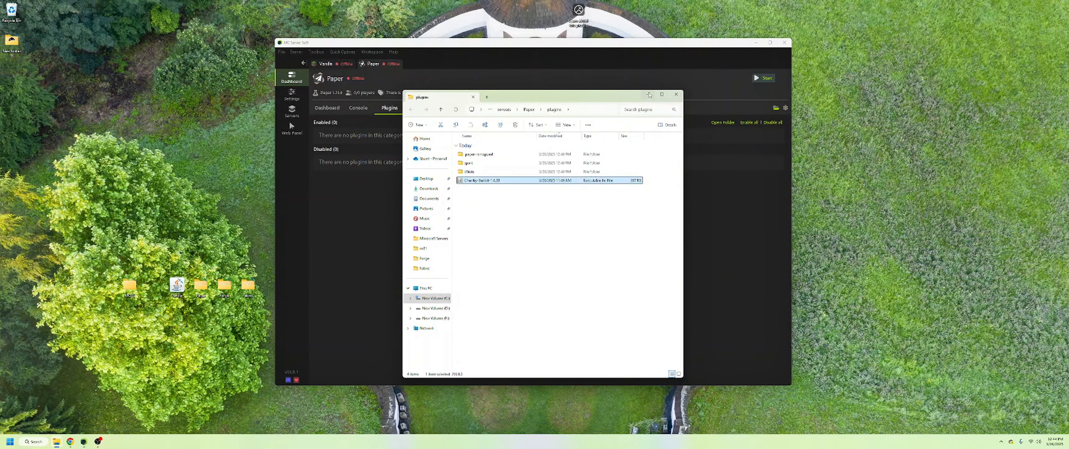
click(675, 94)
Start the Paper server and check its console log for the Chunky plugin
click(337, 109)
click(350, 108)
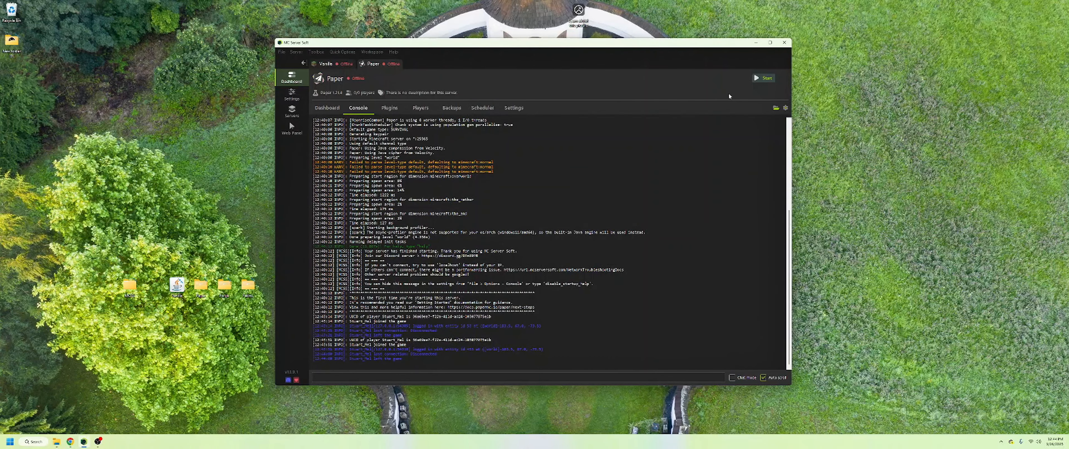
click(763, 78)
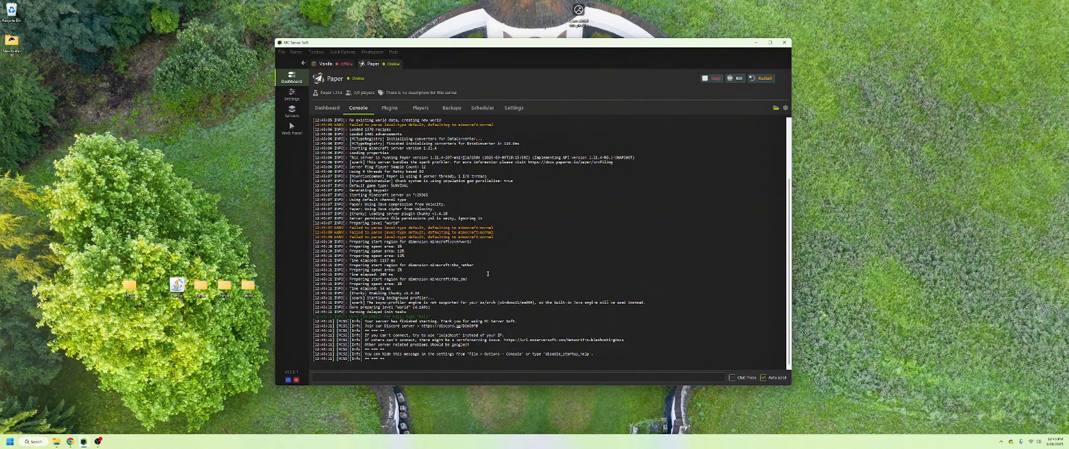
scroll(465, 280, up, 2)
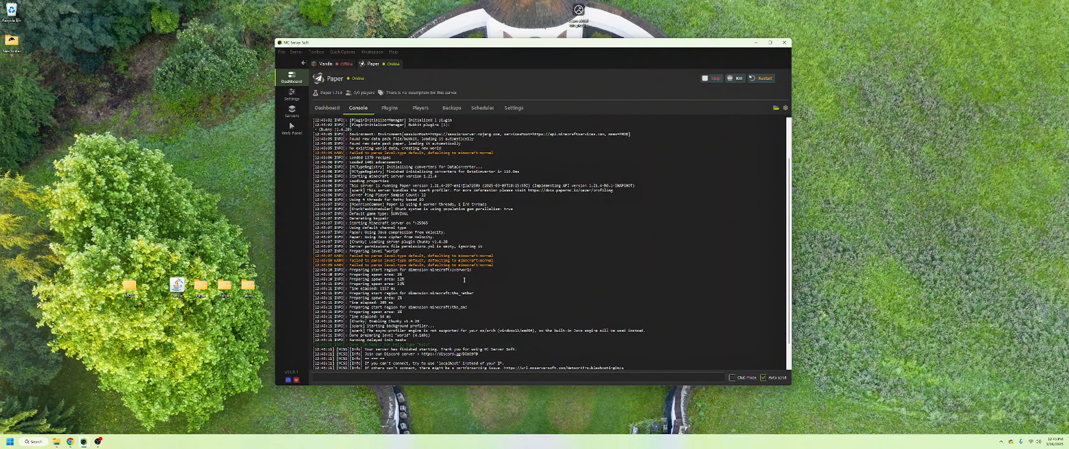
scroll(422, 242, down, 2)
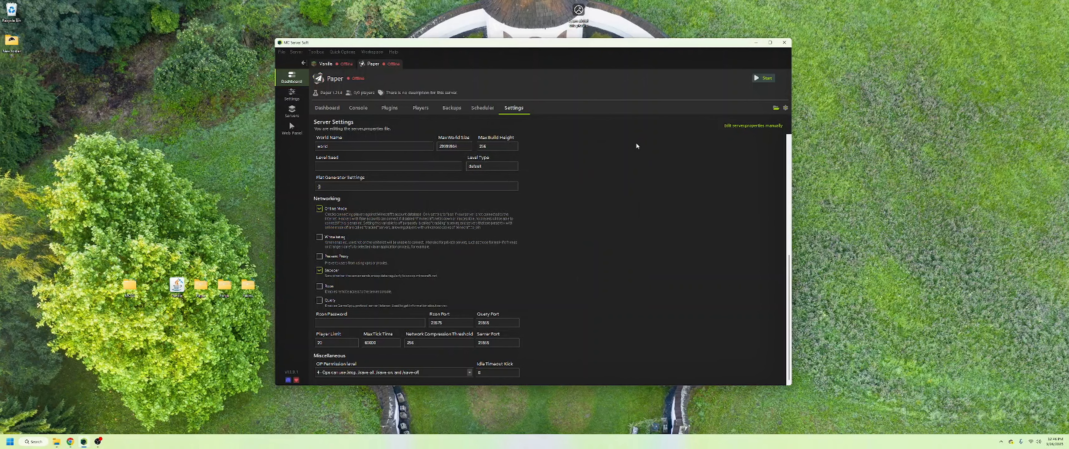
Open the Paper server for editing and check its general options, including the RAM unit choices
click(785, 108)
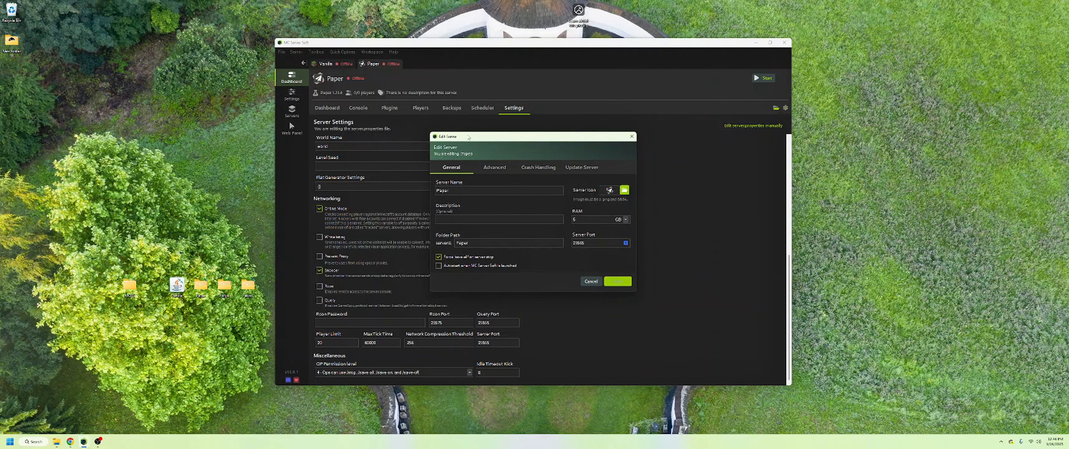
drag(480, 138, 576, 147)
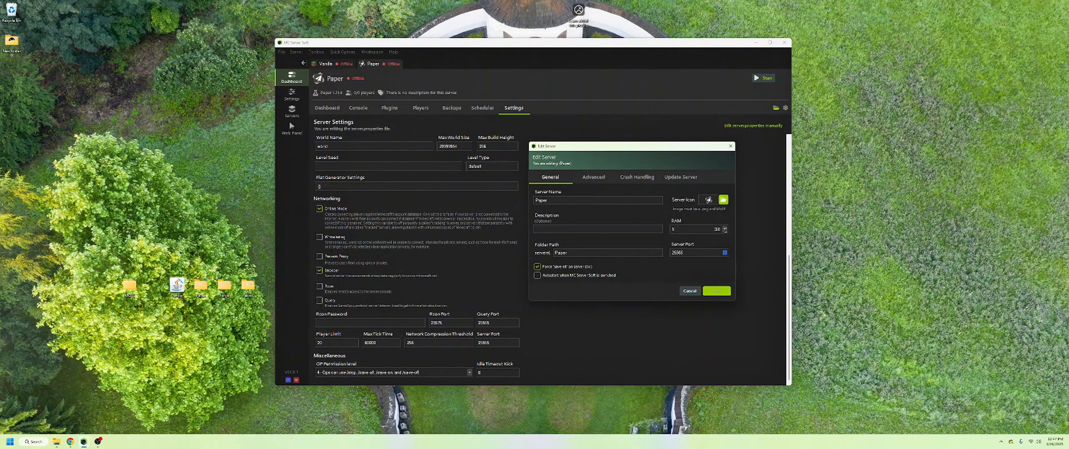
click(725, 229)
click(725, 228)
Review the Paper server's advanced options, including the detected Java installations and the launch method
click(591, 181)
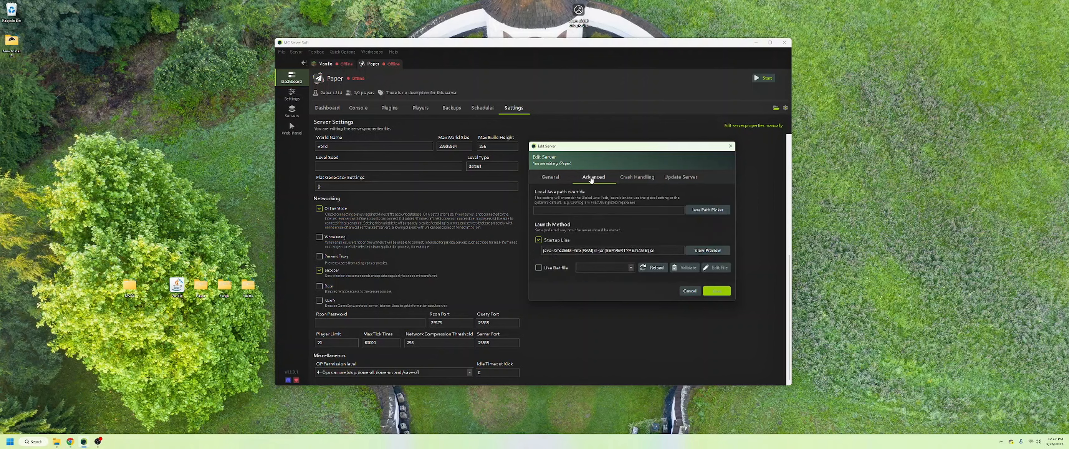
click(697, 213)
click(691, 220)
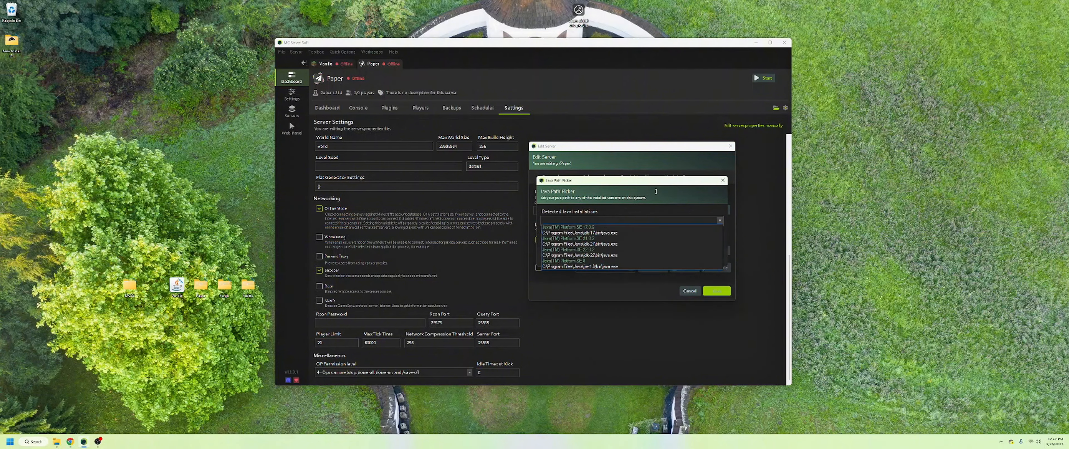
click(663, 183)
click(723, 181)
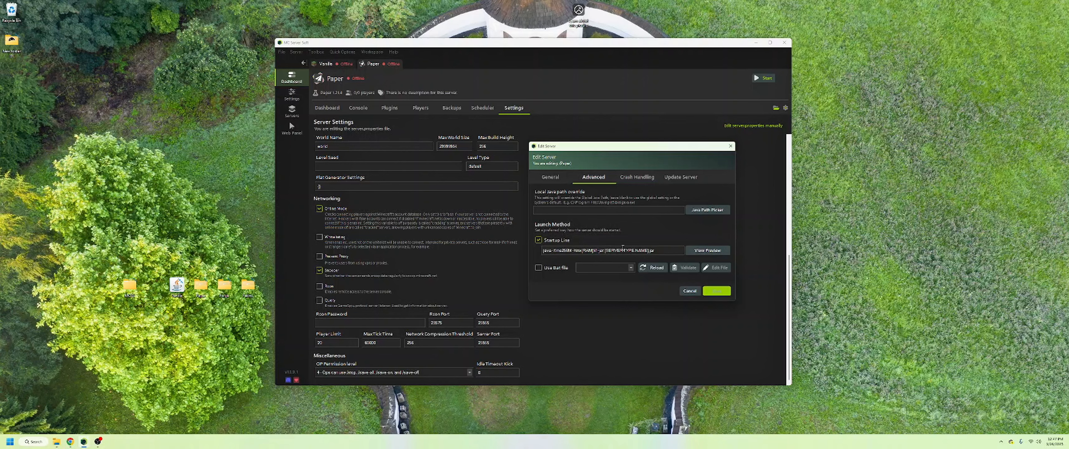
Review the Paper server's crash handling and update options, and close the server editor
click(647, 179)
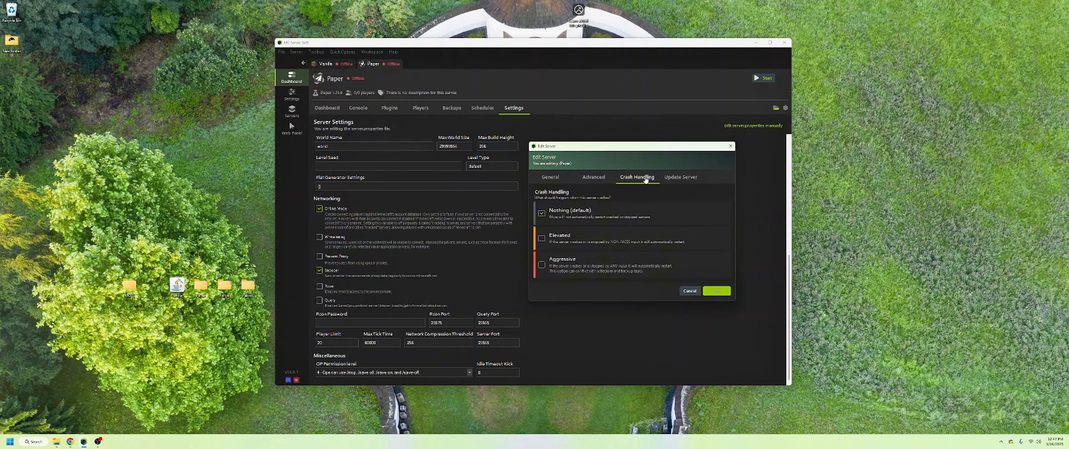
click(672, 180)
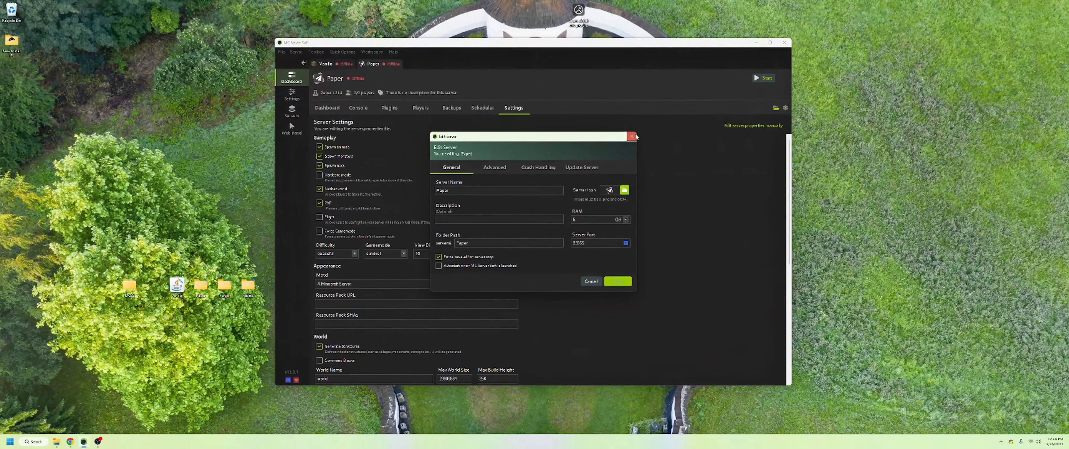
click(630, 136)
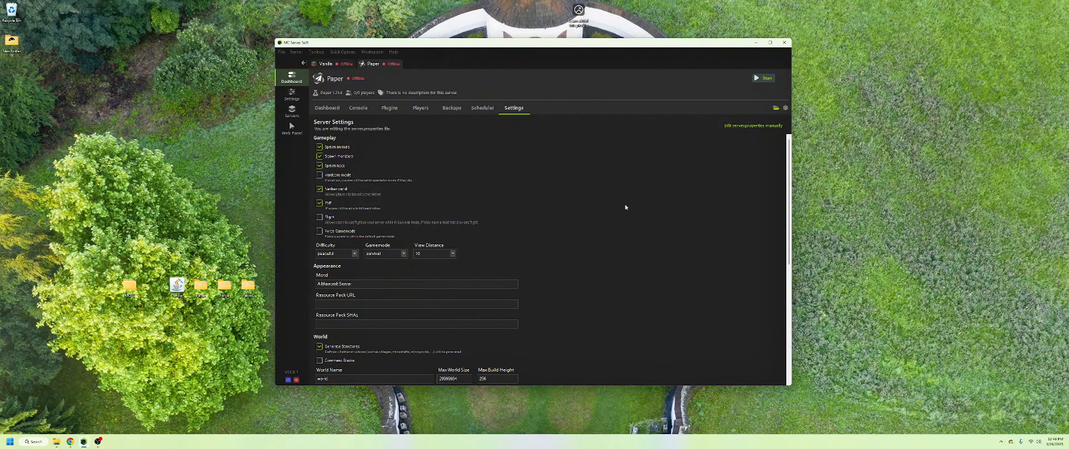
Start creating a new server of the Forge type
click(281, 52)
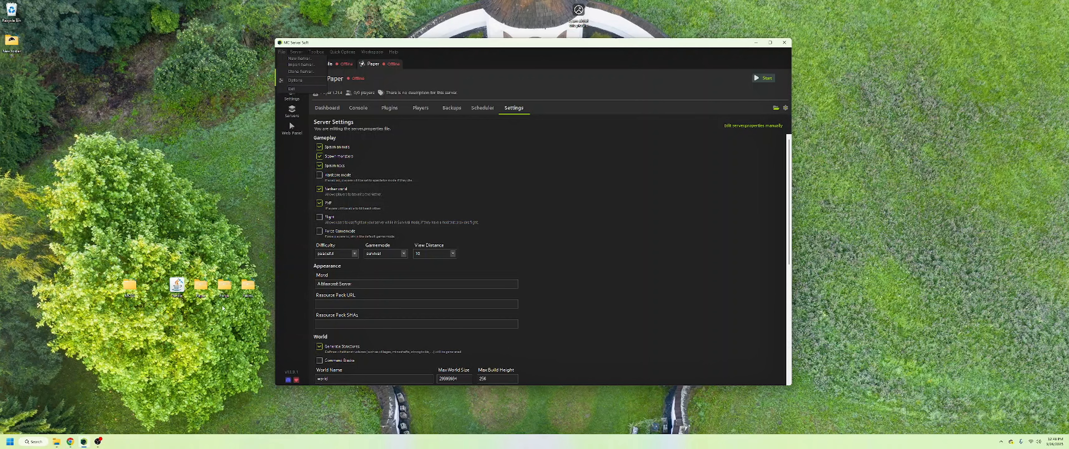
click(295, 59)
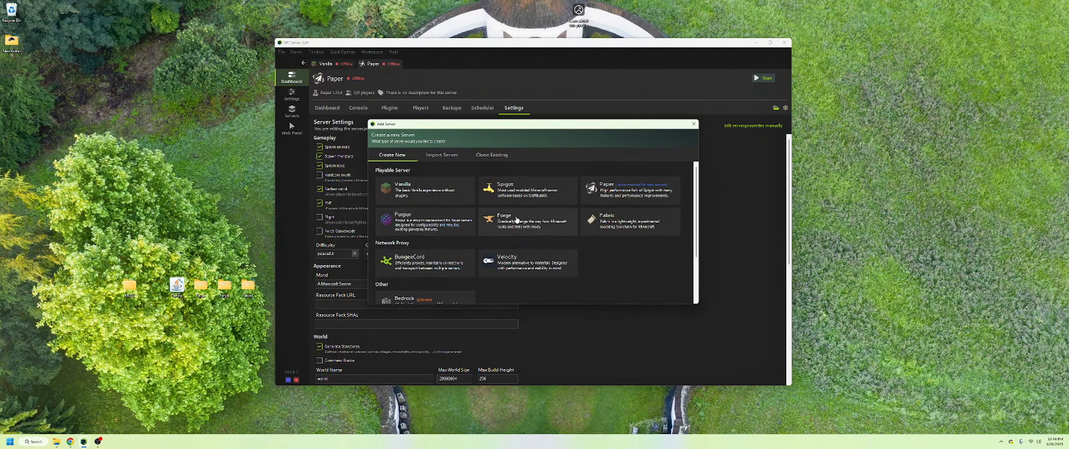
click(534, 222)
Review the server file sources in the MC Server Soft documentation and the Forge downloads for Minecraft 1.21.1
click(505, 171)
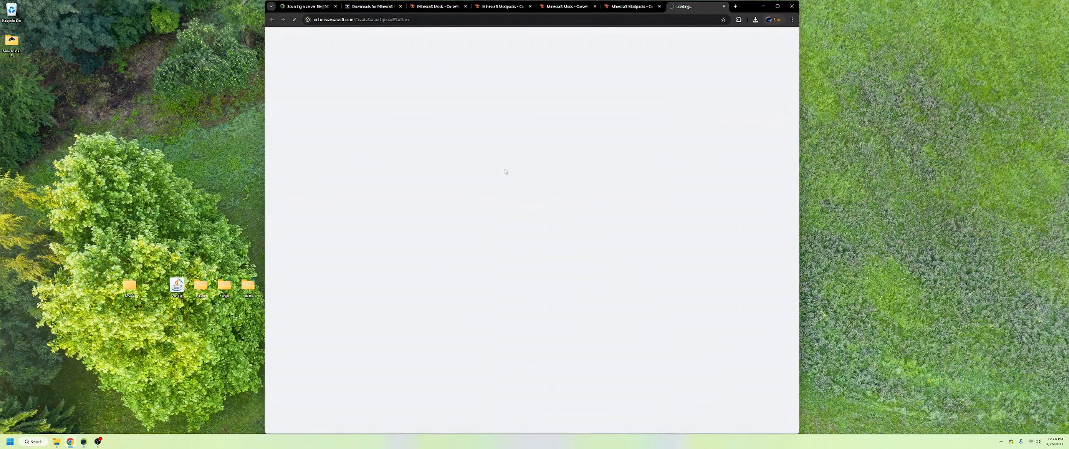
click(724, 6)
click(294, 7)
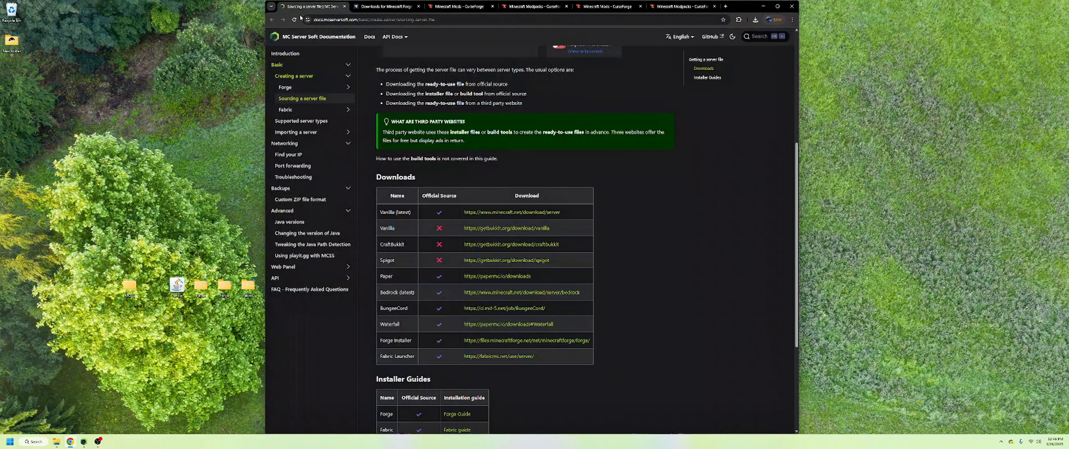
scroll(482, 156, up, 5)
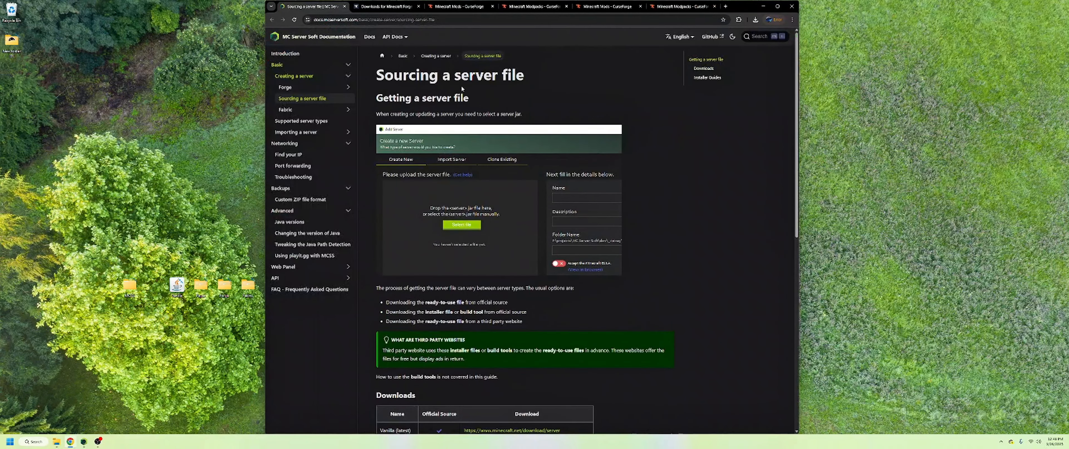
scroll(431, 137, down, 6)
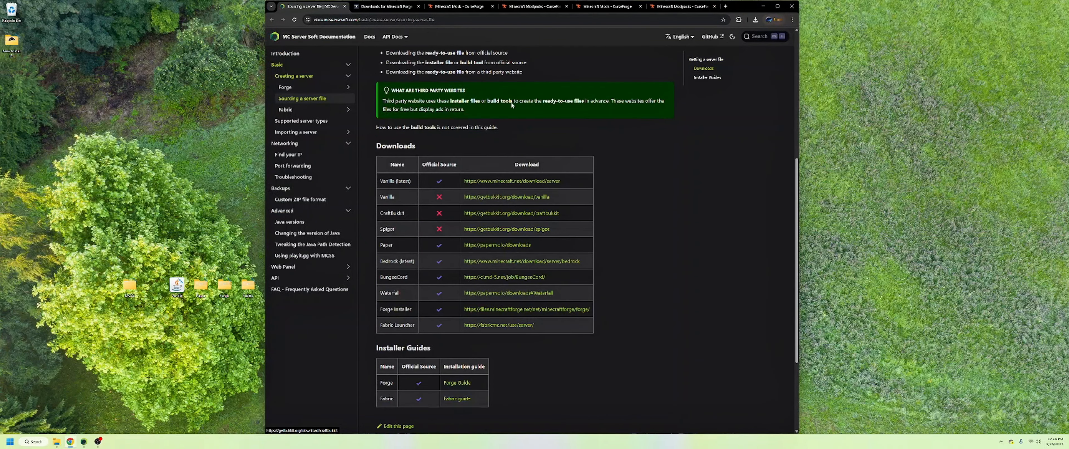
click(380, 7)
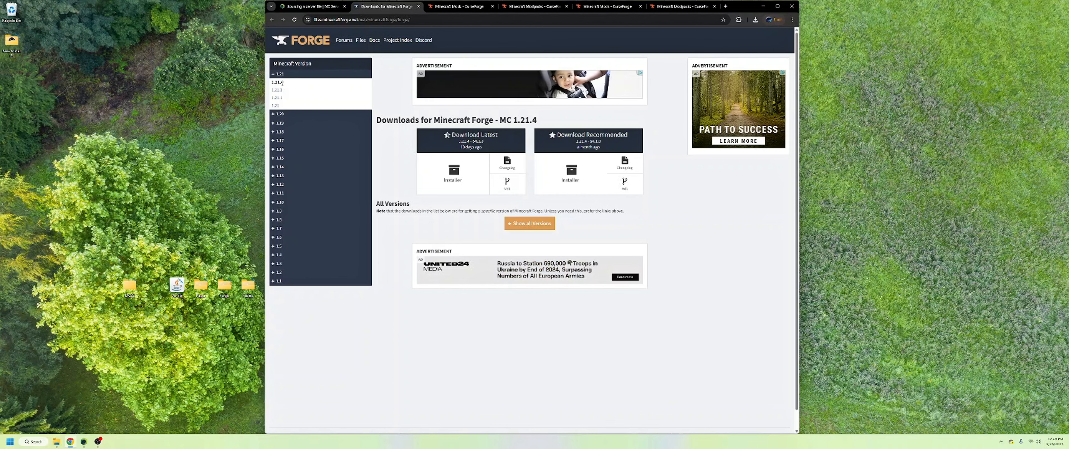
click(275, 97)
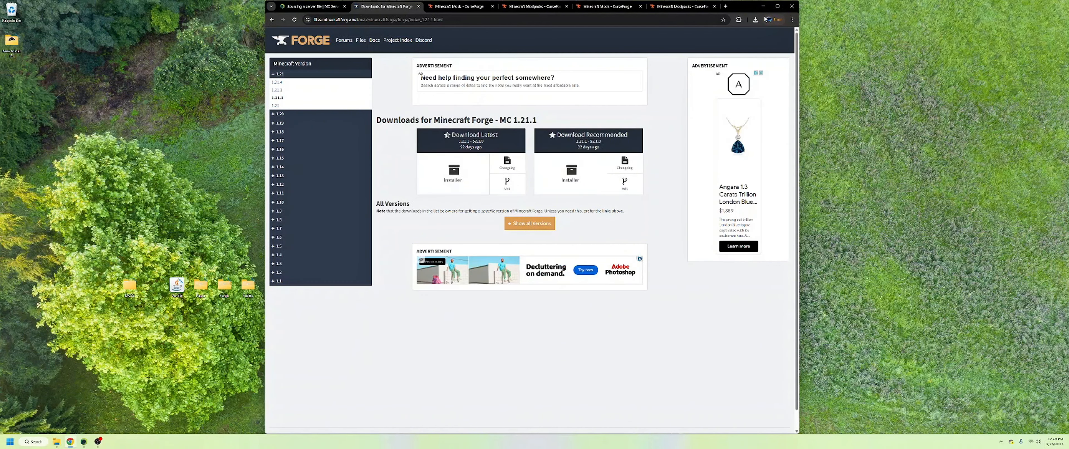
Add the Forge 1.21.1 installer from the Forge folder as the new server's file
click(762, 7)
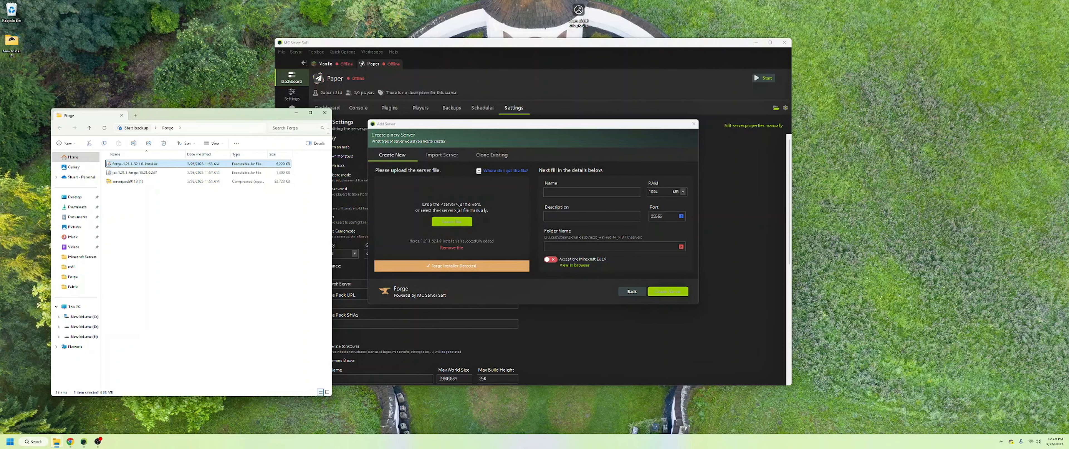
click(296, 113)
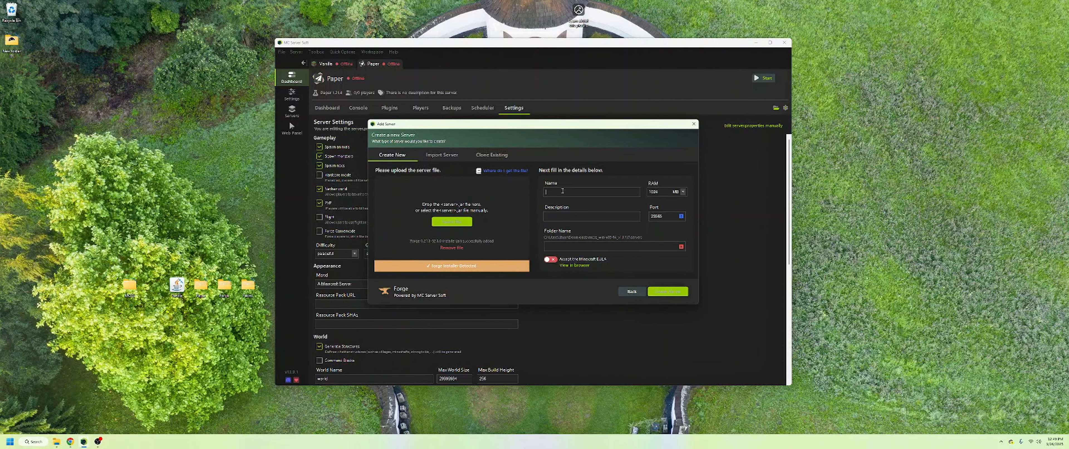
Create the server with the name Forge, its RAM allocated in GB and the Minecraft EULA accepted, and close the server editor
text(Forge)
click(682, 192)
click(675, 204)
click(656, 191)
mouse_move(681, 219)
click(550, 260)
click(668, 293)
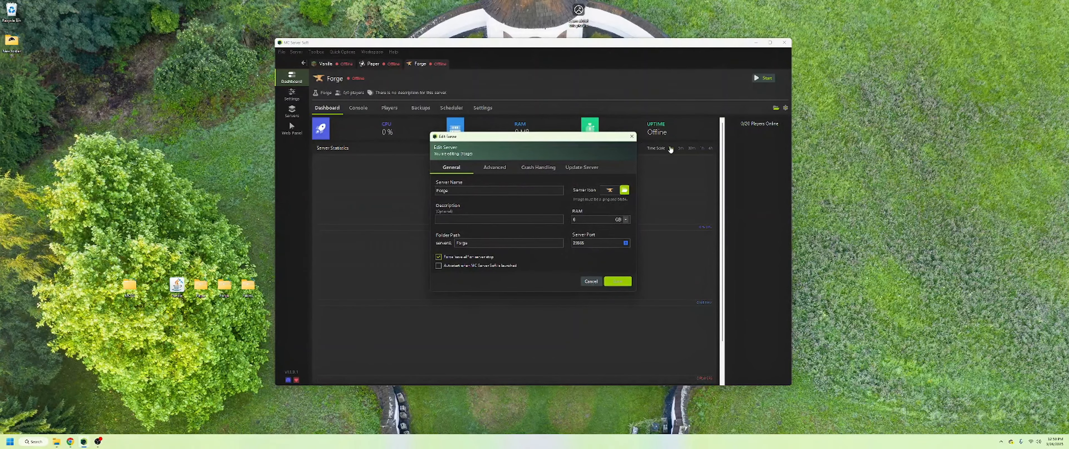
click(633, 138)
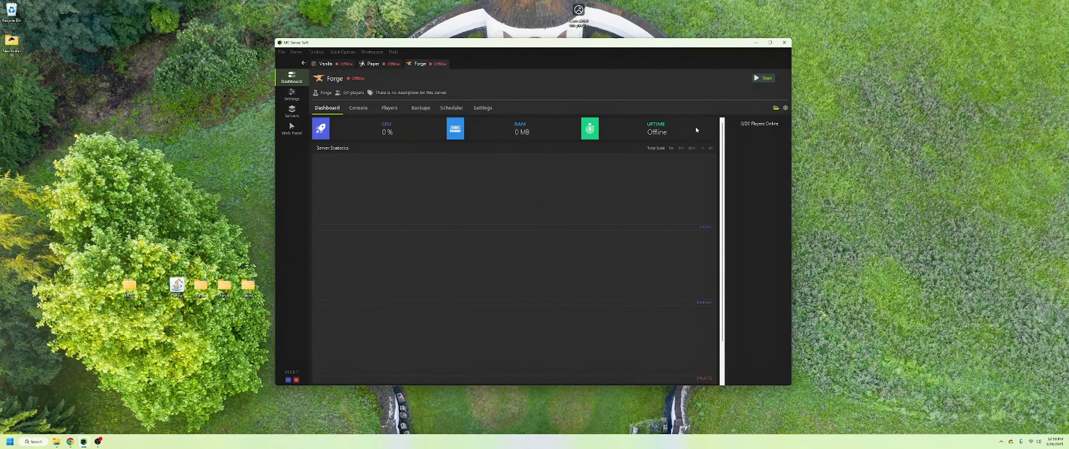
Try to start the Forge server, and copy the name of the forge-1.21.1-52.1.0-shim file in its server folder
click(764, 79)
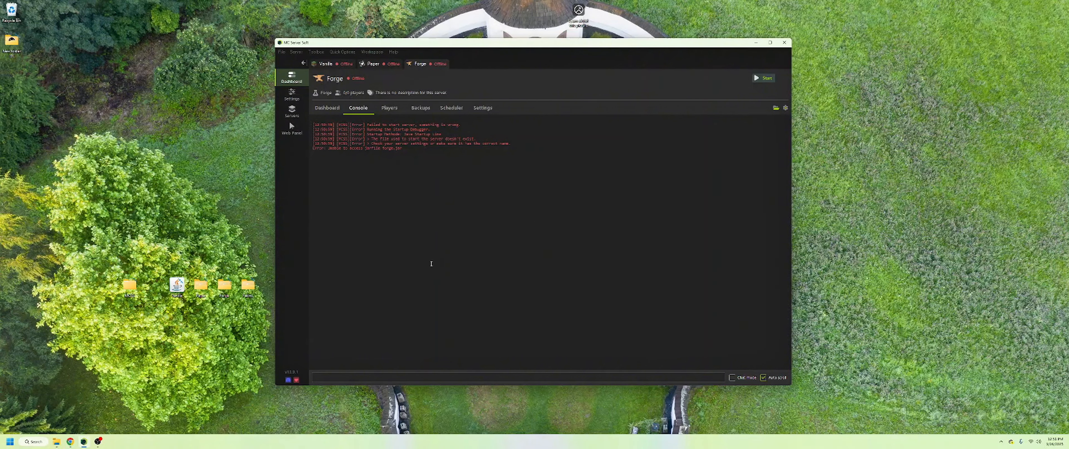
click(776, 108)
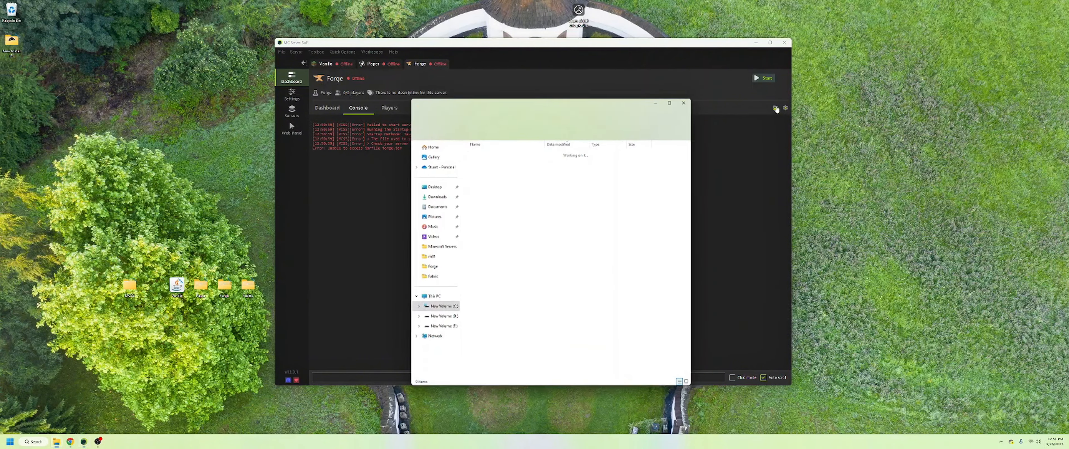
drag(523, 107, 135, 106)
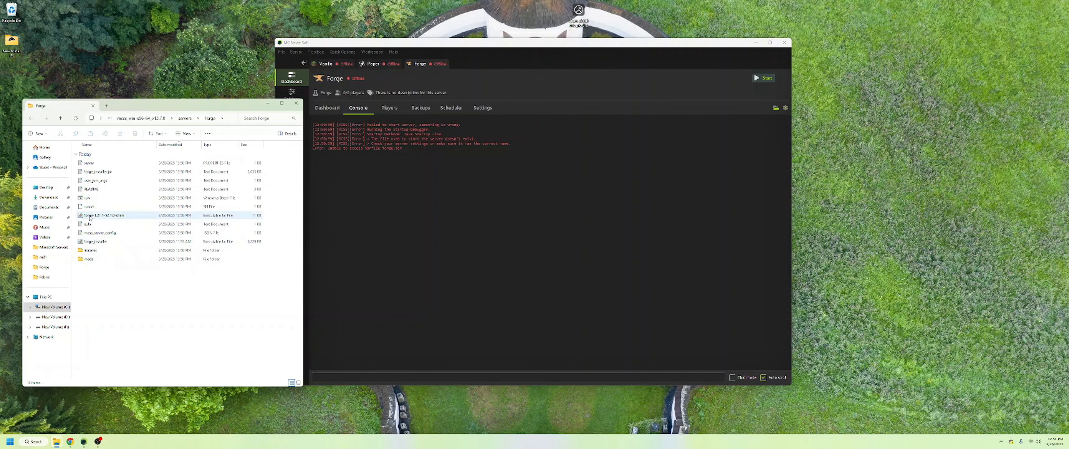
right_click(100, 216)
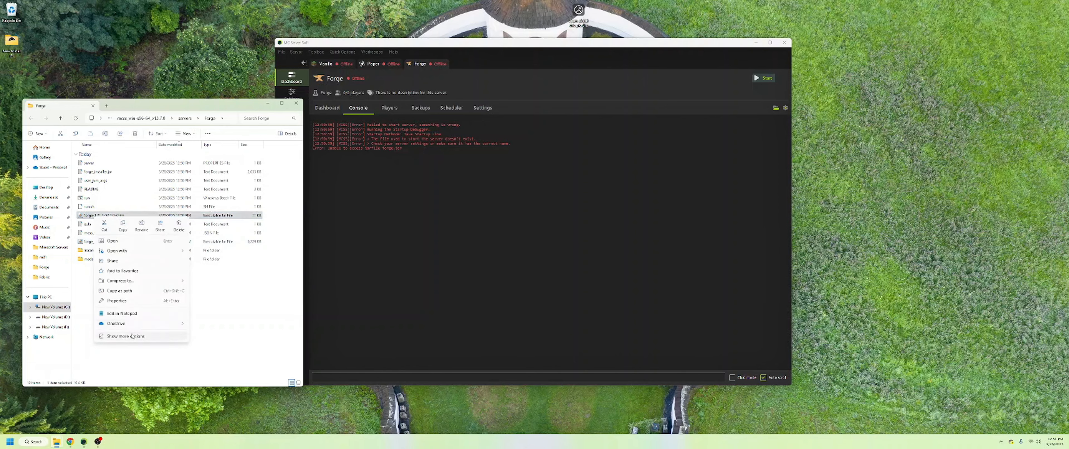
click(143, 228)
key(ctrl+c)
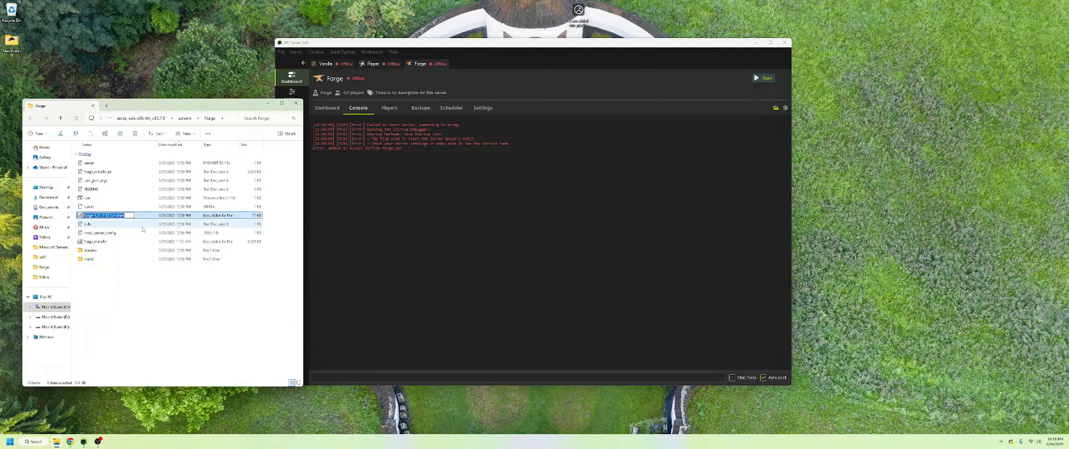
click(223, 326)
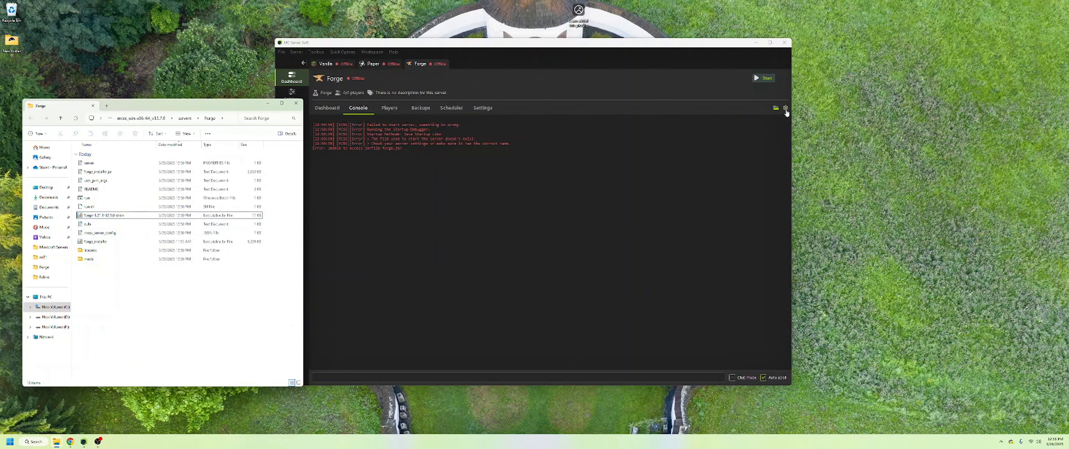
Replace the server type name in the Forge server's startup line with the copied shim file name, and save
click(775, 110)
click(785, 108)
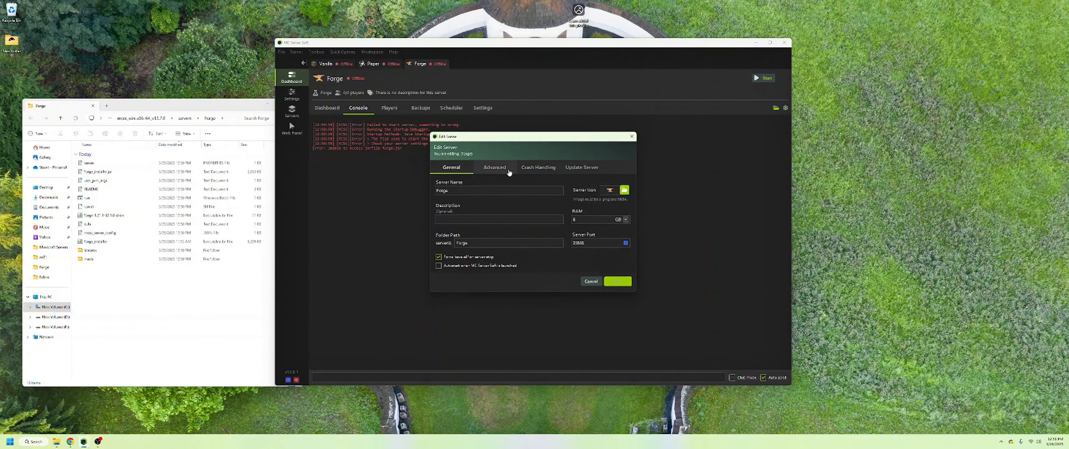
click(499, 169)
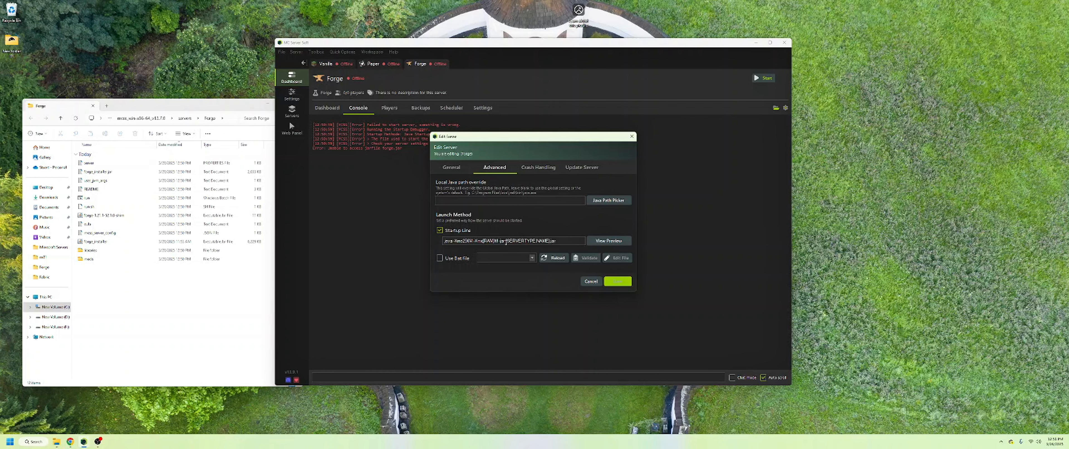
drag(507, 241, 551, 241)
key(ctrl+v)
click(617, 282)
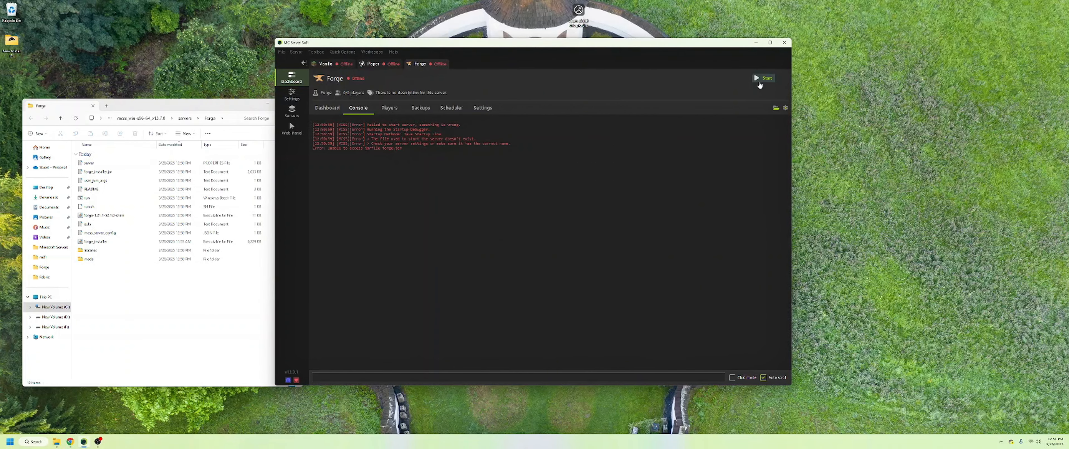
Run the Forge server to generate its files, close its folder window, and stop the server once online
click(759, 82)
click(253, 106)
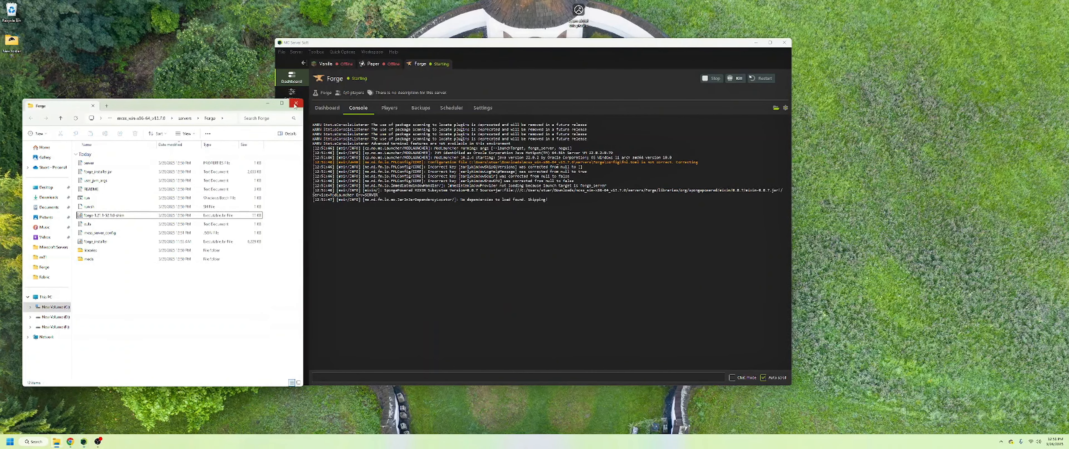
click(296, 103)
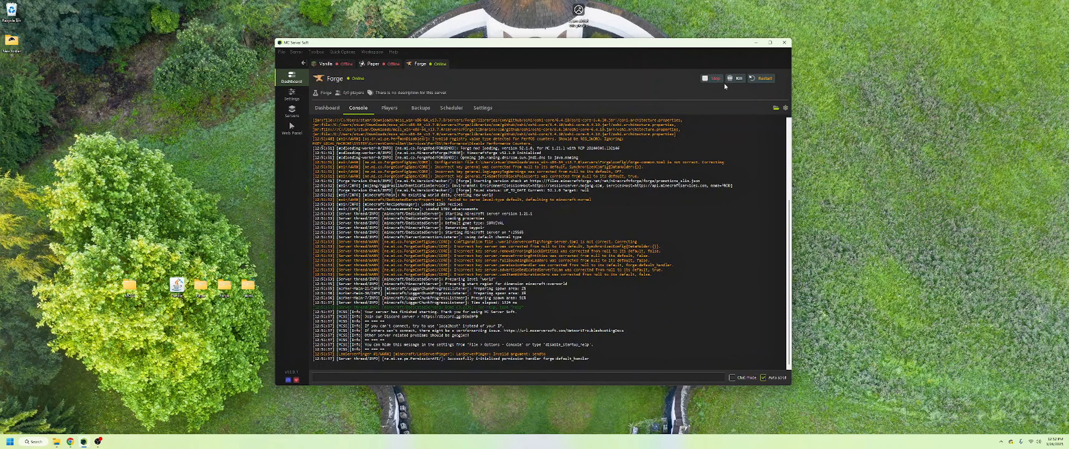
click(713, 79)
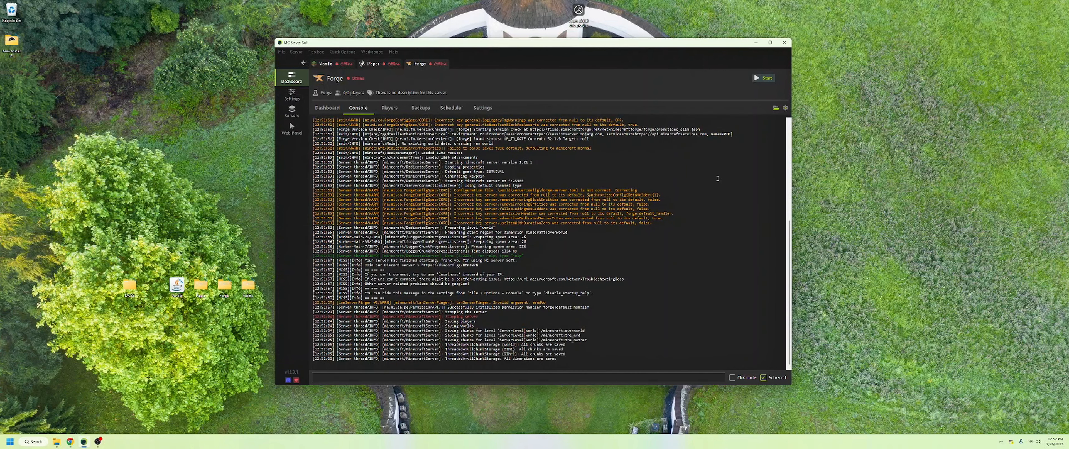
Open the mods folder inside the Forge server's folder, with its window placed over the server manager
click(775, 108)
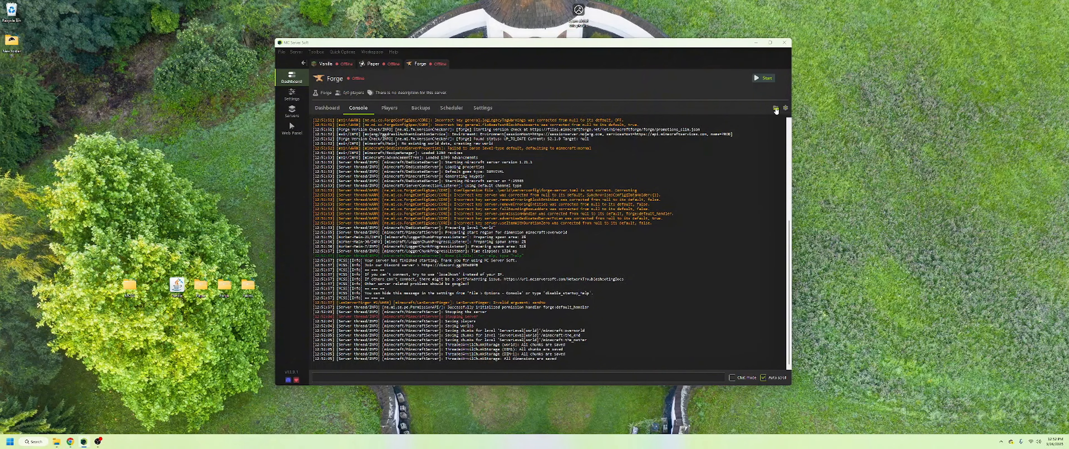
drag(222, 108, 898, 131)
drag(819, 130, 555, 82)
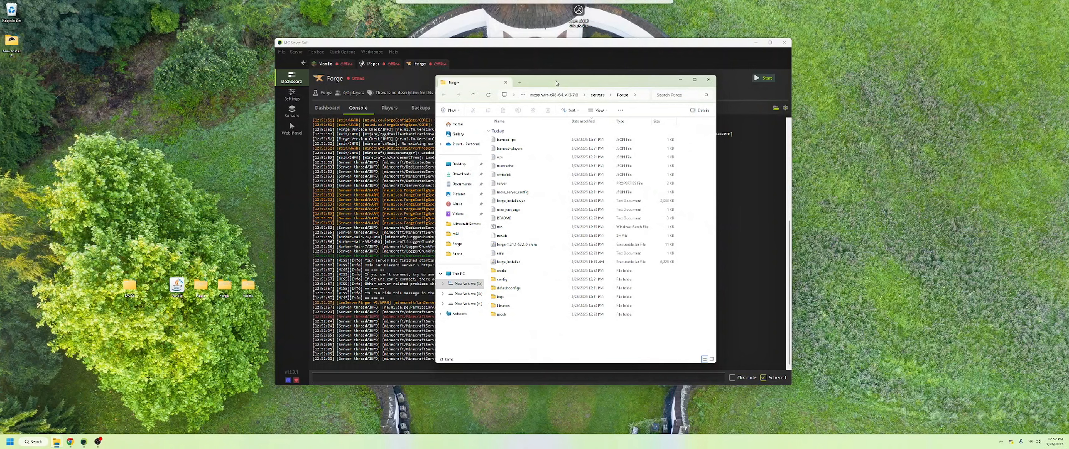
double_click(501, 315)
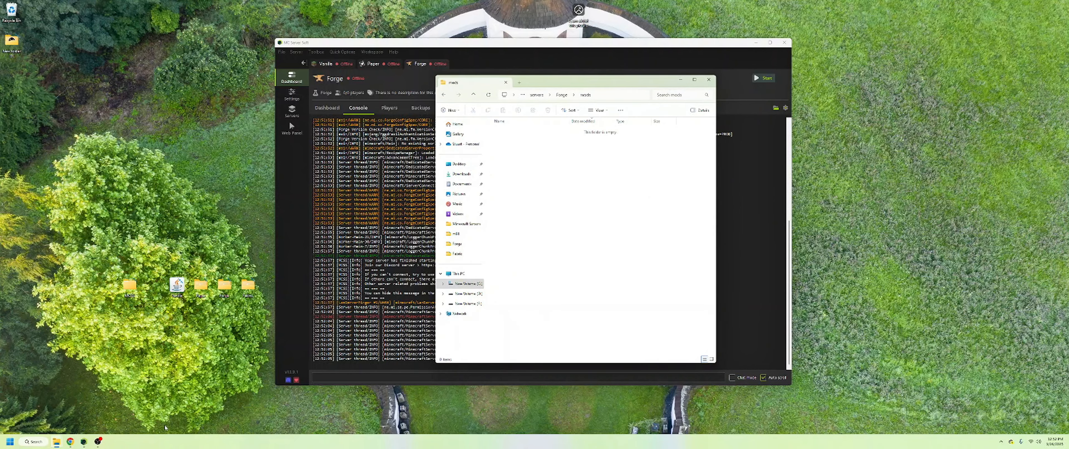
Switch to the browser and examine the Just Enough Items (JEI) page from CurseForge's Forge mods list
click(69, 440)
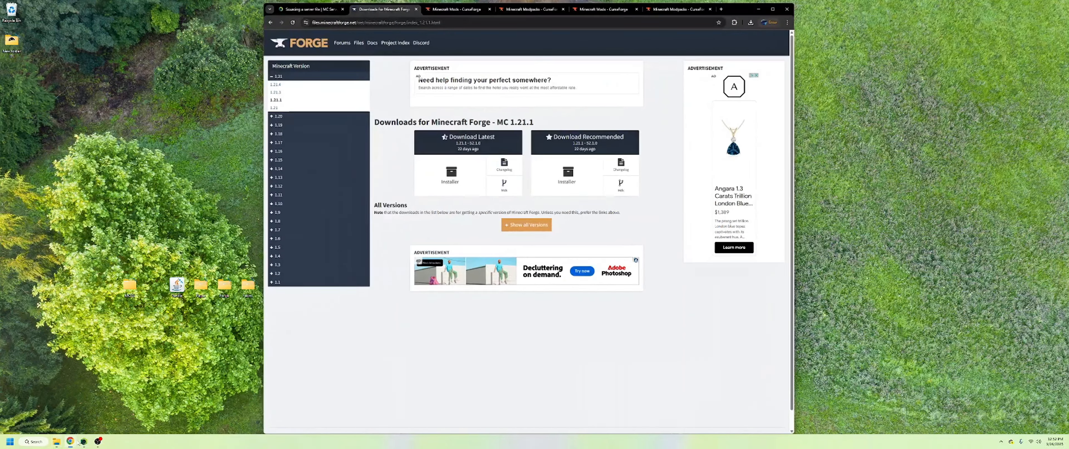
click(453, 8)
scroll(303, 195, down, 2)
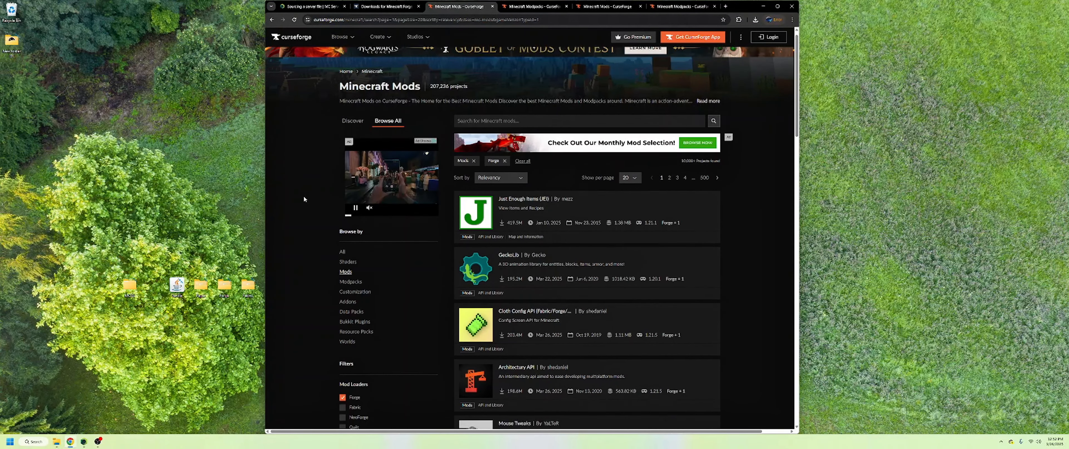
scroll(304, 195, up, 1)
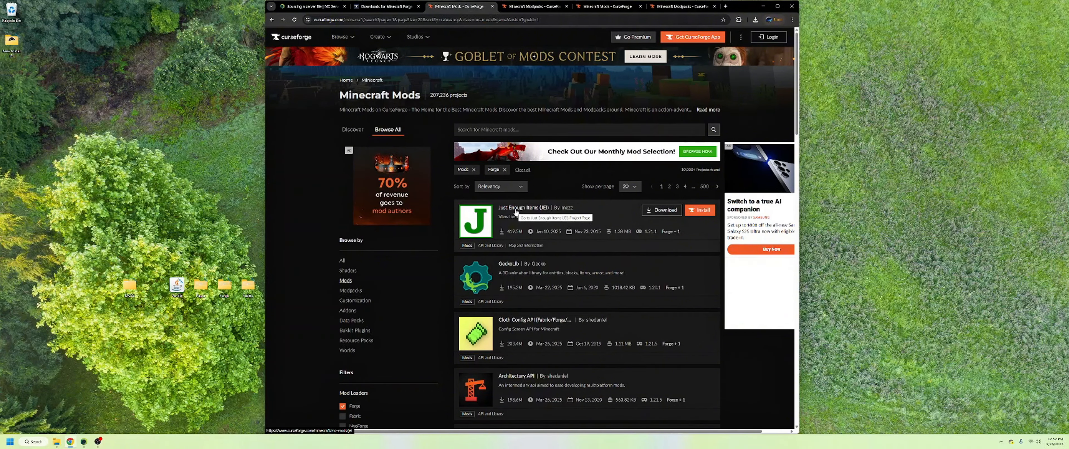
click(516, 210)
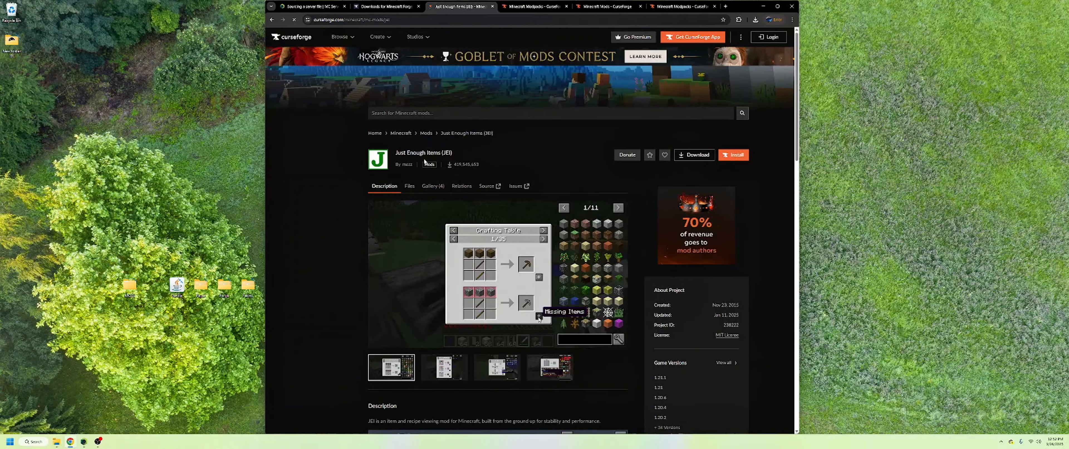
scroll(396, 167, down, 2)
scroll(396, 167, down, 1)
scroll(687, 177, up, 3)
Look up the Just Enough Items download for game version 1.21.1 and the Forge mod loader, and minimize the browser
click(695, 155)
click(490, 223)
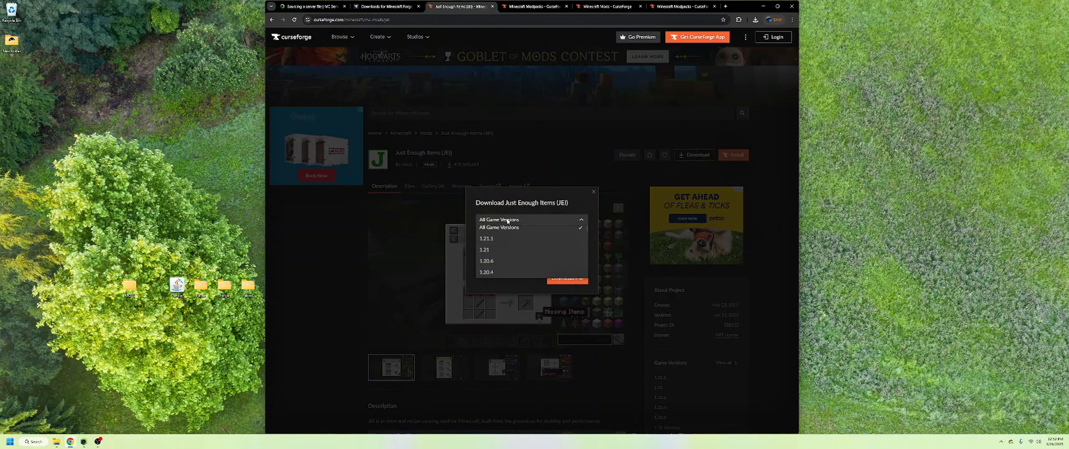
click(499, 243)
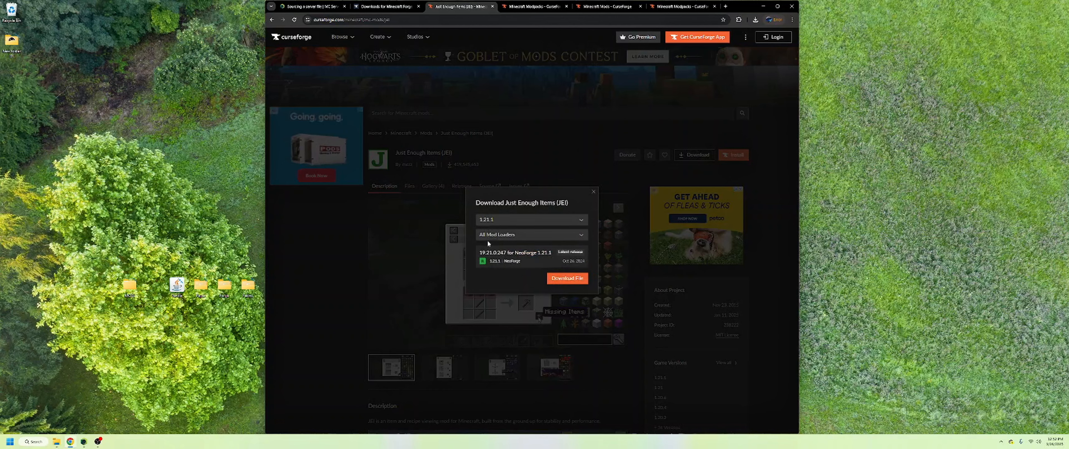
click(487, 235)
click(486, 257)
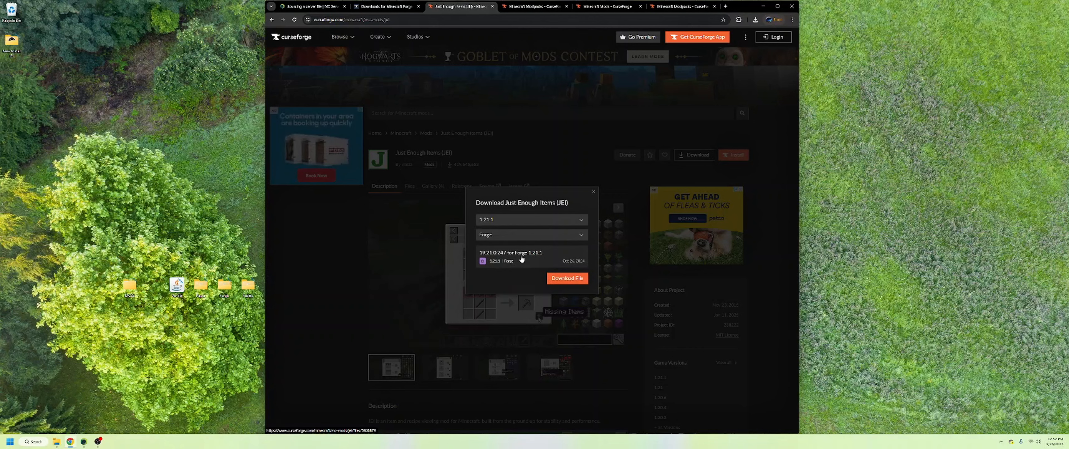
click(763, 6)
Move the jei-1.21.1-forge-19.21.0.247 file from the desktop Forge folder into the server's mods folder, and close both folder windows
double_click(224, 290)
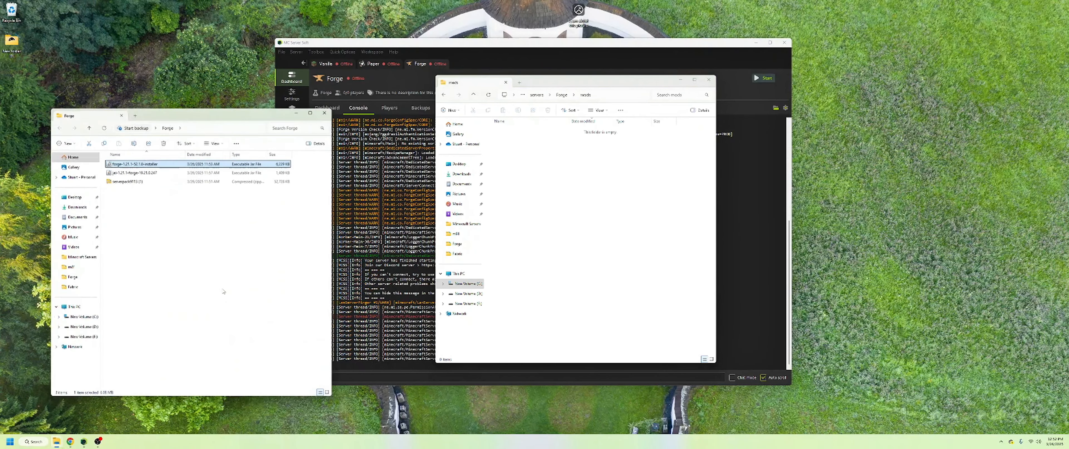
click(133, 164)
drag(133, 175, 582, 185)
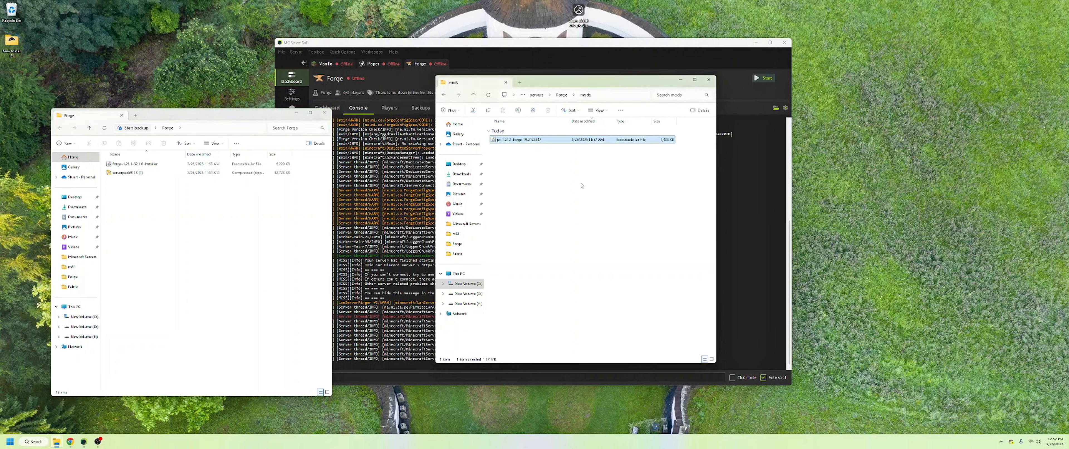
click(708, 79)
key(ctrl+w)
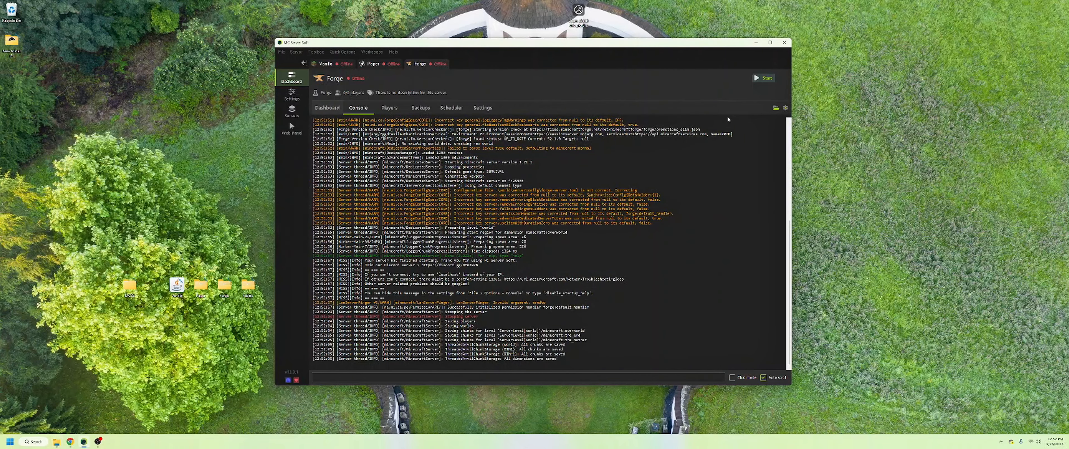
Start the Forge server and join it from Minecraft through a direct connection to localhost
click(764, 79)
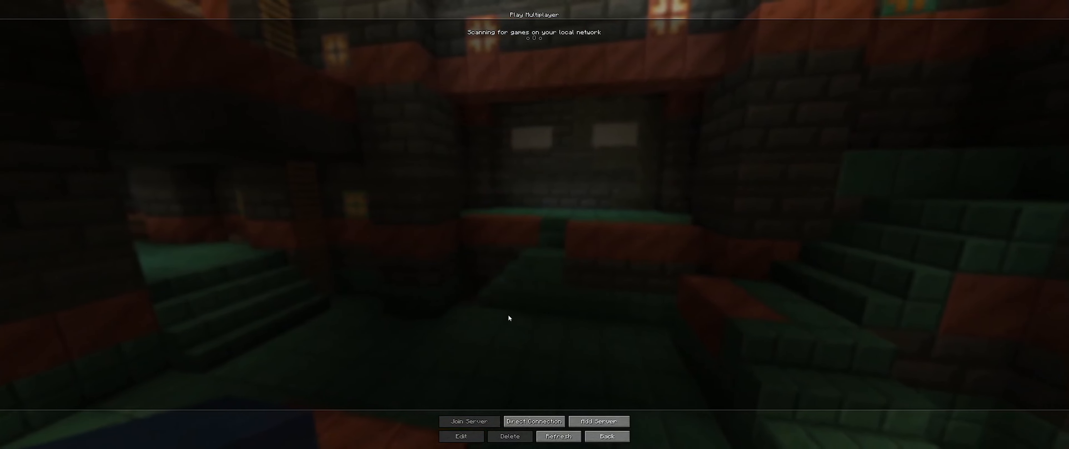
click(528, 422)
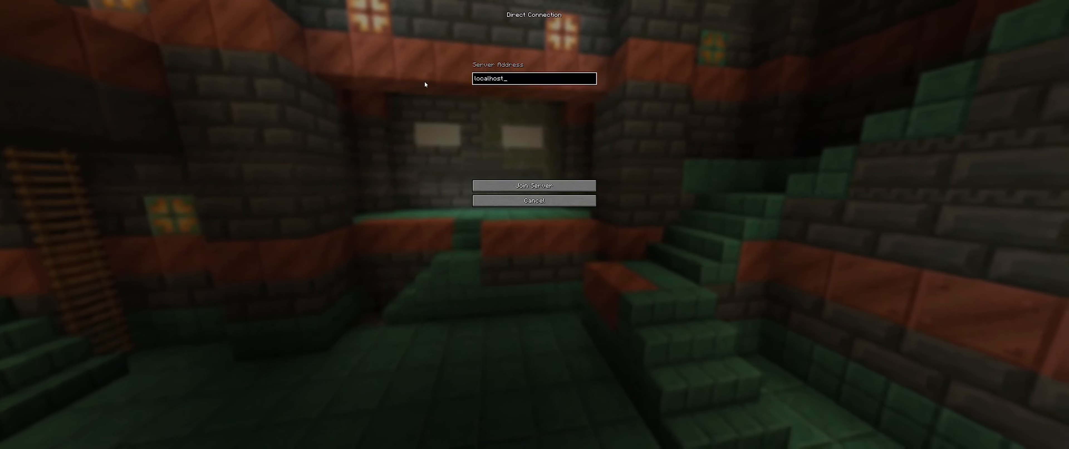
click(483, 187)
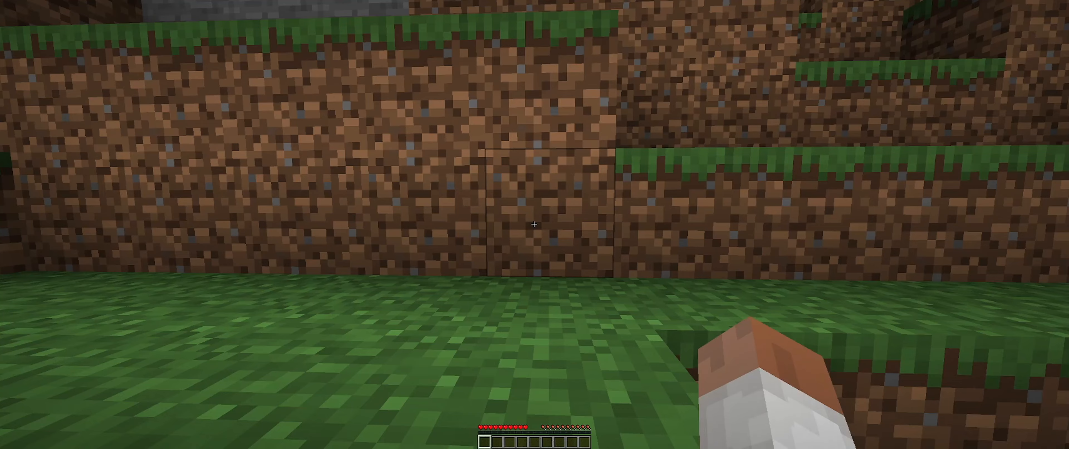
Move around the world, open the inventory and browse the item list added by Just Enough Items
key(w)
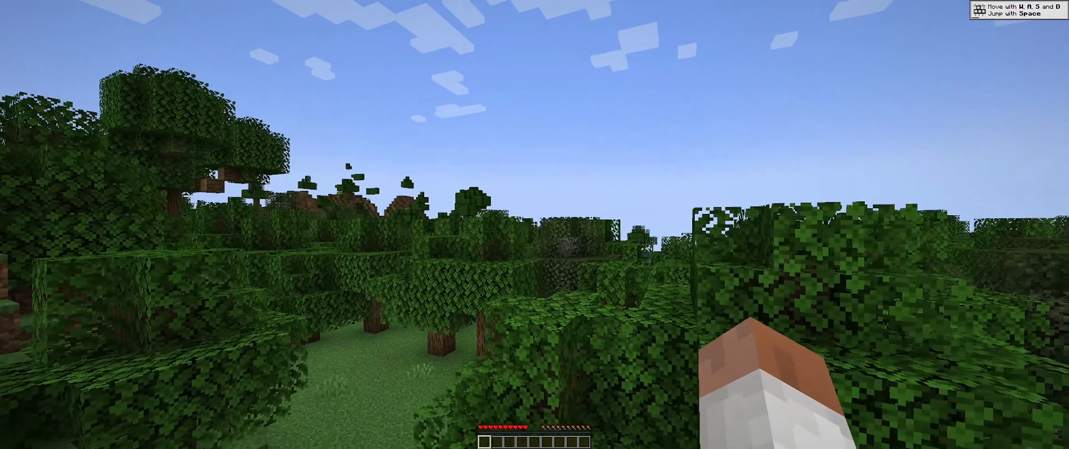
key(space)
key(e)
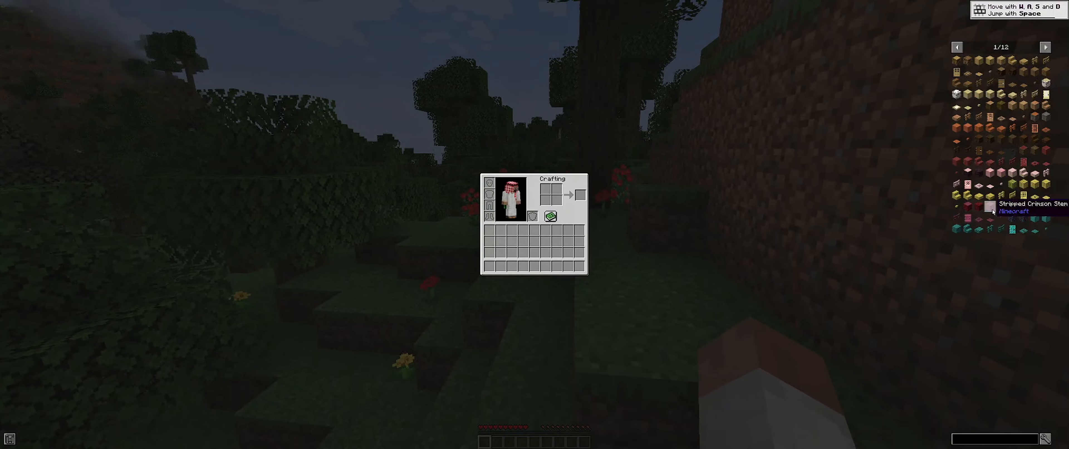
scroll(993, 199, down, 10)
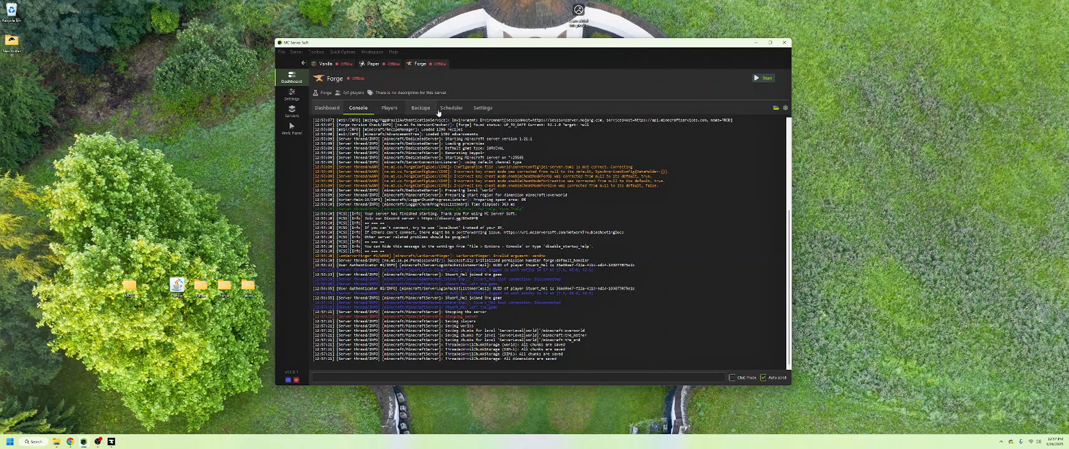
Review the Forge server's settings, including the gameplay options, view distance choices, world, networking and miscellaneous sections
click(488, 109)
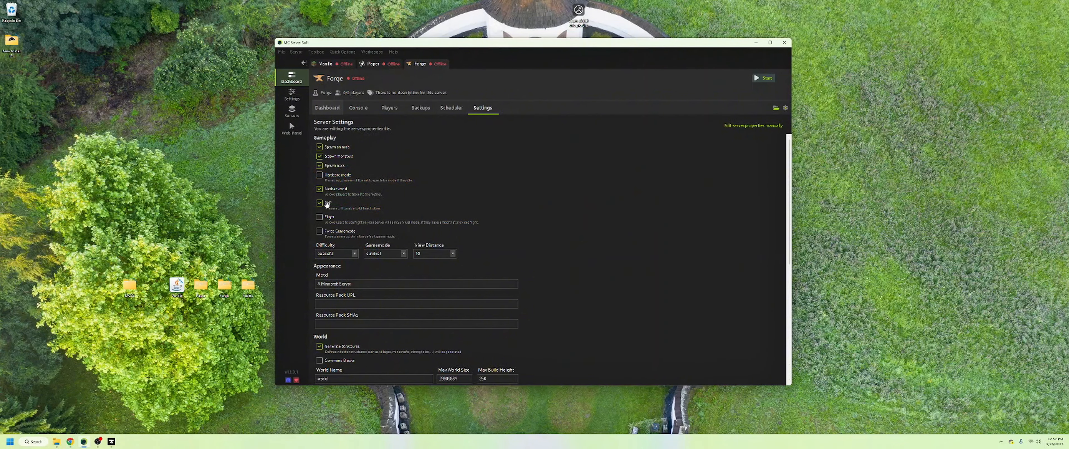
double_click(350, 253)
double_click(401, 253)
click(453, 253)
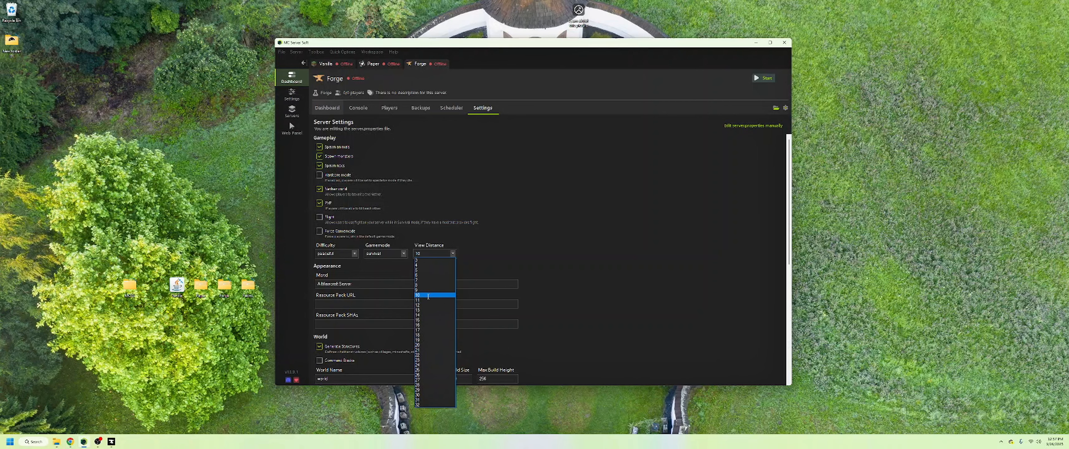
click(453, 253)
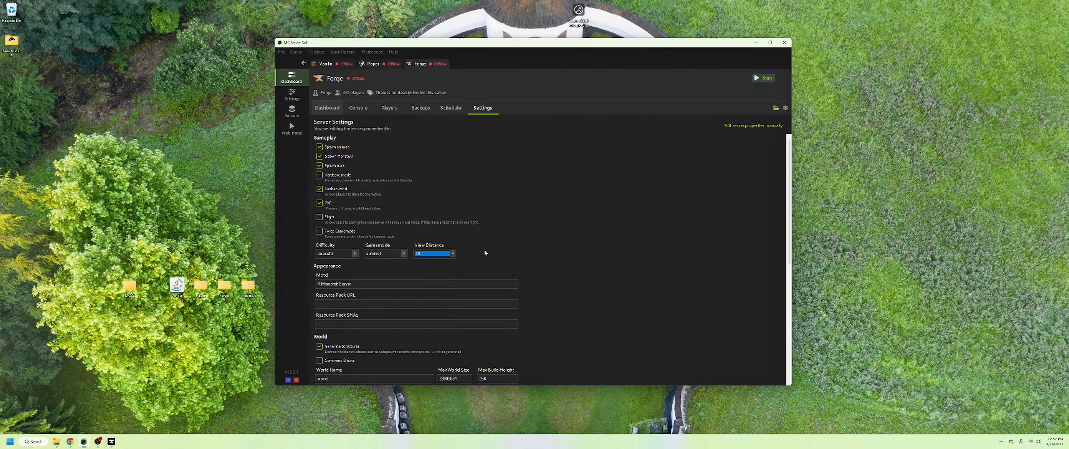
scroll(512, 258, down, 5)
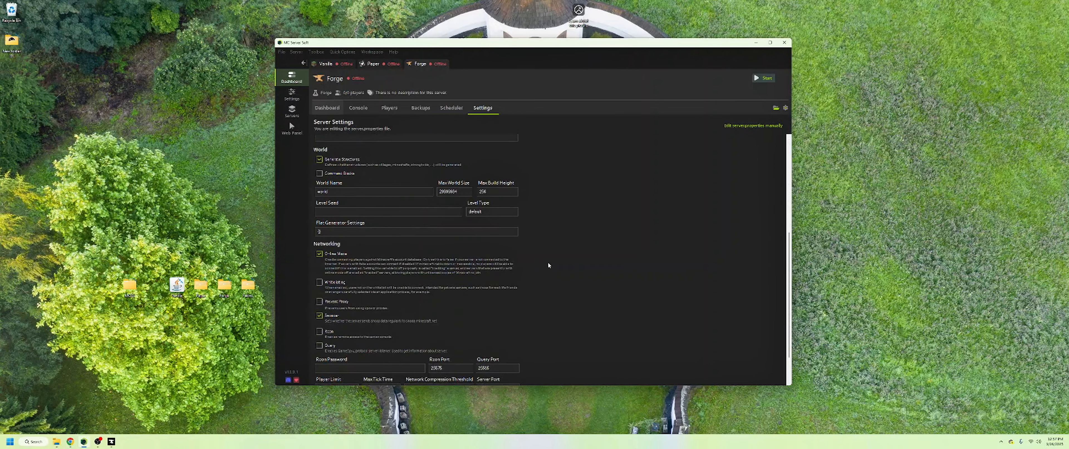
scroll(548, 262, up, 2)
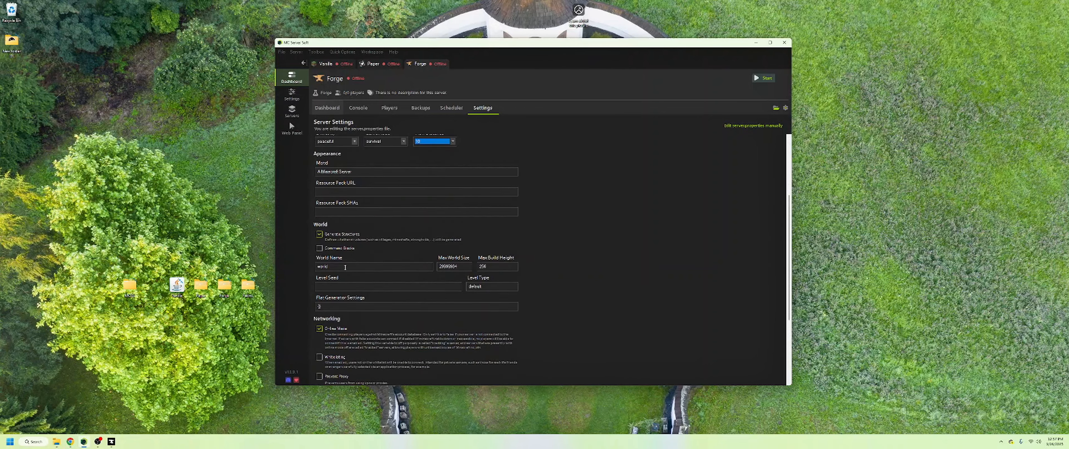
scroll(469, 281, down, 3)
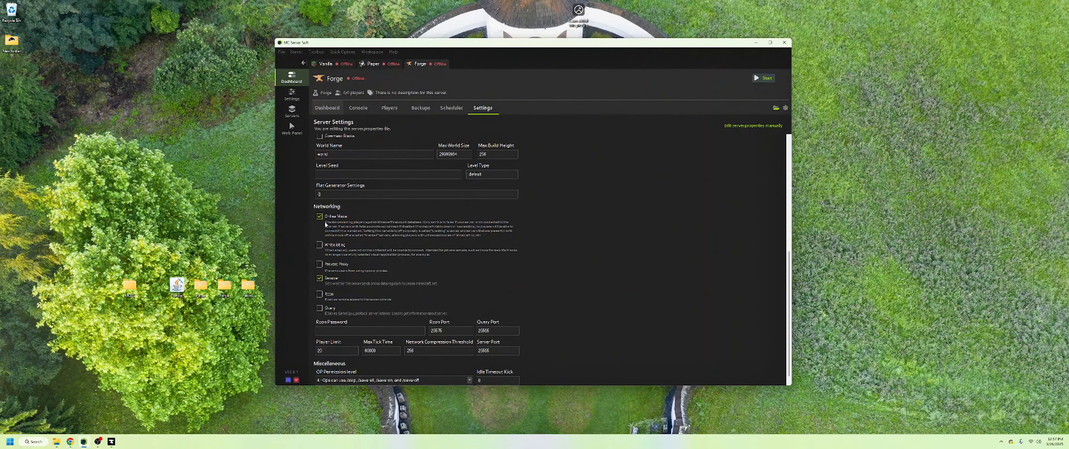
scroll(322, 220, down, 1)
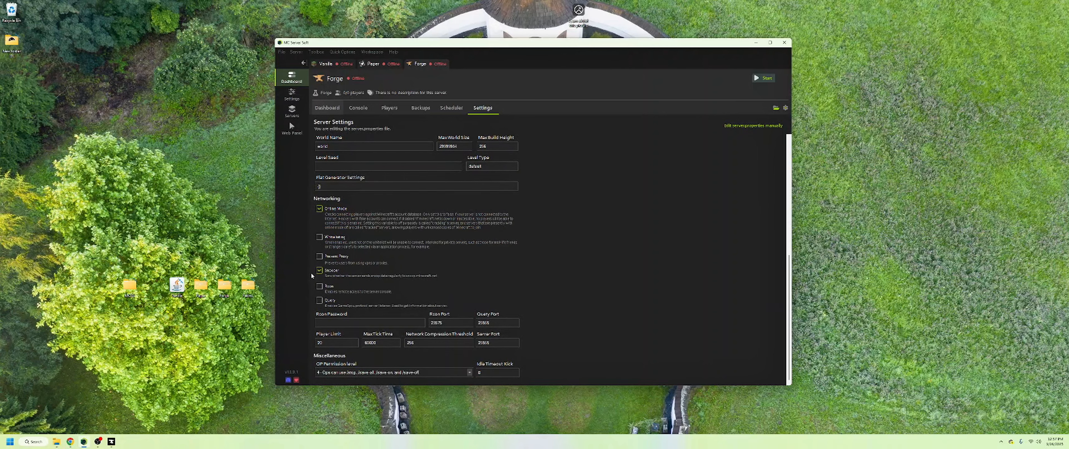
Open the Forge server's edit dialog and check the available RAM units in its general options
click(785, 108)
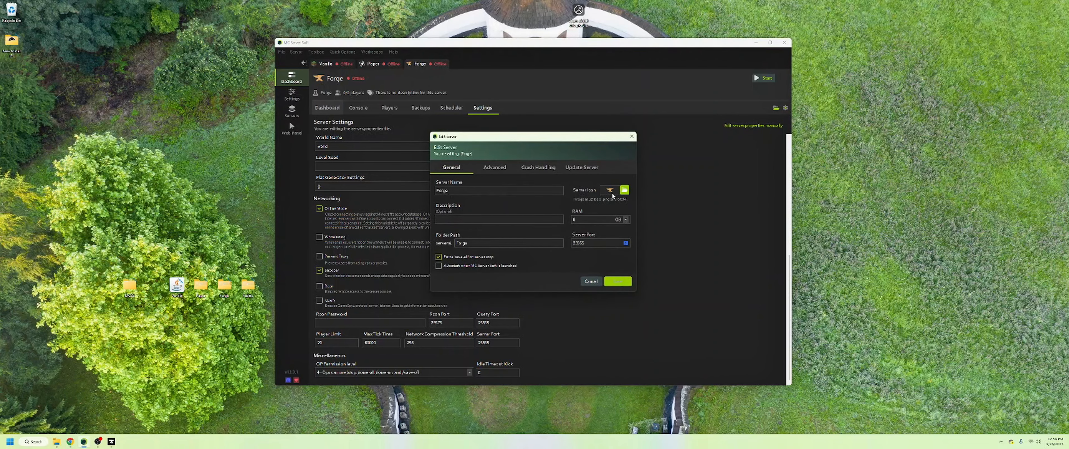
click(625, 220)
click(626, 221)
Check the detected Java installations and the server update option, and close the edit dialog without saving
click(494, 170)
click(599, 201)
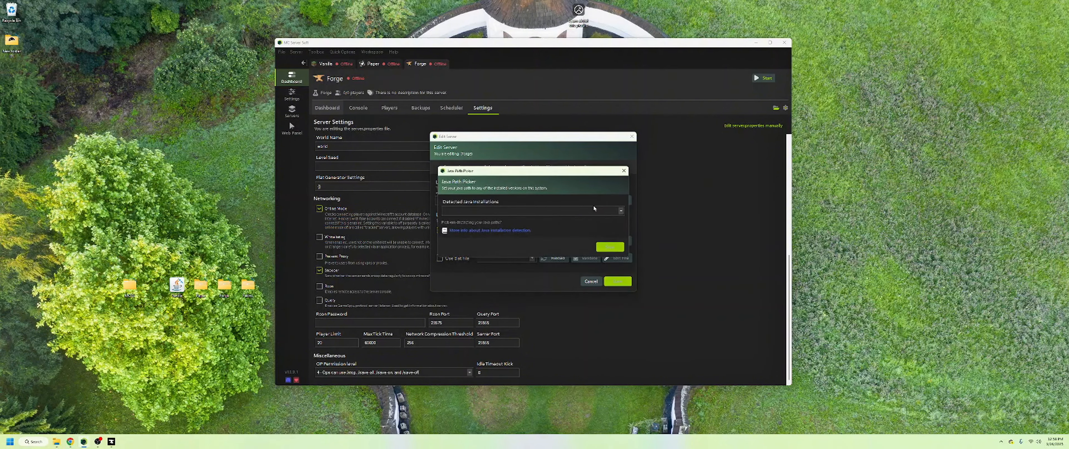
click(620, 211)
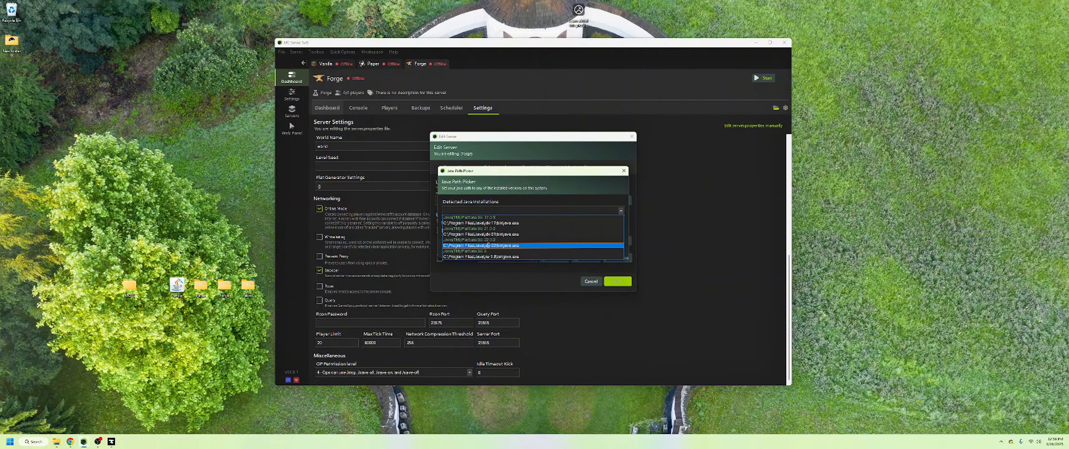
click(623, 170)
click(623, 170)
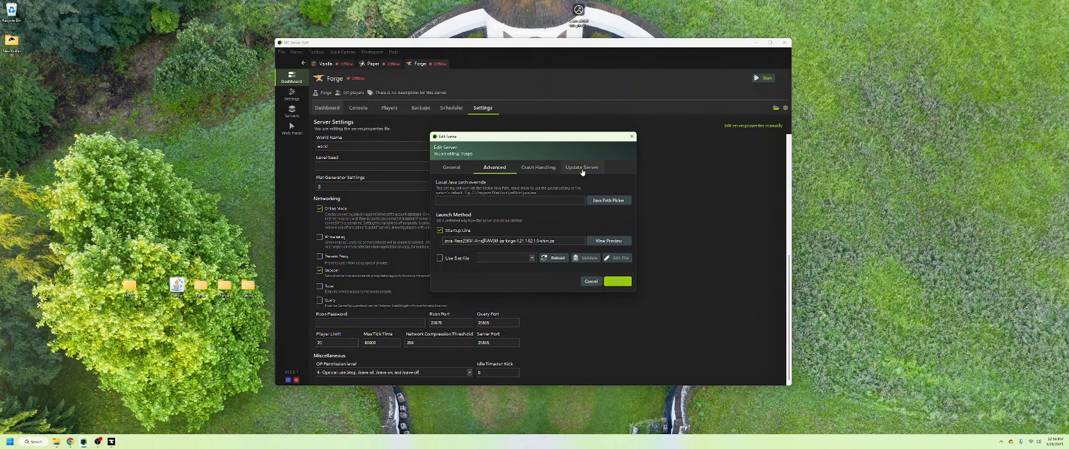
click(569, 174)
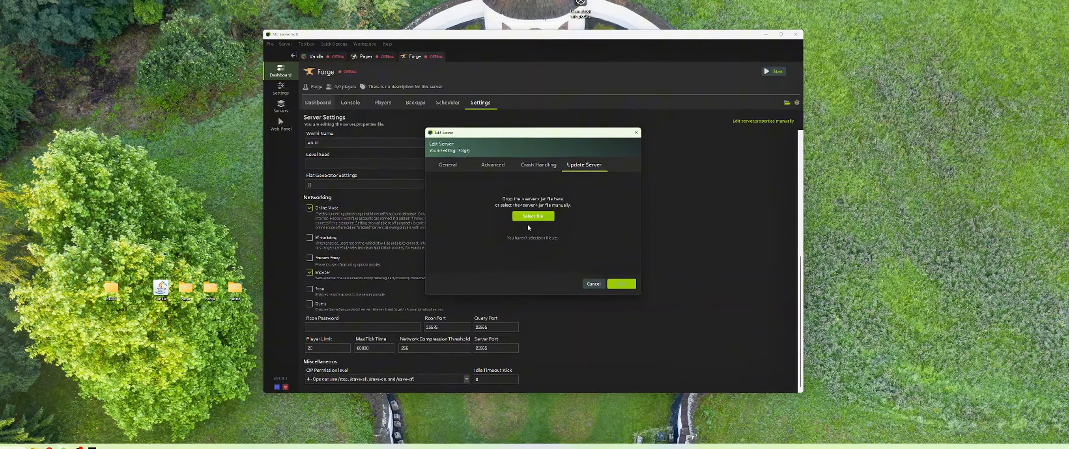
click(591, 281)
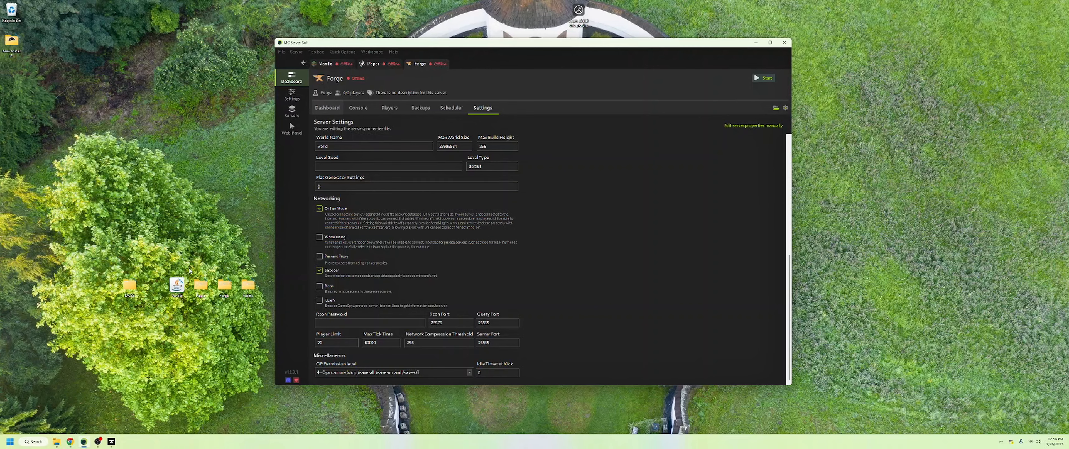
Switch to the browser and open The Pixelmon Modpack page from the CurseForge modpack list
click(70, 440)
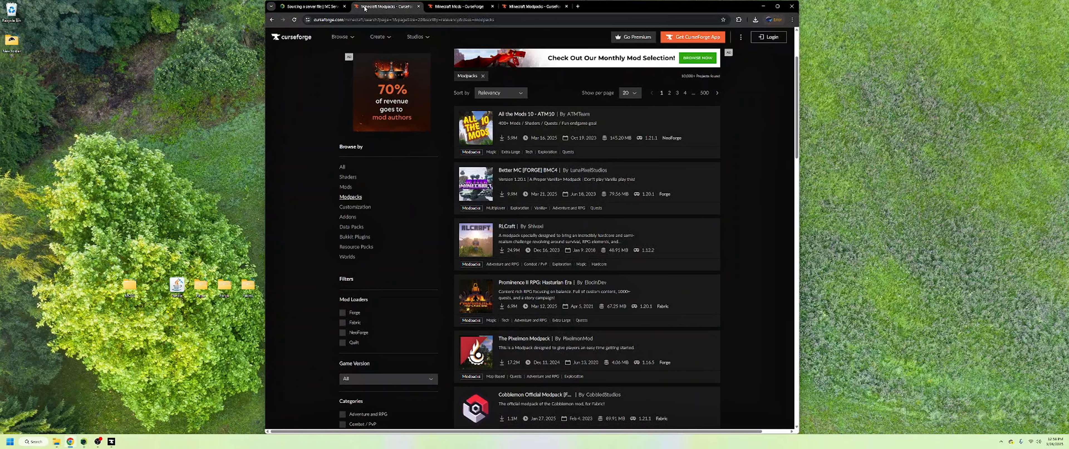
scroll(326, 188, up, 3)
scroll(326, 231, down, 5)
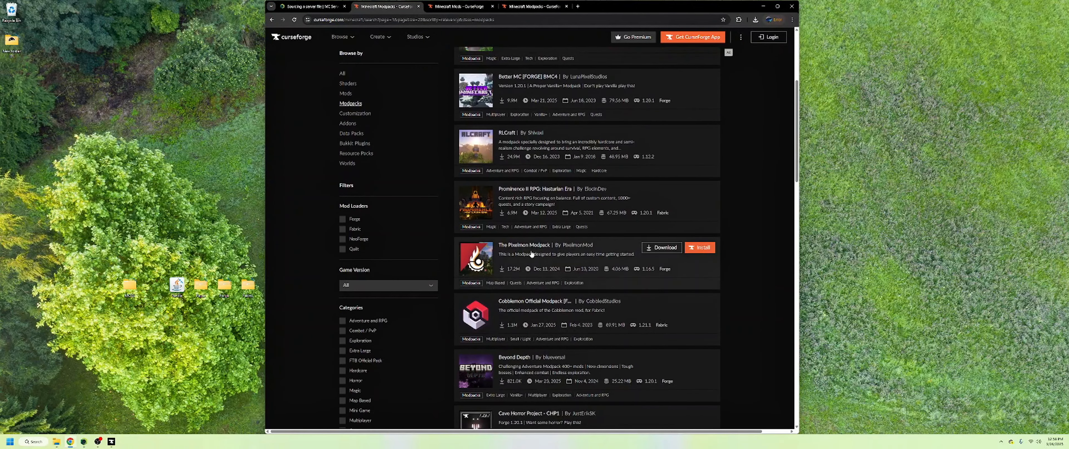
click(512, 247)
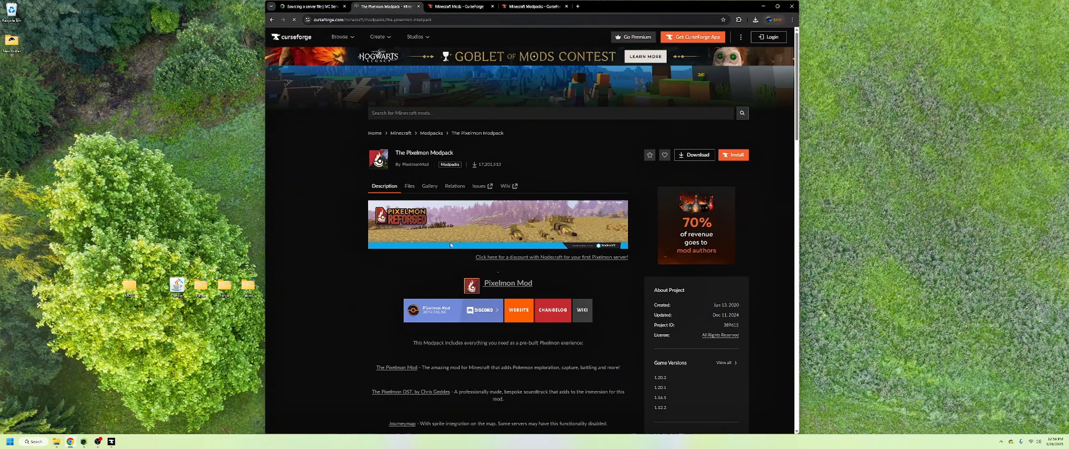
Find the Minecraft 1.16 Server Packs among the modpack's recent files and open The Pixelmon Server Files 9.1.13
scroll(365, 188, down, 5)
scroll(384, 198, down, 8)
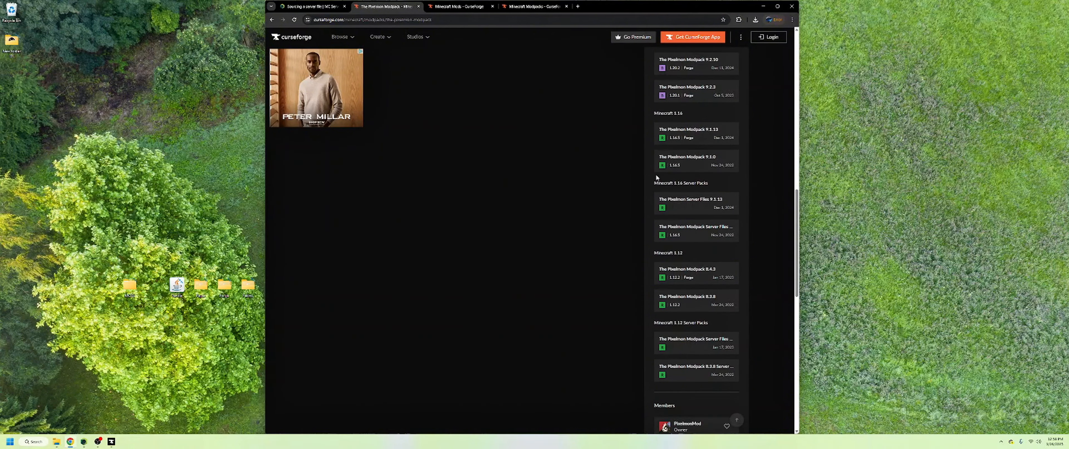
drag(652, 183, 709, 185)
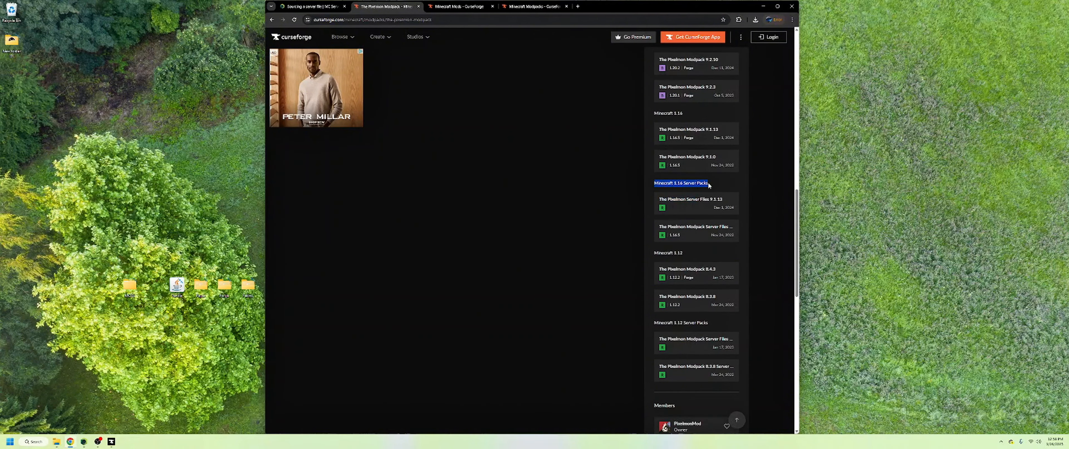
click(710, 185)
scroll(664, 182, up, 3)
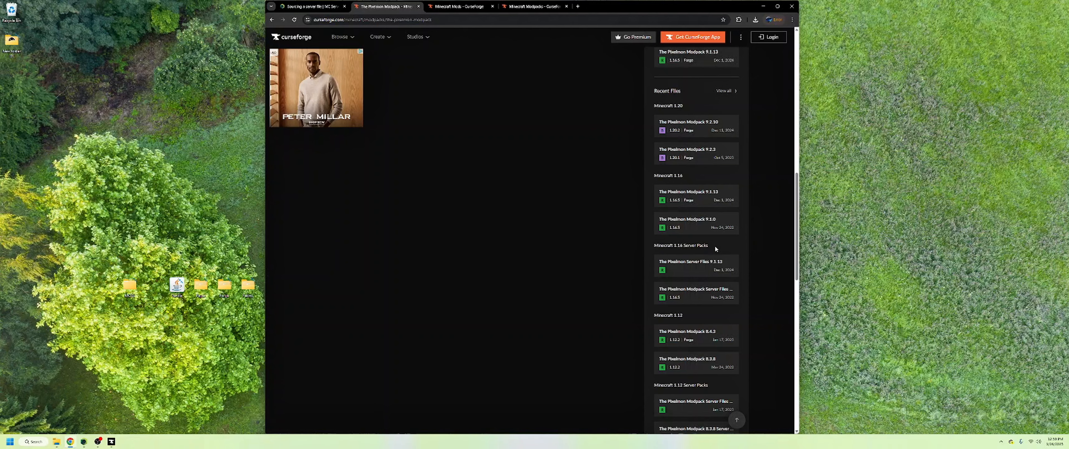
scroll(756, 234, down, 1)
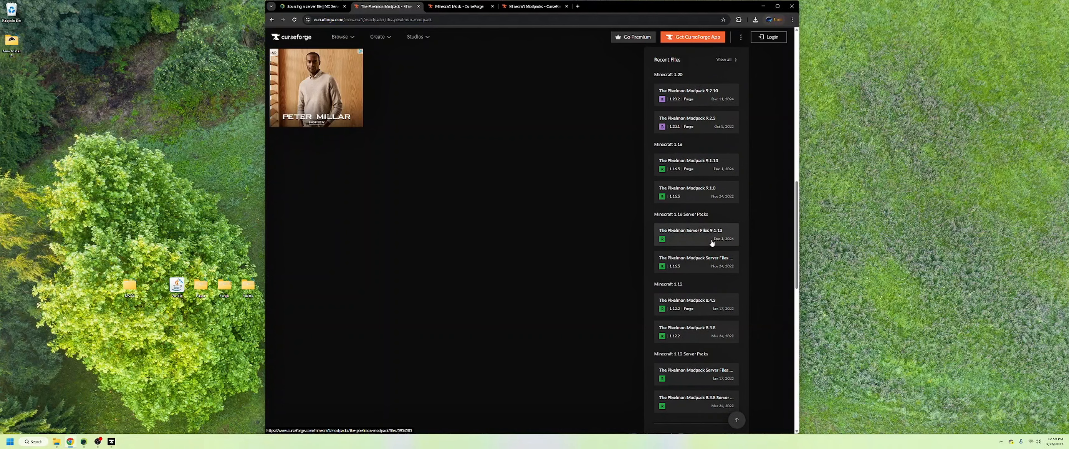
click(688, 238)
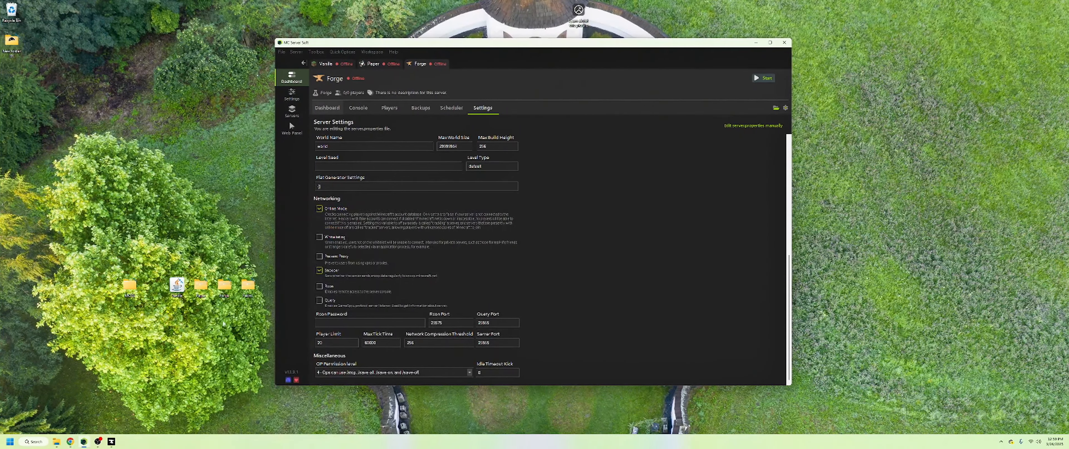
Extract the serverpack9113 (1) archive inside the desktop Forge folder and open the extracted folder
double_click(222, 291)
click(125, 174)
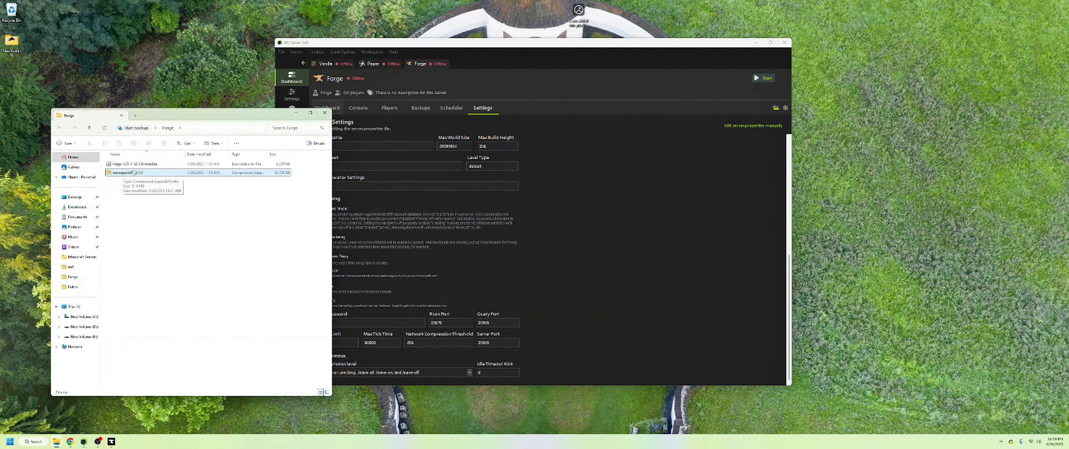
right_click(132, 176)
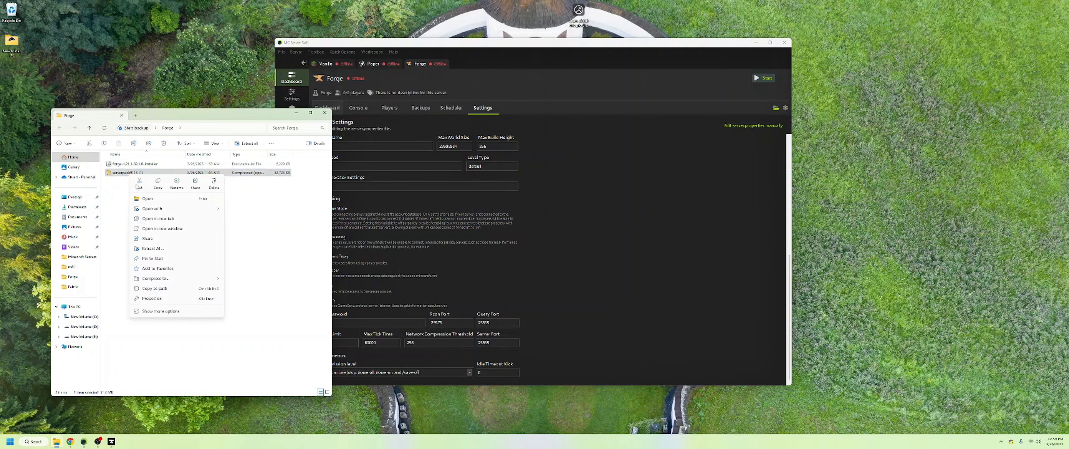
click(154, 248)
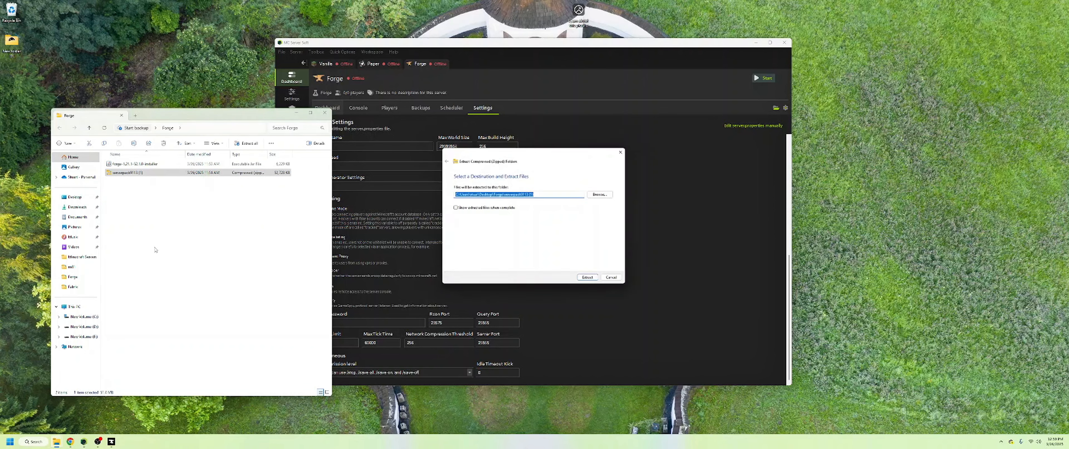
click(591, 280)
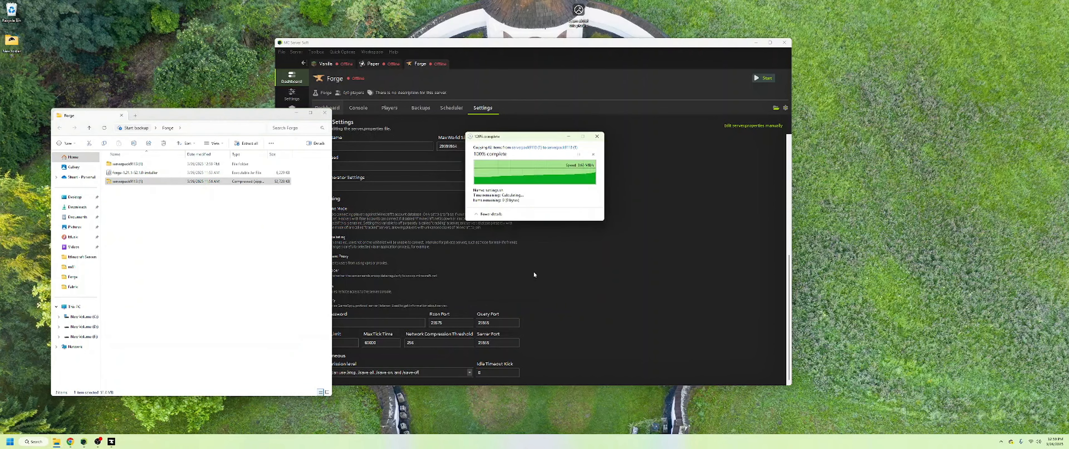
double_click(112, 165)
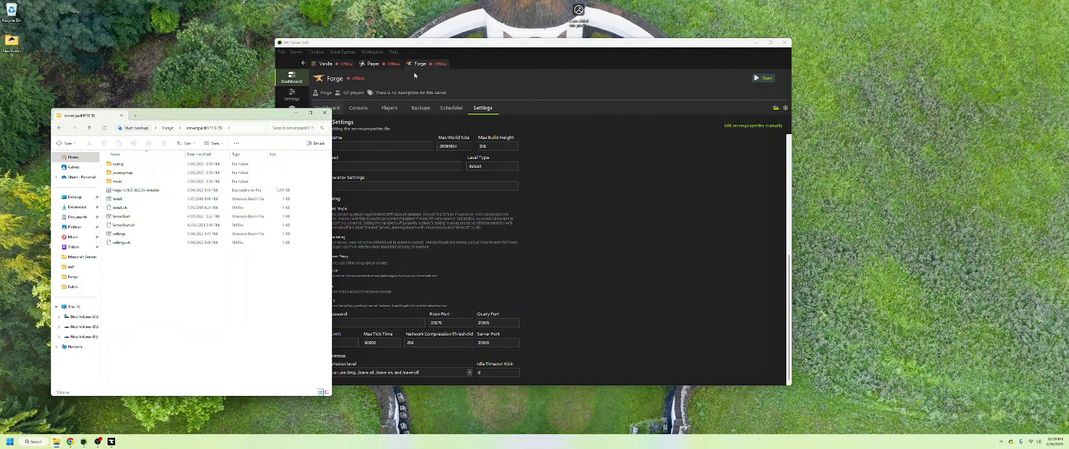
Move the MC Server Soft window clear of the folder window and start importing a server of type Forge
drag(408, 46, 503, 50)
click(376, 55)
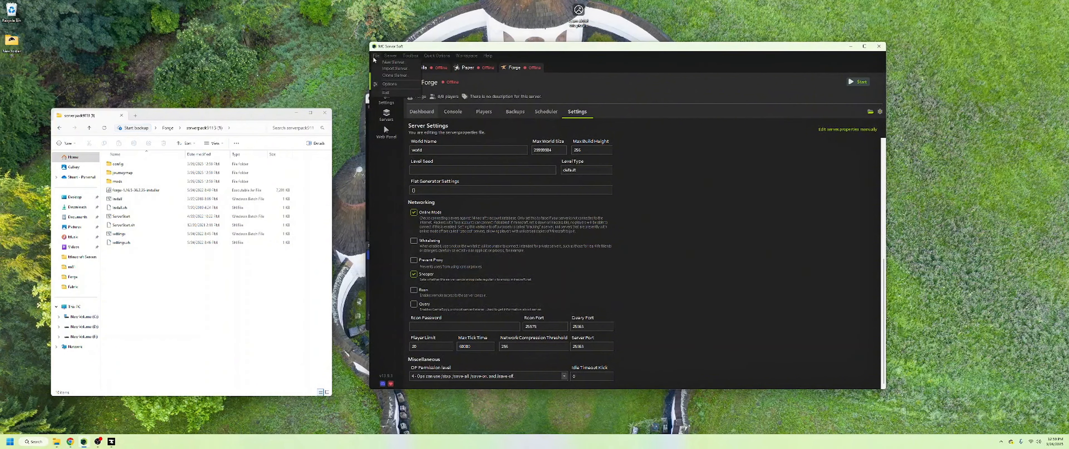
click(386, 68)
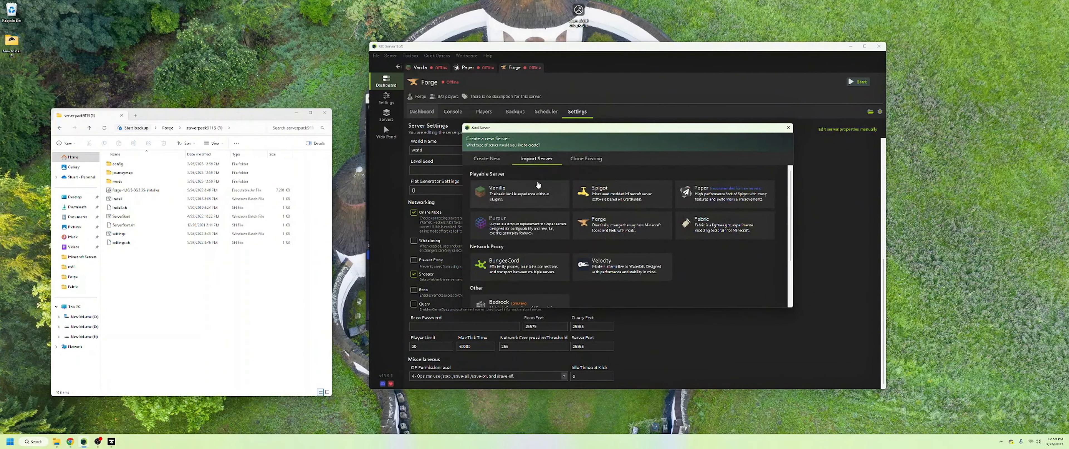
click(597, 226)
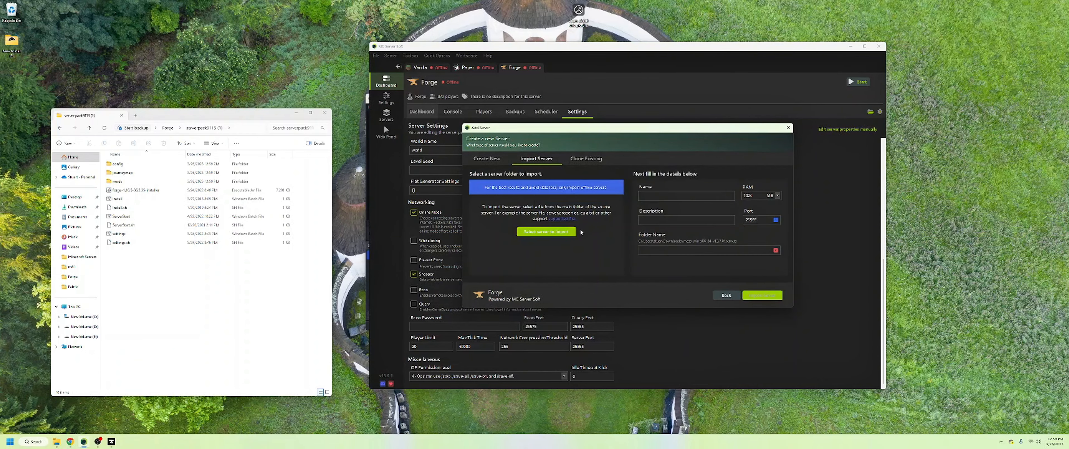
Choose the install batch file in the extracted serverpack9113 (1) folder as the source of the server import
click(557, 232)
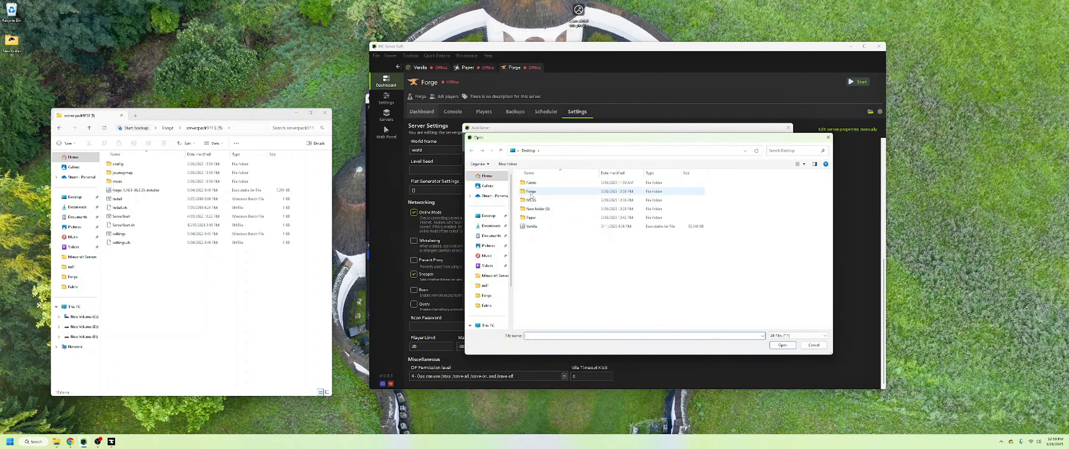
double_click(531, 192)
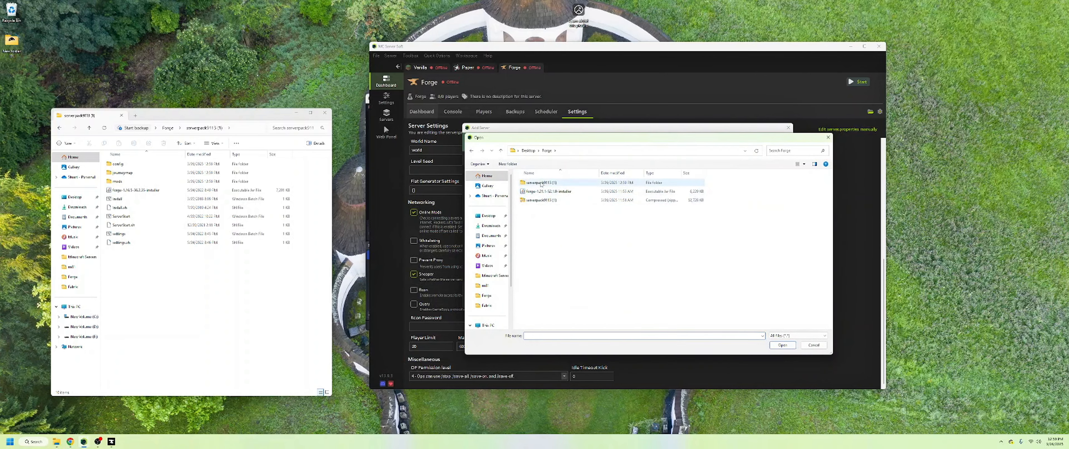
double_click(538, 183)
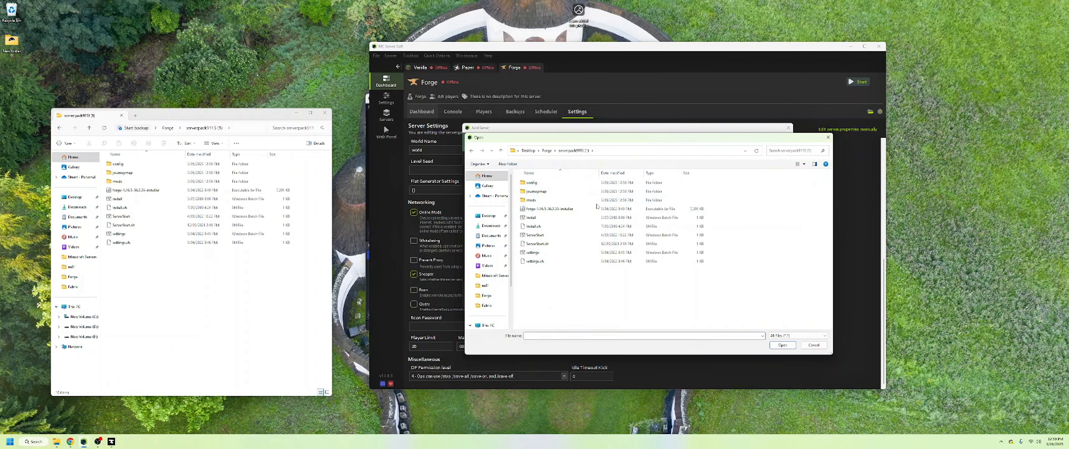
click(528, 220)
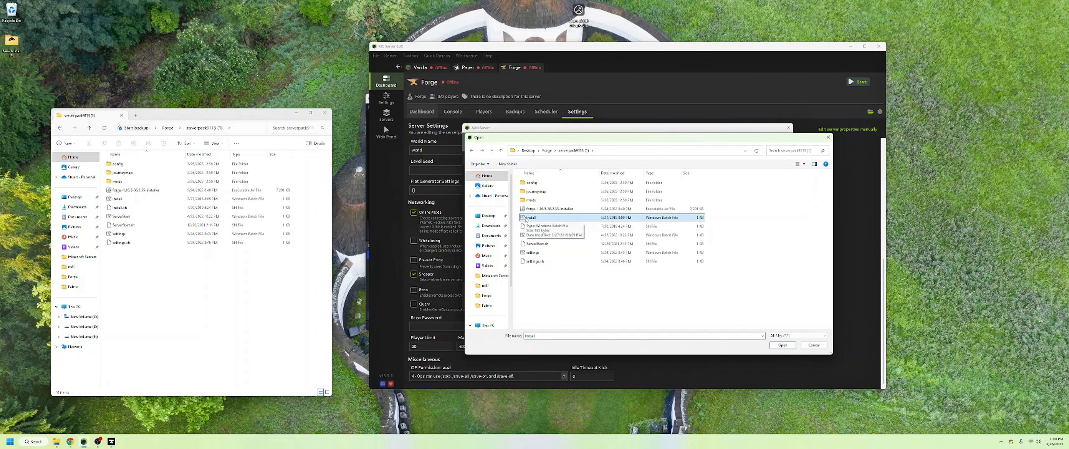
click(782, 344)
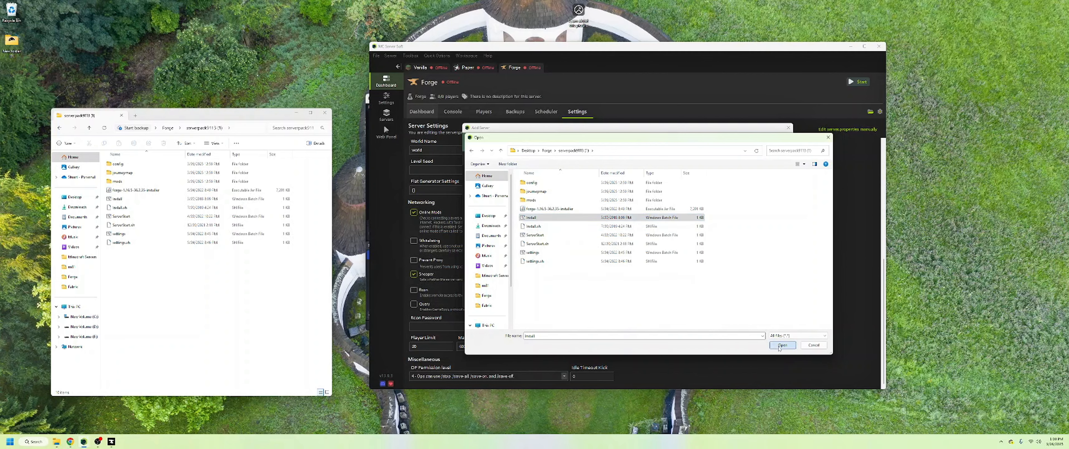
Name the imported server Pixelmon and switch its RAM allocation unit to GB
drag(666, 195, 634, 198)
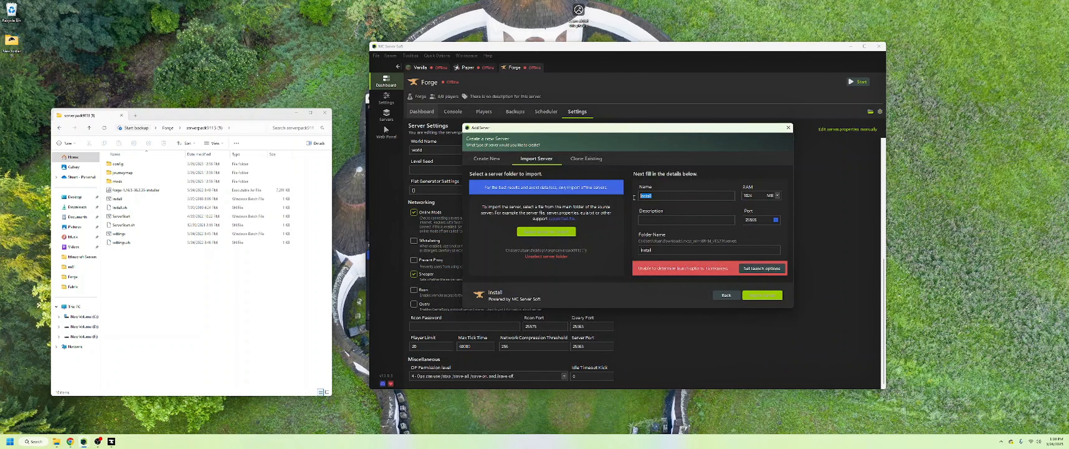
text(Pixelmon)
click(777, 196)
click(769, 205)
Set the launch options to use the source batch file install.bat and import the Pixelmon server
click(750, 269)
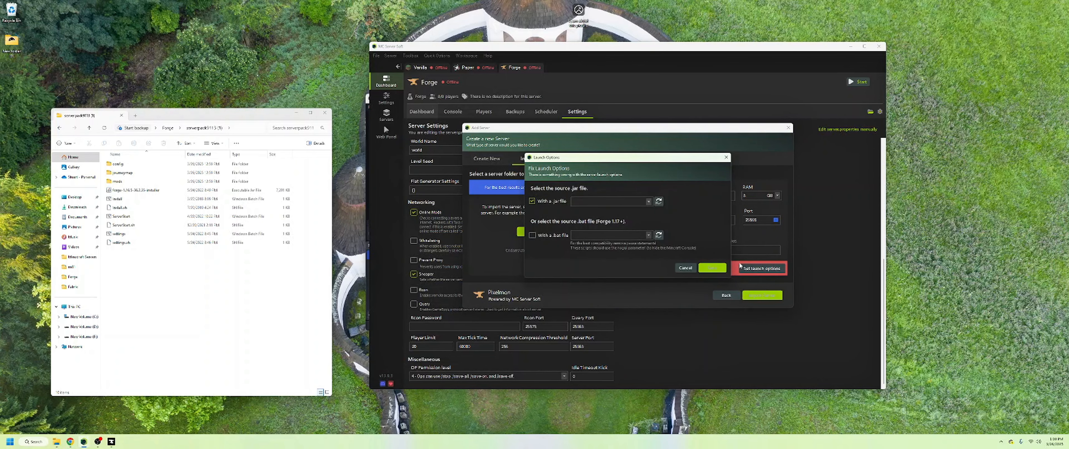
click(533, 235)
click(610, 243)
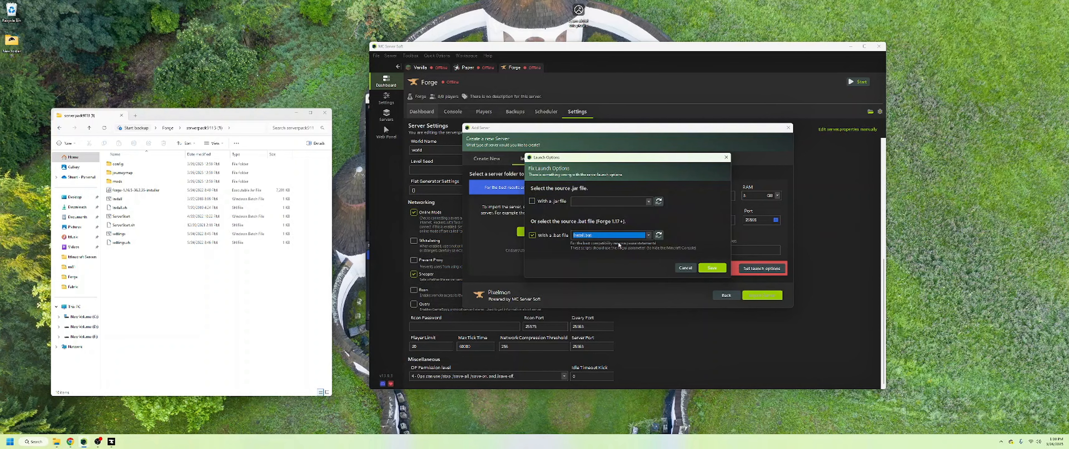
click(713, 269)
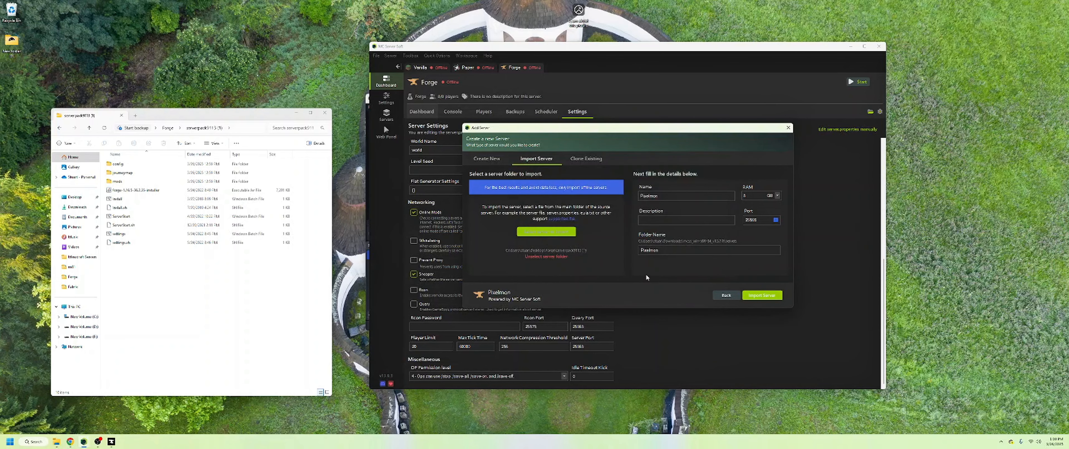
click(761, 295)
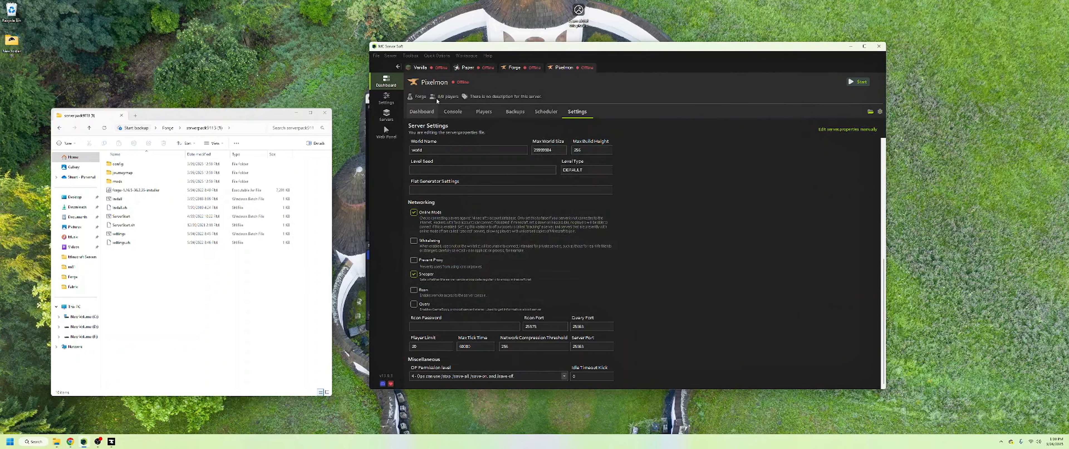
Start the Pixelmon server from its console view to run the Forge installation
click(432, 111)
click(447, 112)
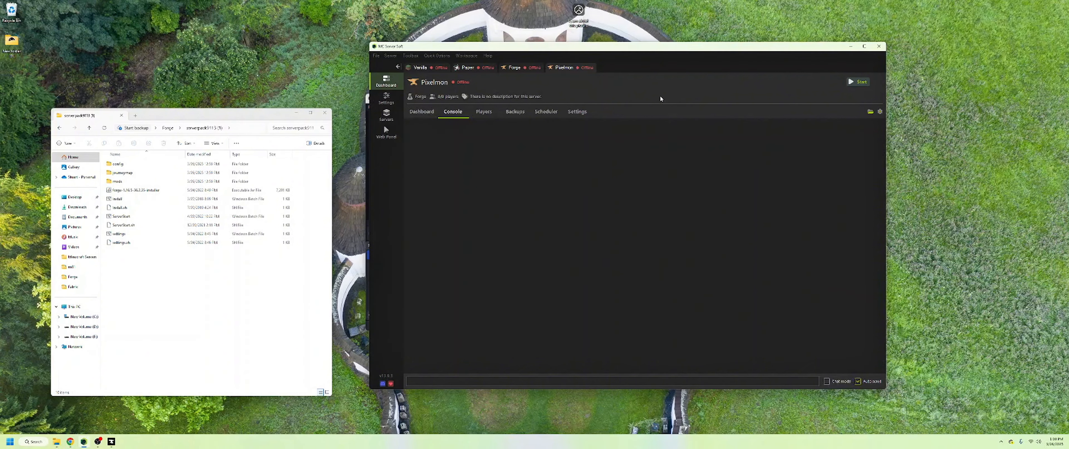
click(855, 85)
Change the Pixelmon server's launch batch file to ServerStart.bat, validate it, save the proposed version, and start the server
click(880, 112)
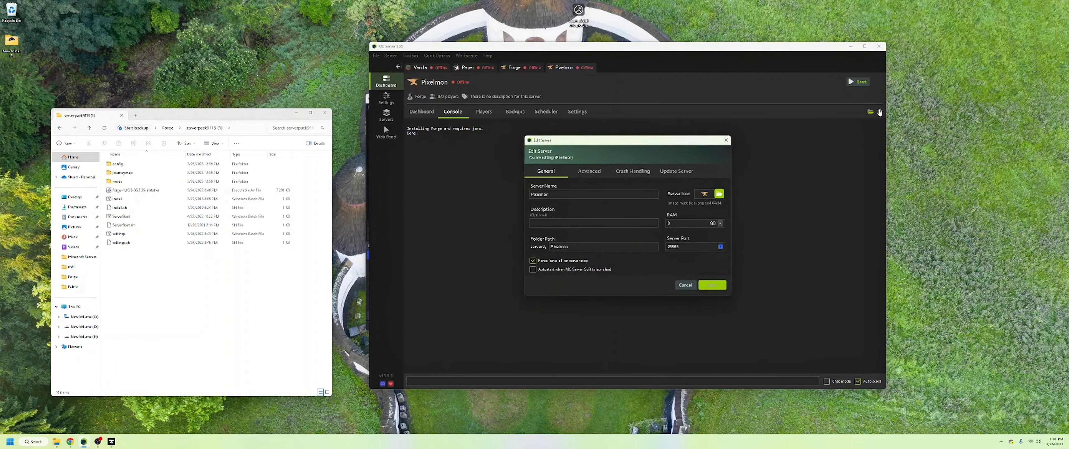
click(589, 171)
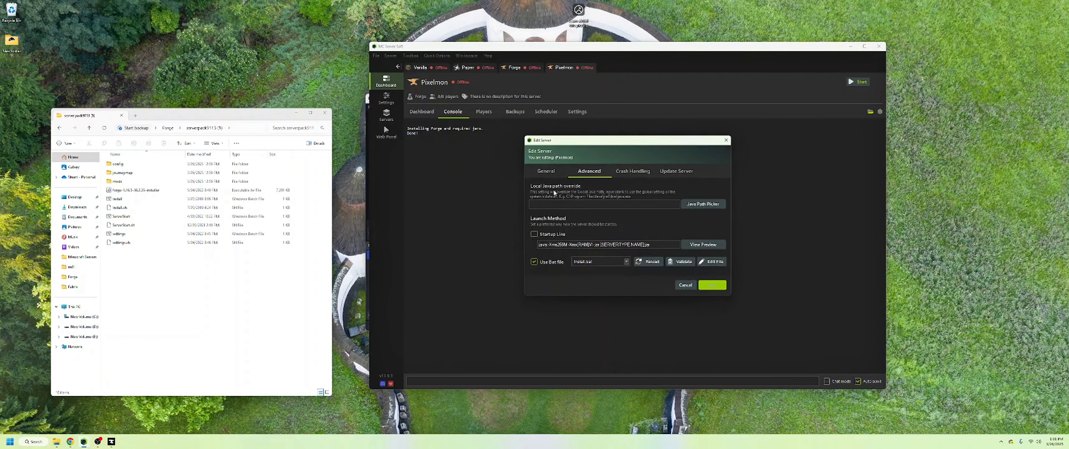
click(597, 261)
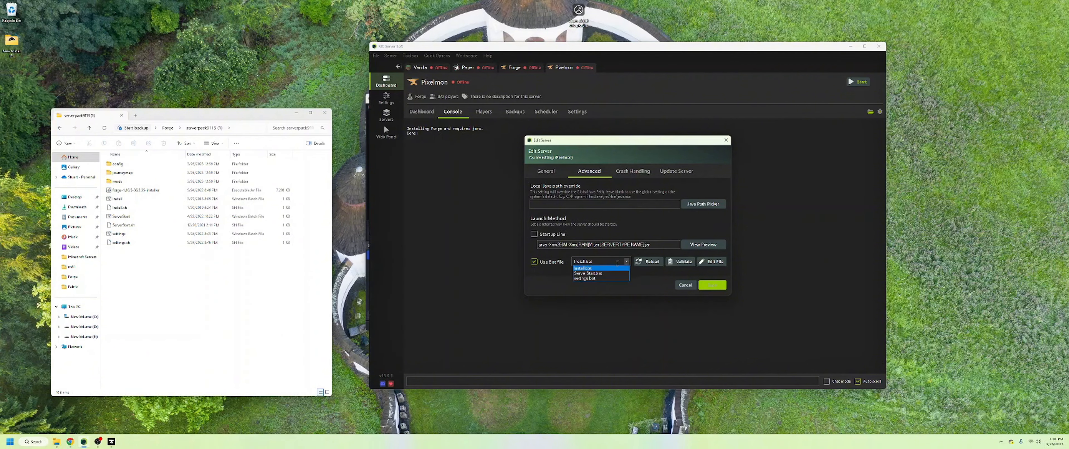
click(591, 273)
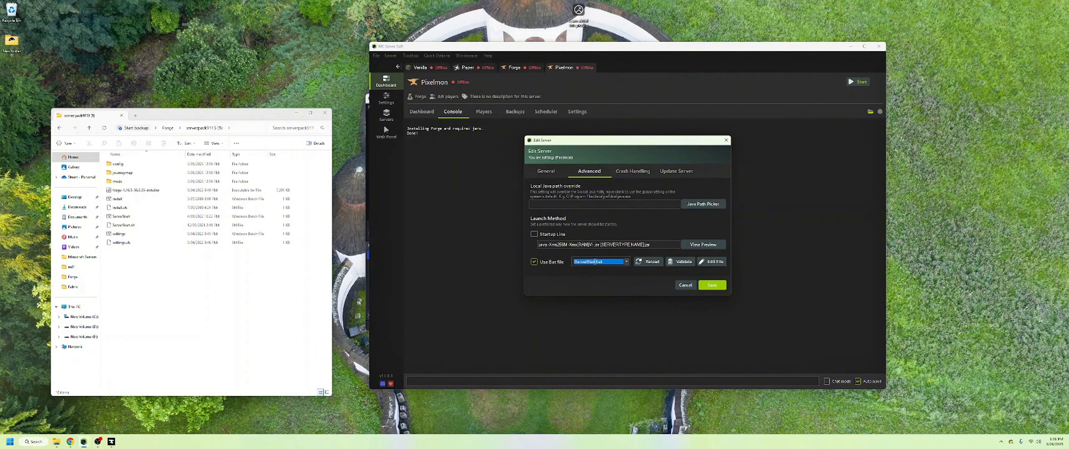
click(680, 261)
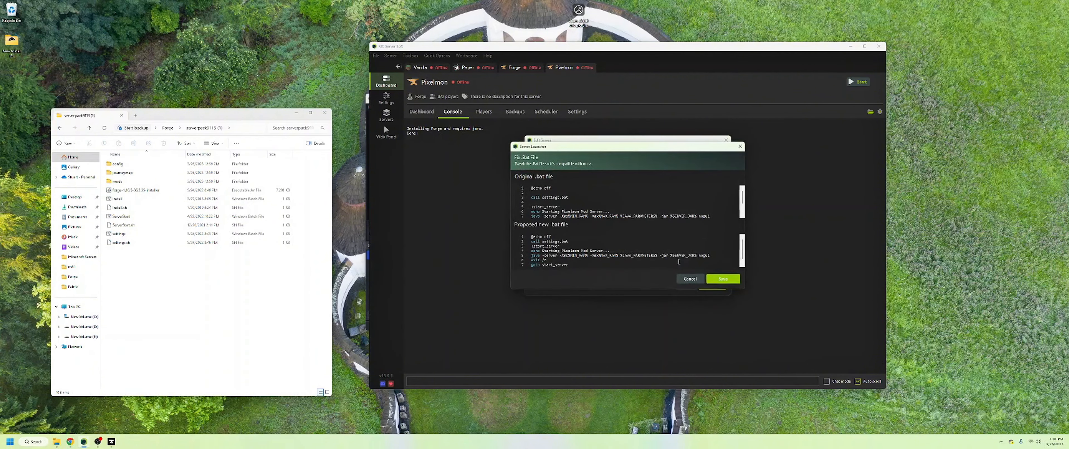
click(722, 278)
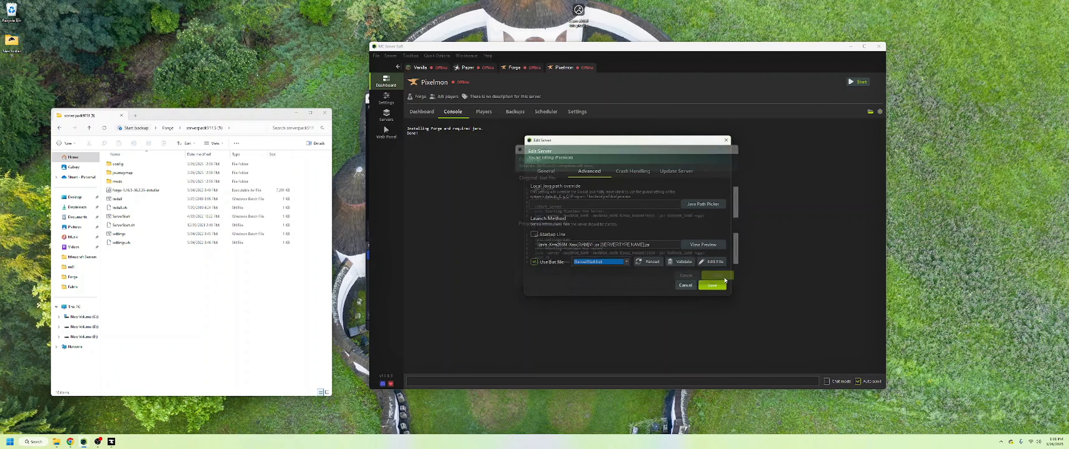
click(711, 284)
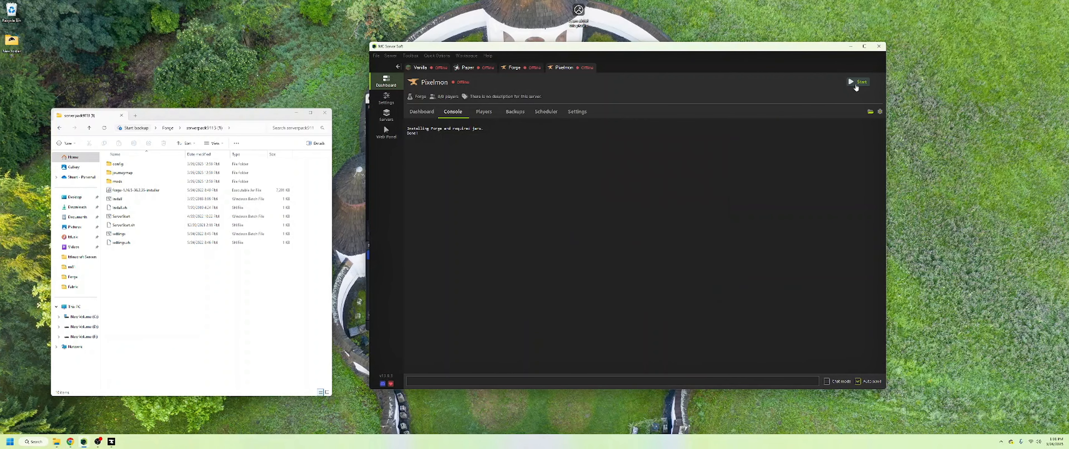
click(853, 83)
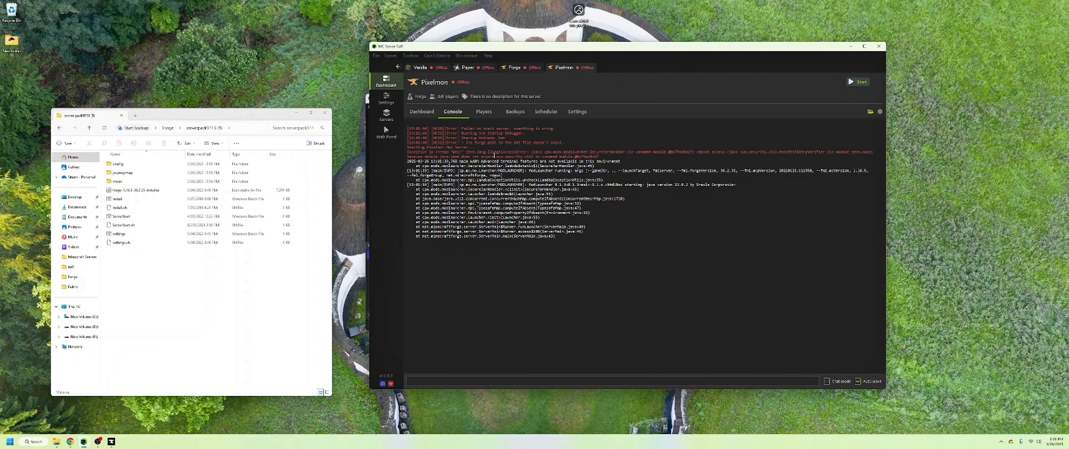
Set the Pixelmon server's local Java path override to the jdk-17 installation and save the proposed batch file
click(880, 111)
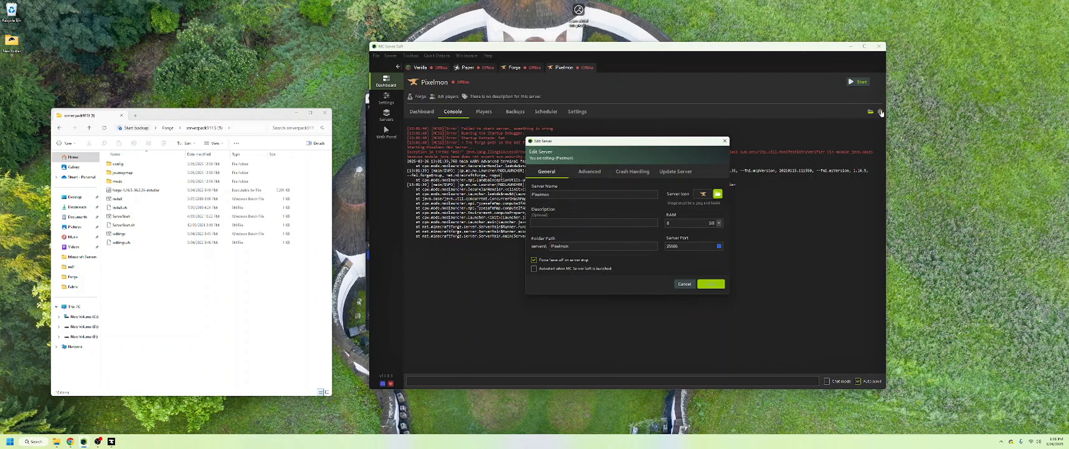
click(585, 174)
click(705, 204)
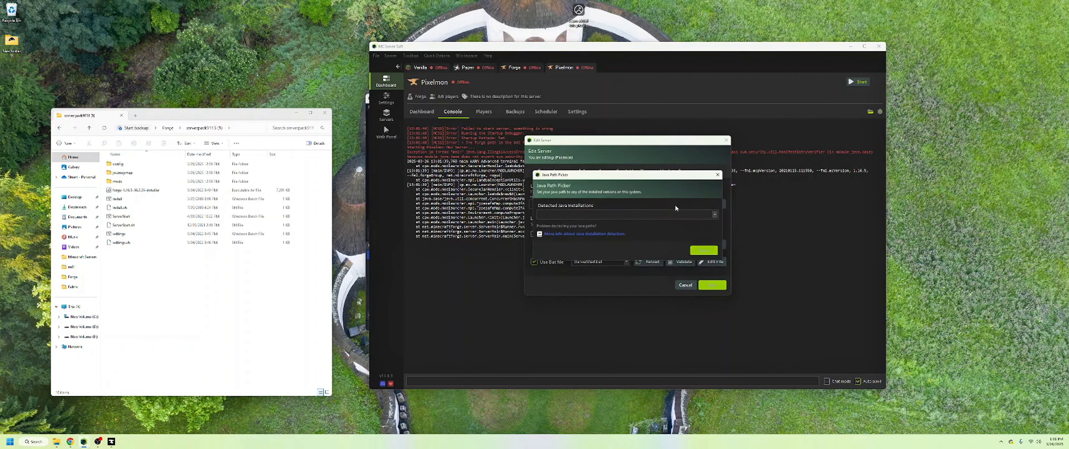
click(644, 213)
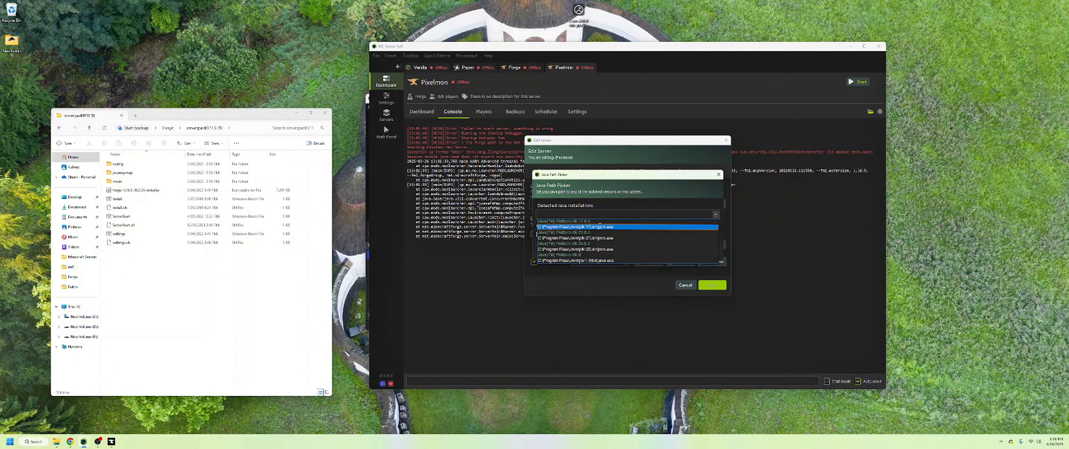
click(598, 227)
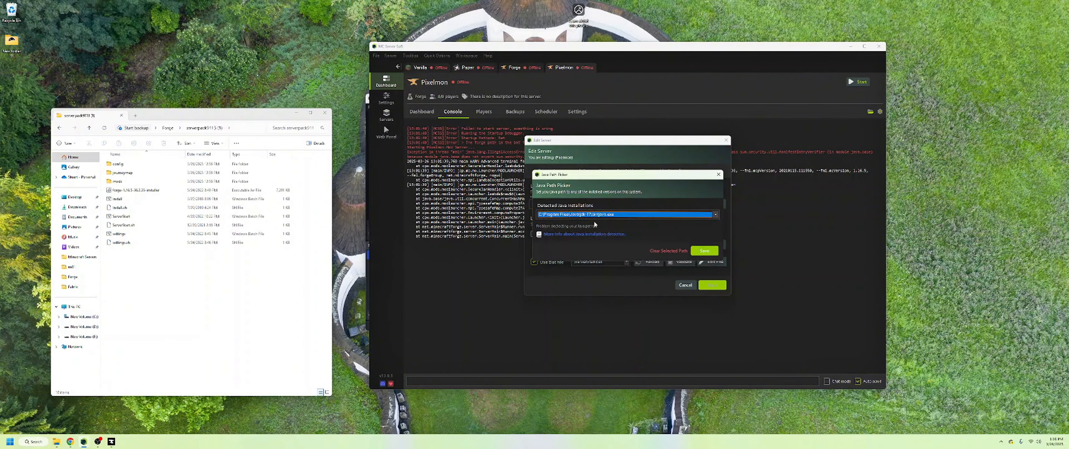
click(706, 254)
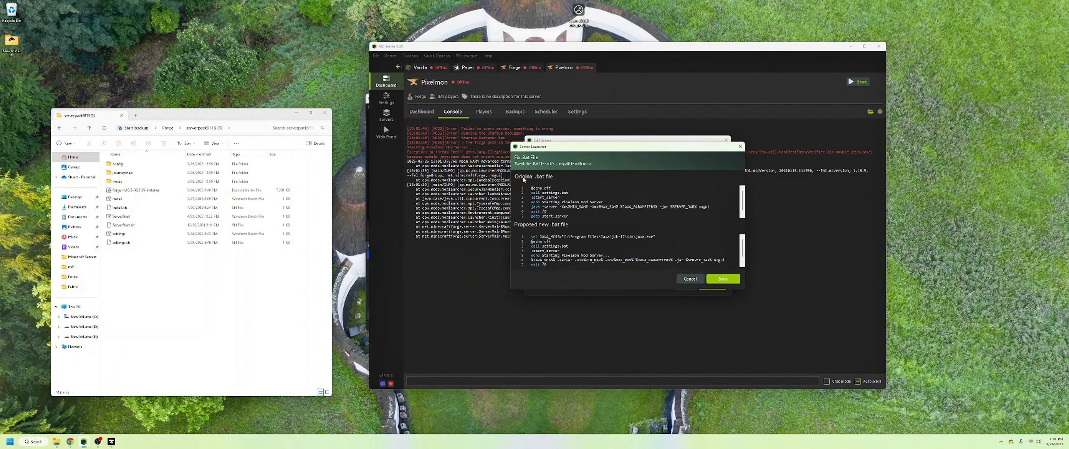
click(722, 278)
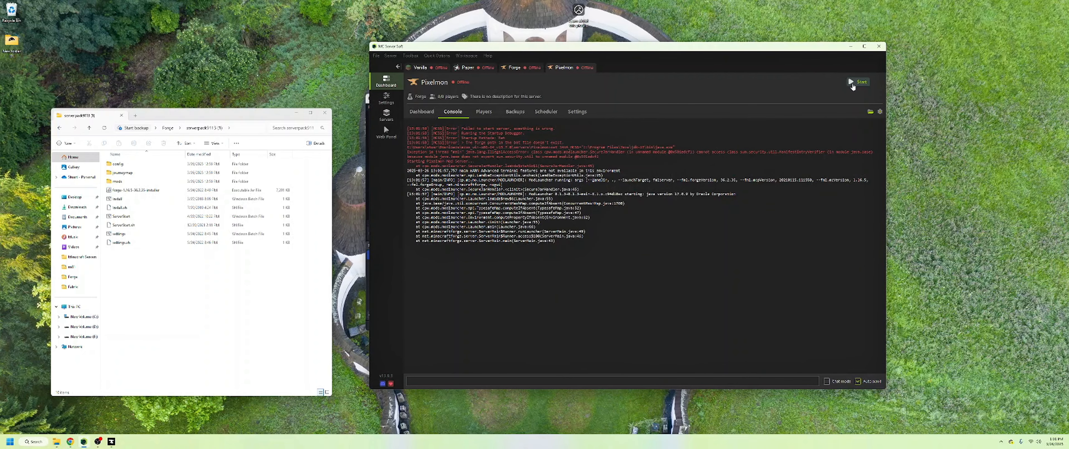
Switch the Java path override to the jre-1.8 installation, save the proposed batch file, and start the Pixelmon server
click(879, 111)
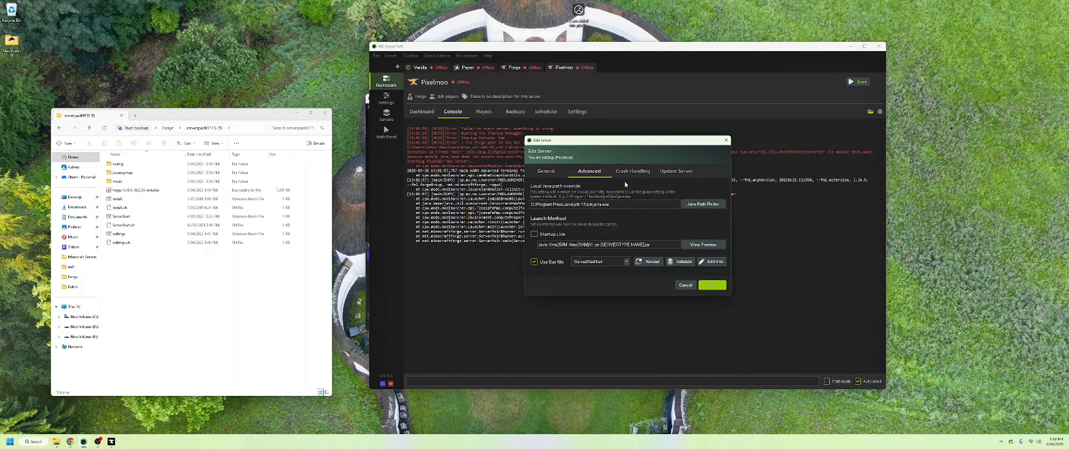
click(703, 203)
click(601, 214)
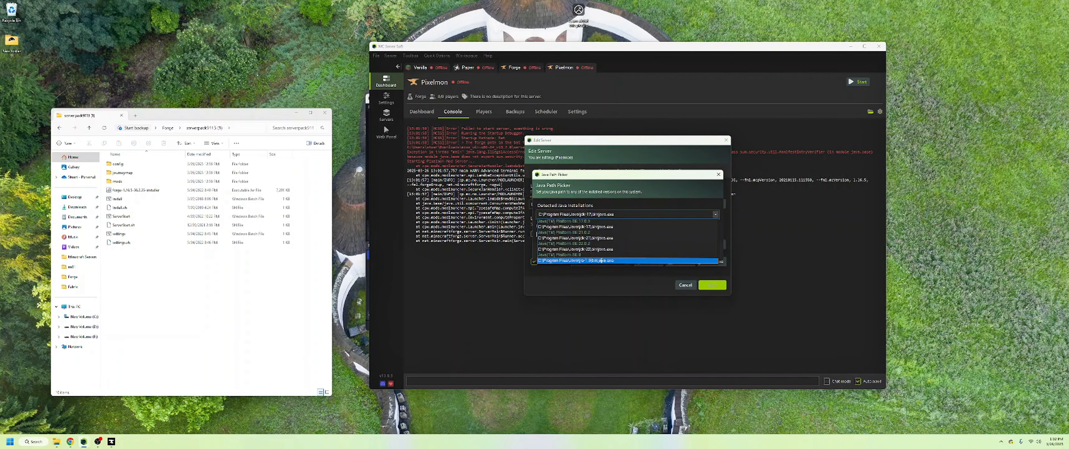
click(601, 261)
click(705, 251)
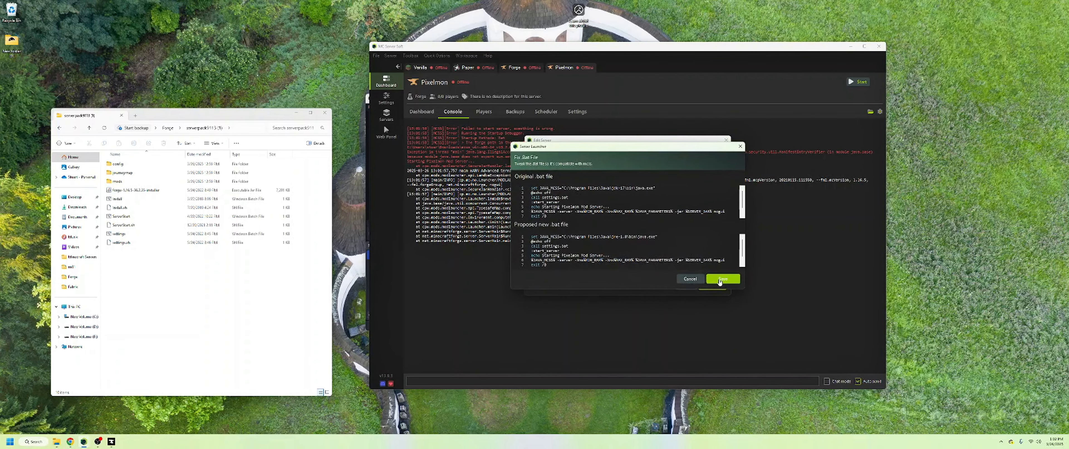
click(720, 282)
click(720, 286)
click(858, 82)
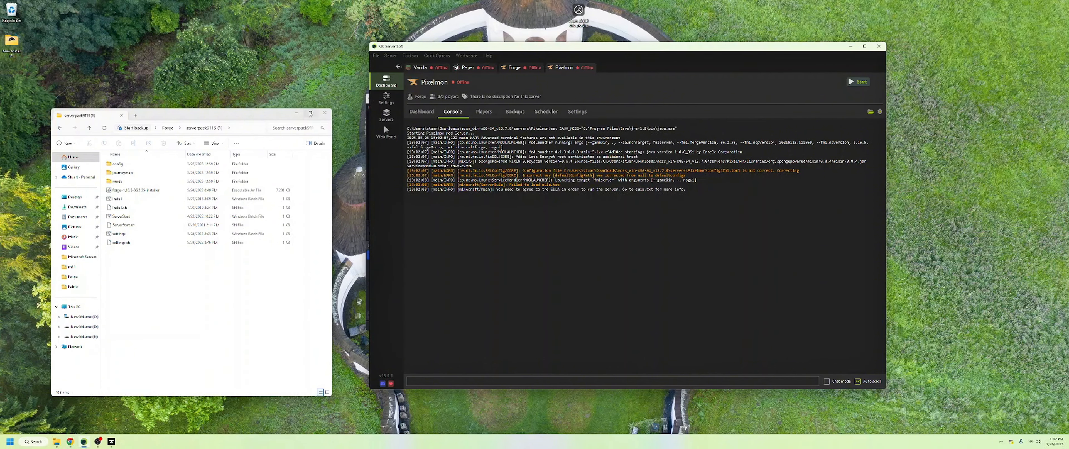
Close the extracted modpack folder and open the eula text file from the Pixelmon server's own folder
click(324, 112)
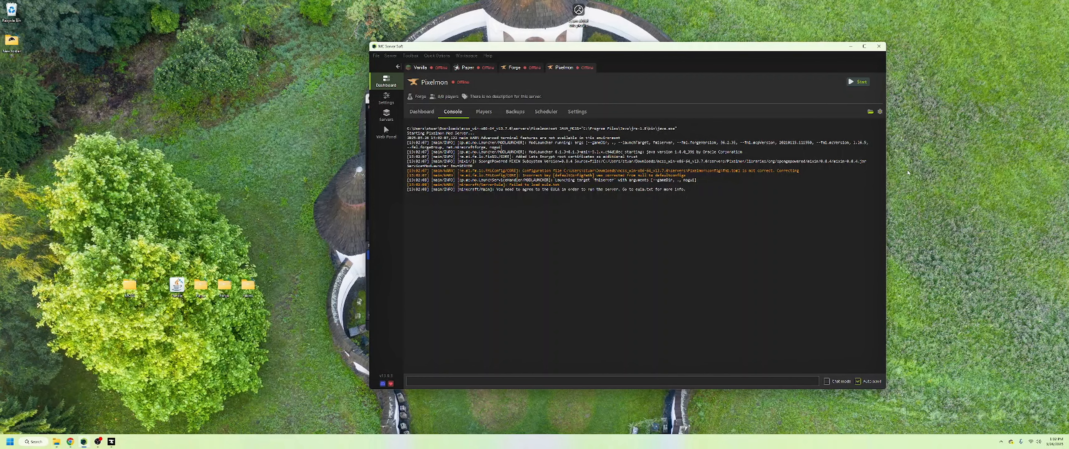
click(870, 113)
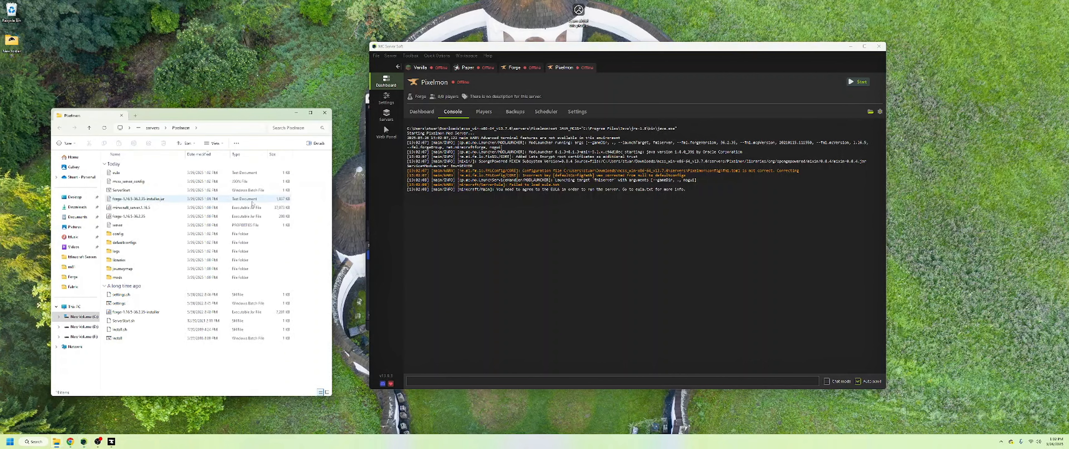
click(116, 172)
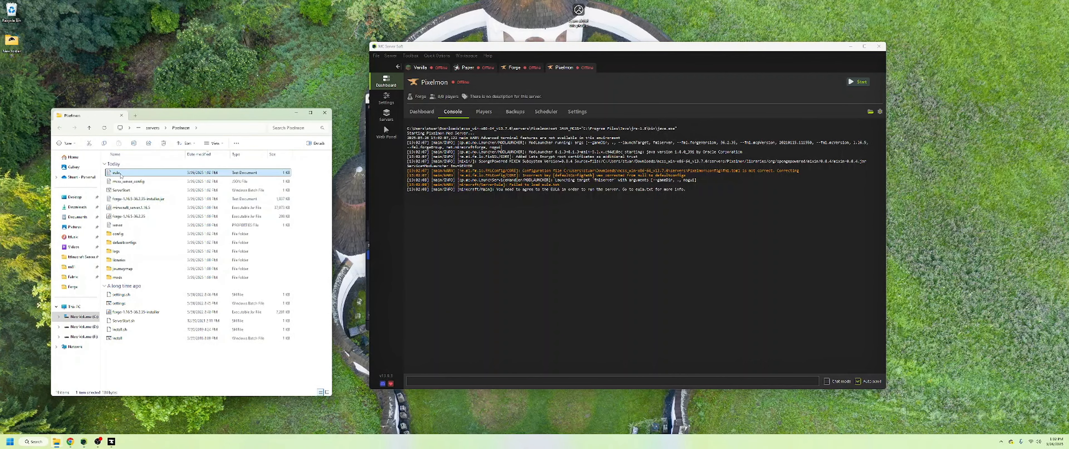
double_click(120, 174)
Set eula to true, save and close the file, and start the Pixelmon server again
double_click(245, 131)
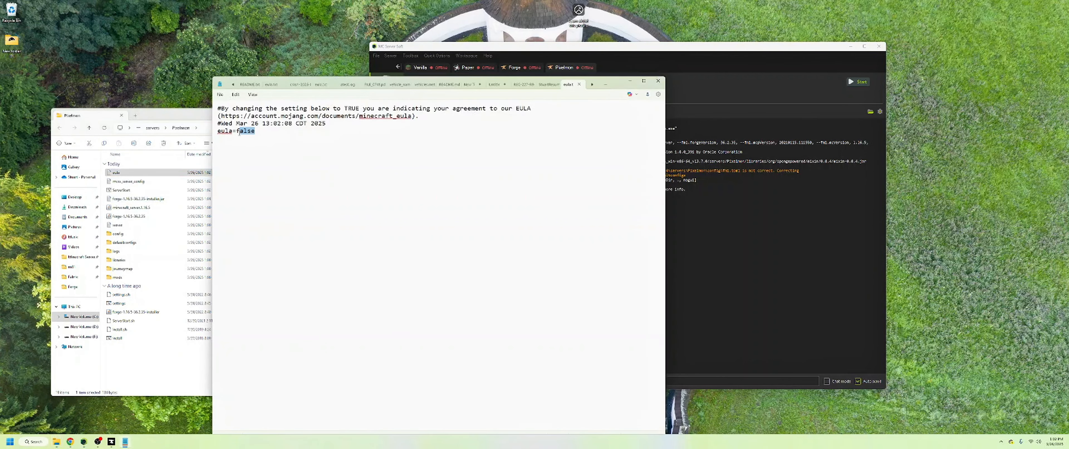
text(true)
click(220, 95)
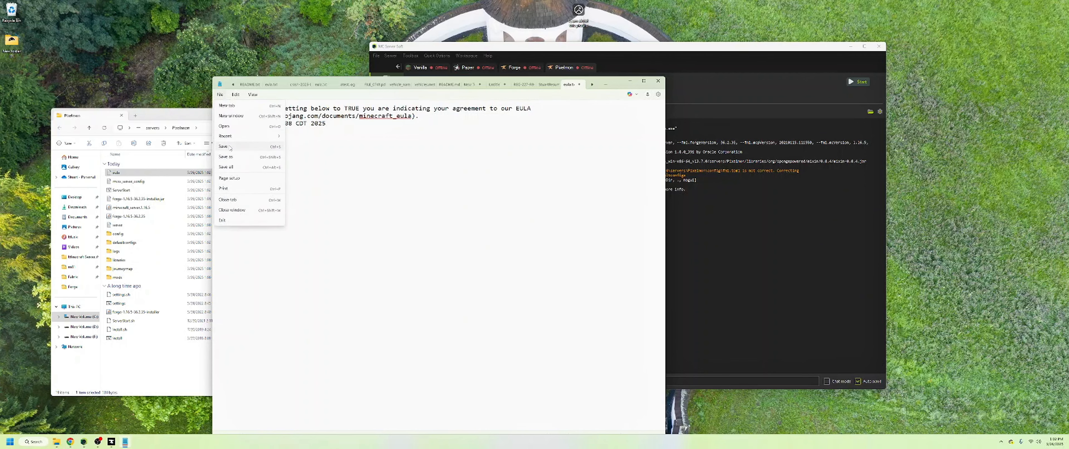
click(232, 146)
click(658, 82)
click(857, 83)
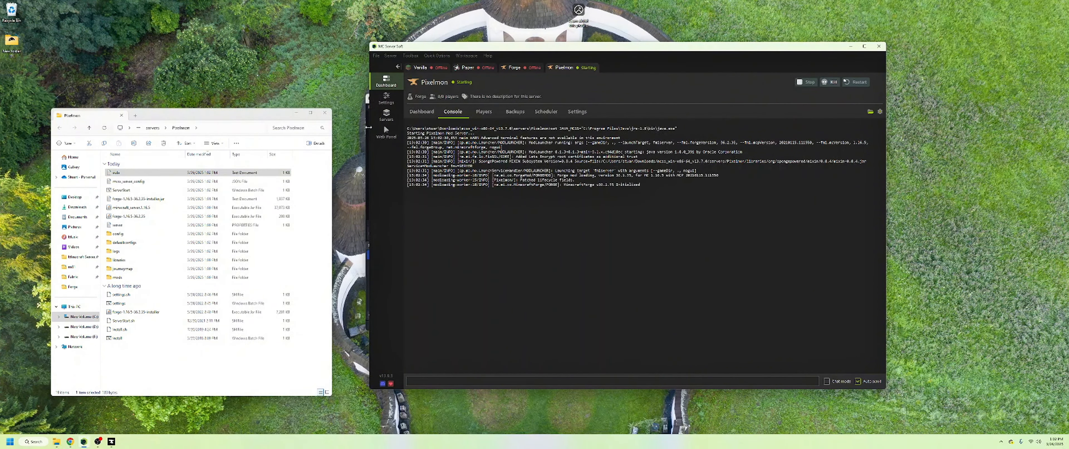
click(325, 113)
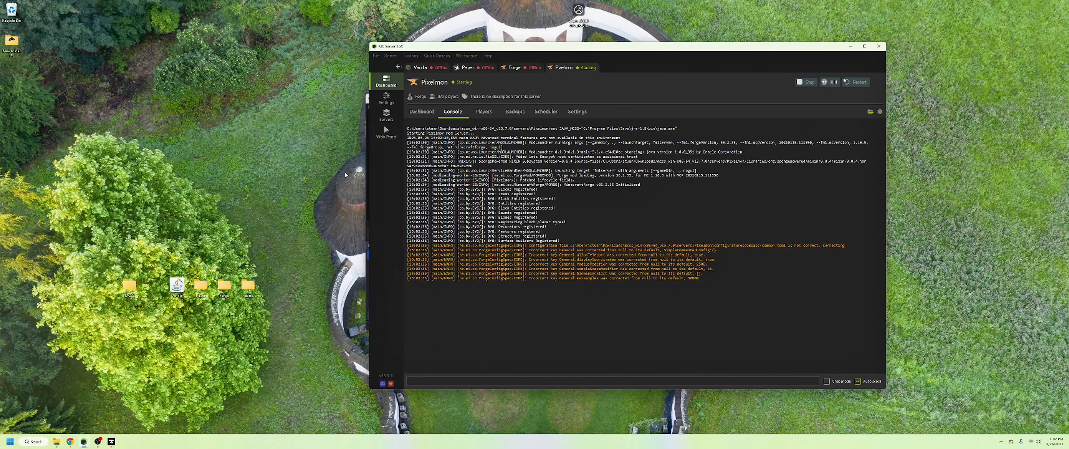
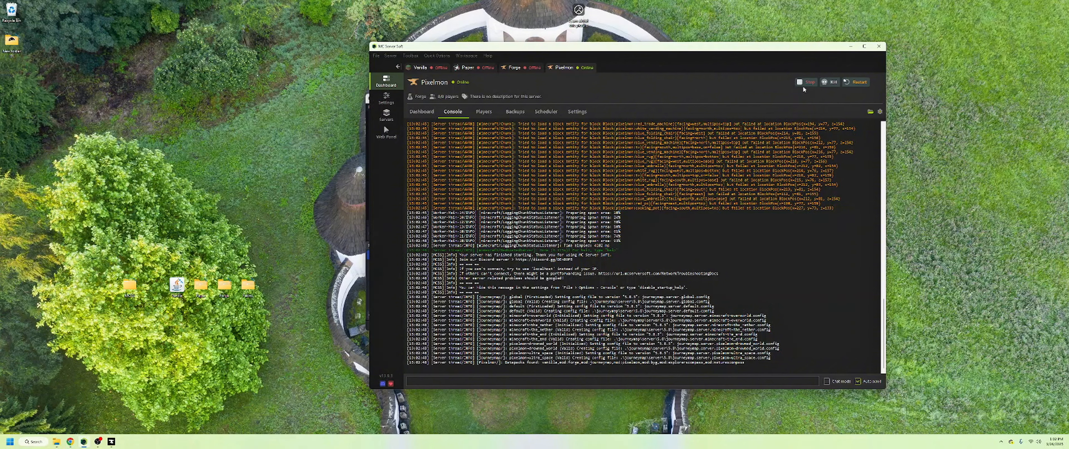
Review the Pixelmon server's settings, including the gameplay, world and networking options
click(577, 115)
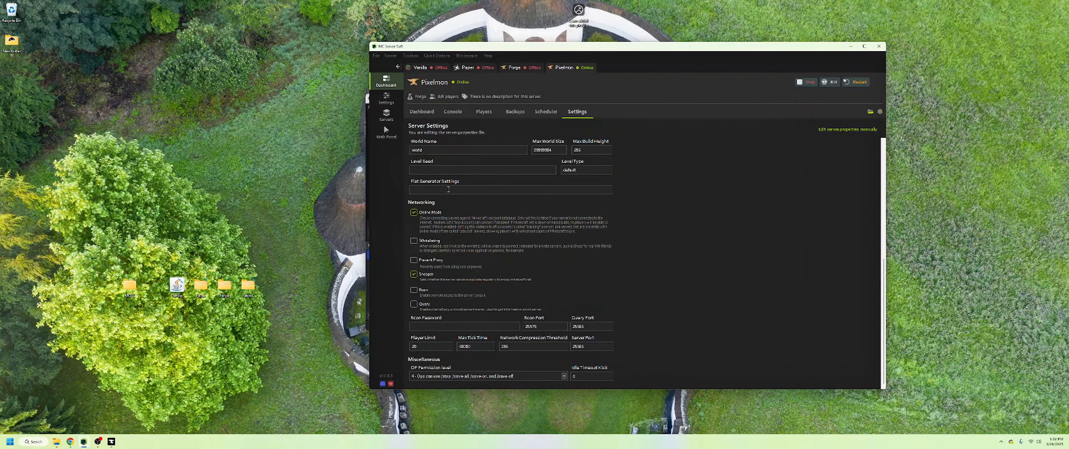
scroll(750, 260, up, 5)
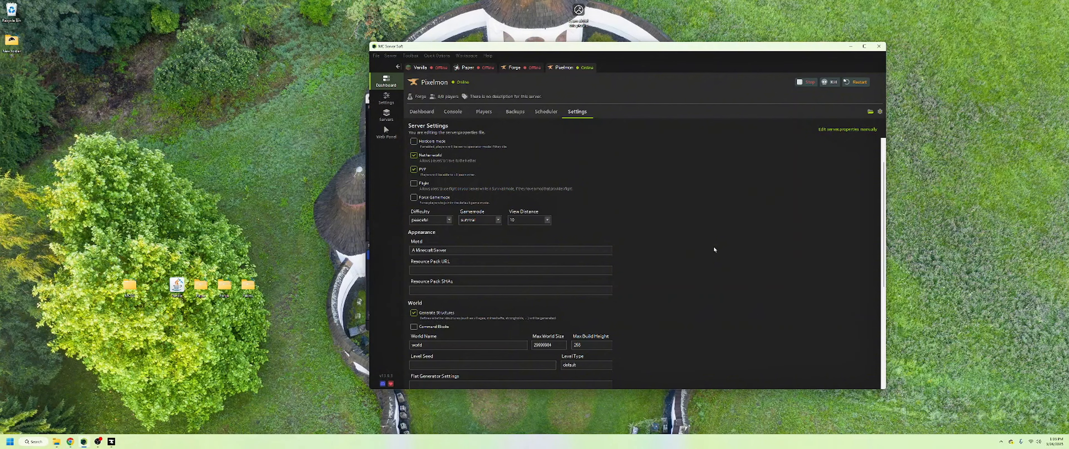
scroll(712, 246, down, 5)
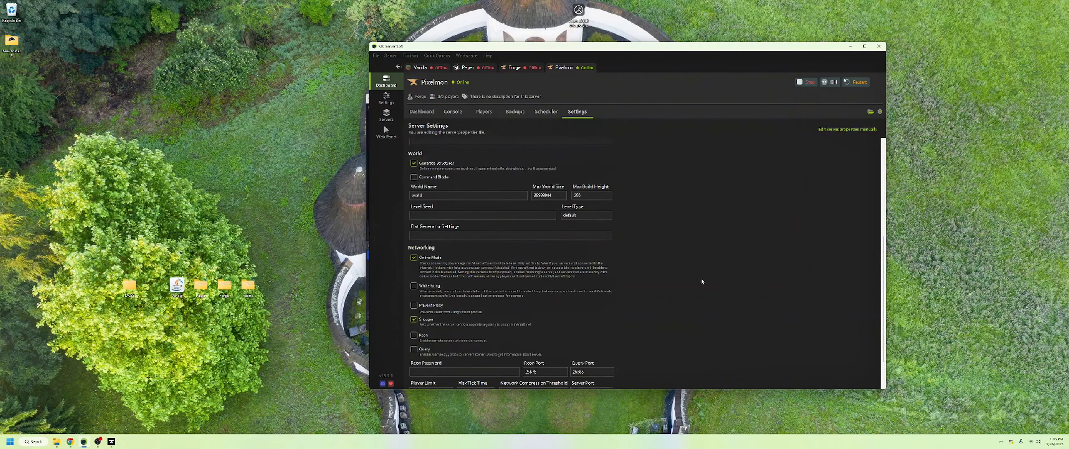
Examine the view distance choices in the Pixelmon server's gameplay settings
scroll(679, 258, up, 3)
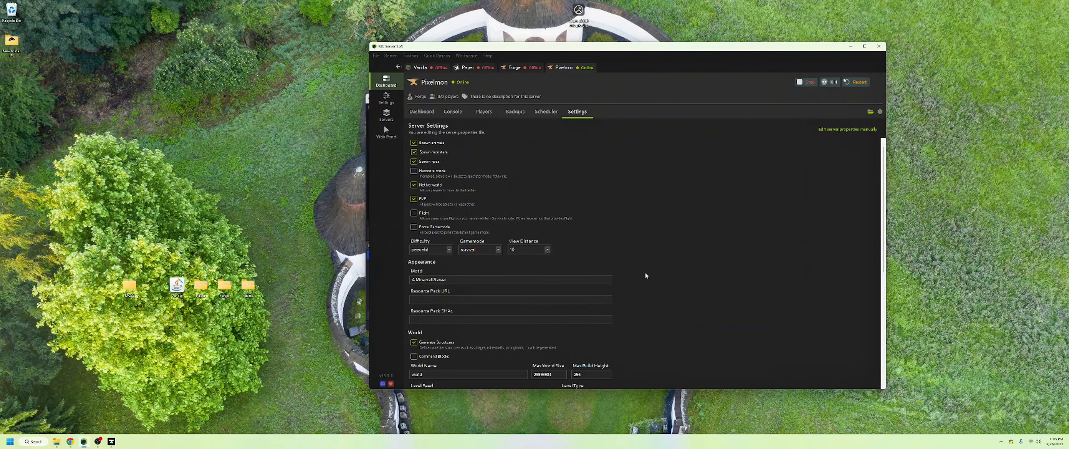
scroll(477, 261, up, 4)
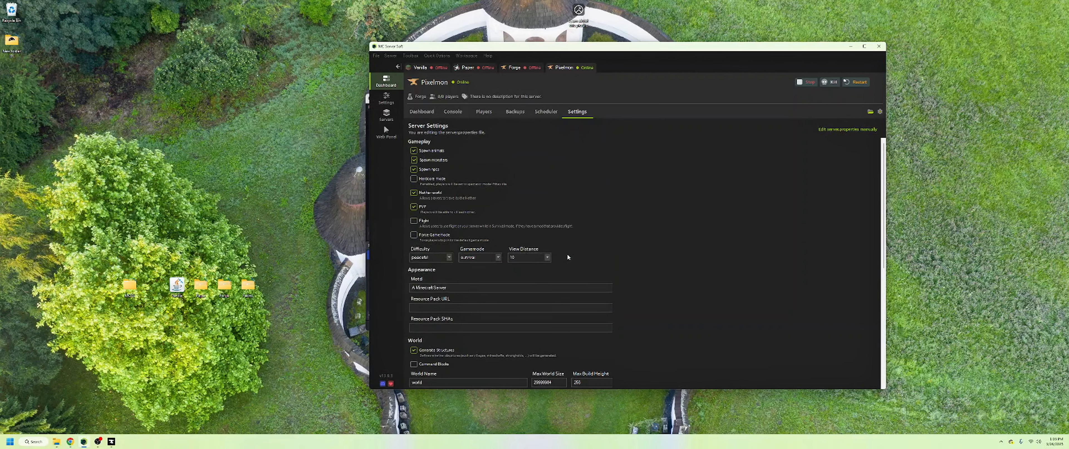
click(546, 257)
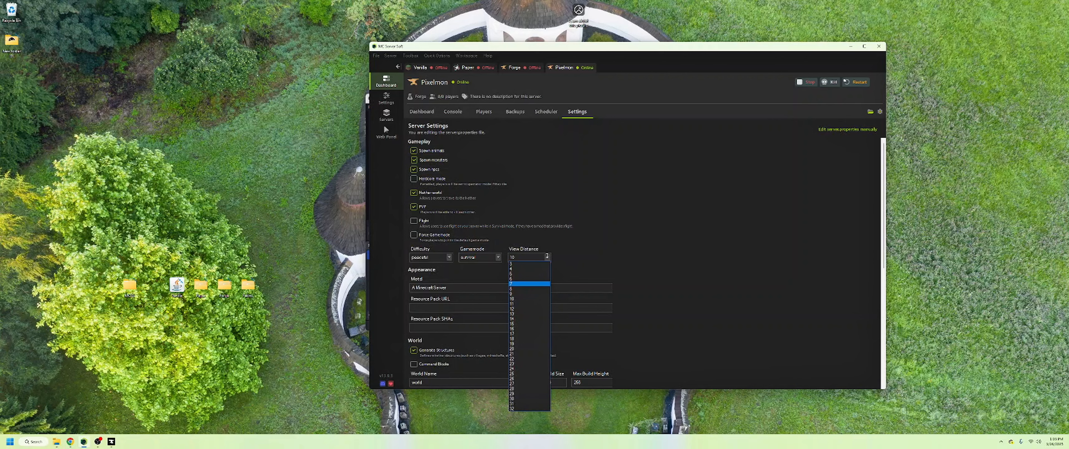
click(547, 256)
click(547, 257)
click(547, 257)
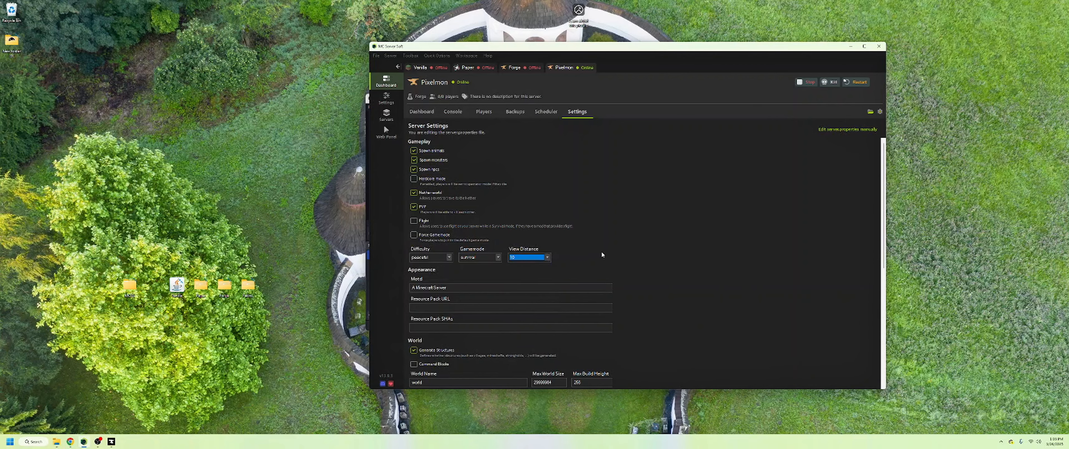
Look through the Pixelmon server's general, advanced, crash handling and update options, and close the server editor
click(879, 111)
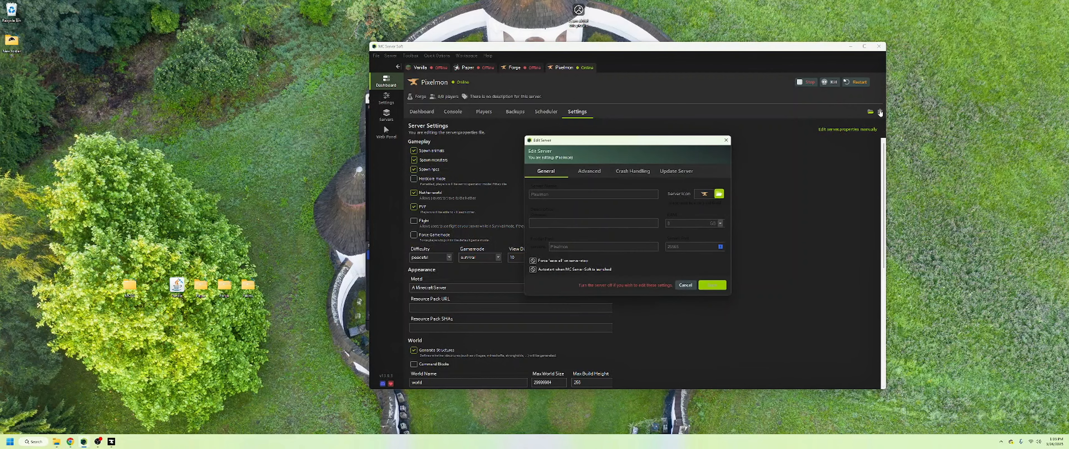
click(594, 172)
click(636, 172)
click(682, 173)
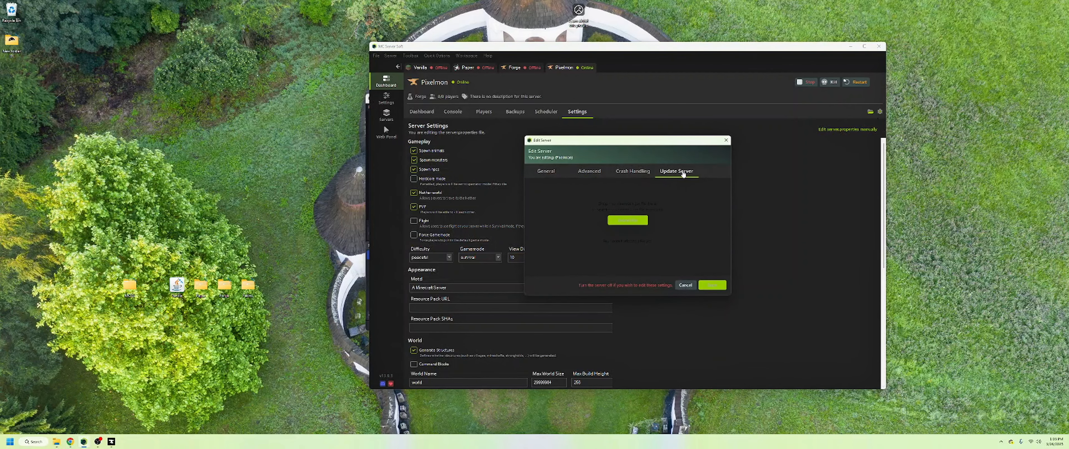
click(726, 141)
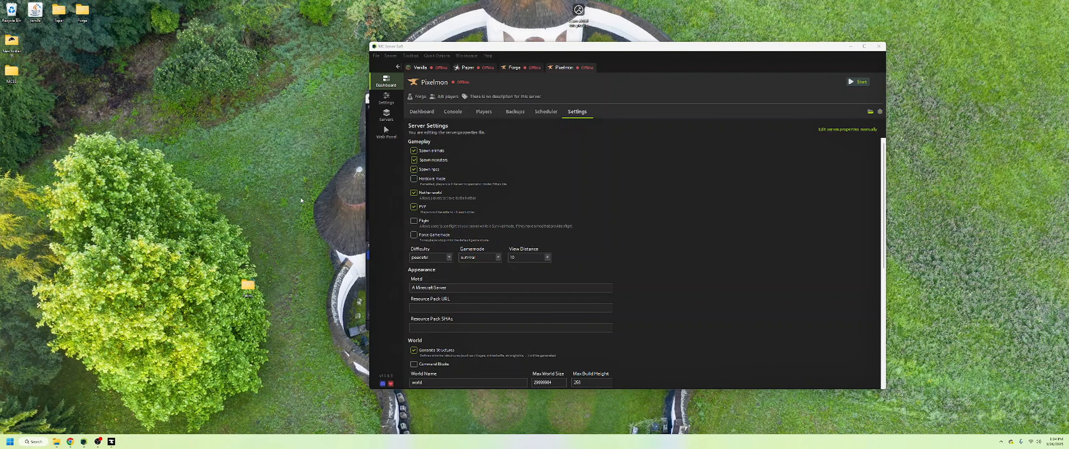
drag(284, 171, 246, 203)
drag(271, 152, 229, 179)
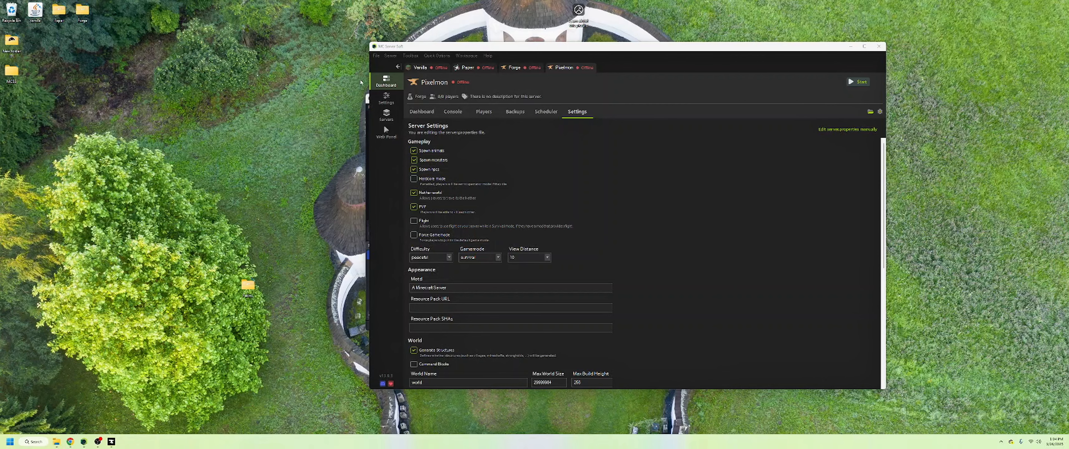
Begin creating a new server of the Fabric type
click(376, 56)
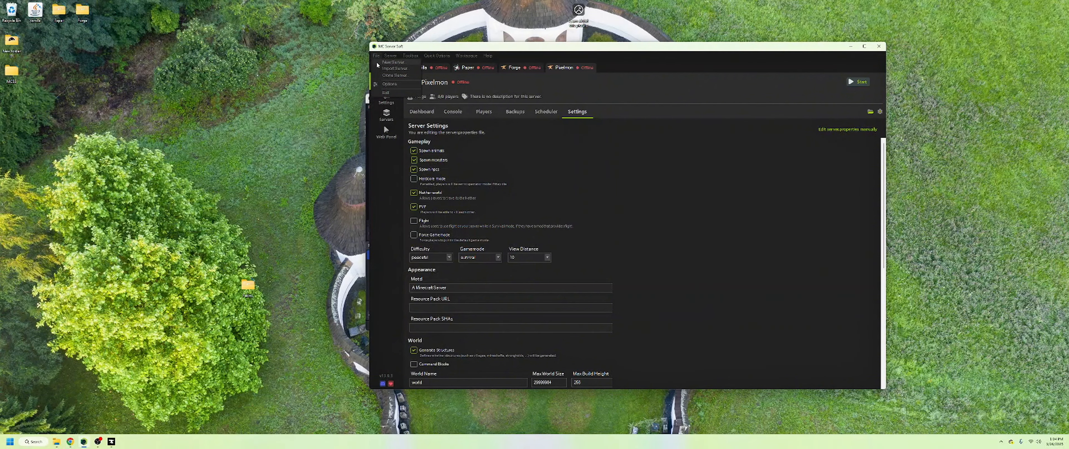
click(384, 62)
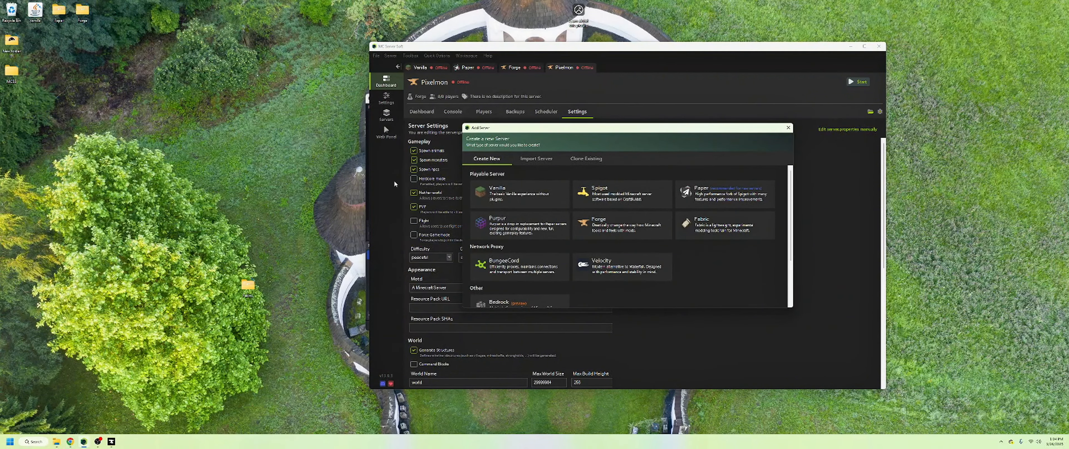
click(705, 222)
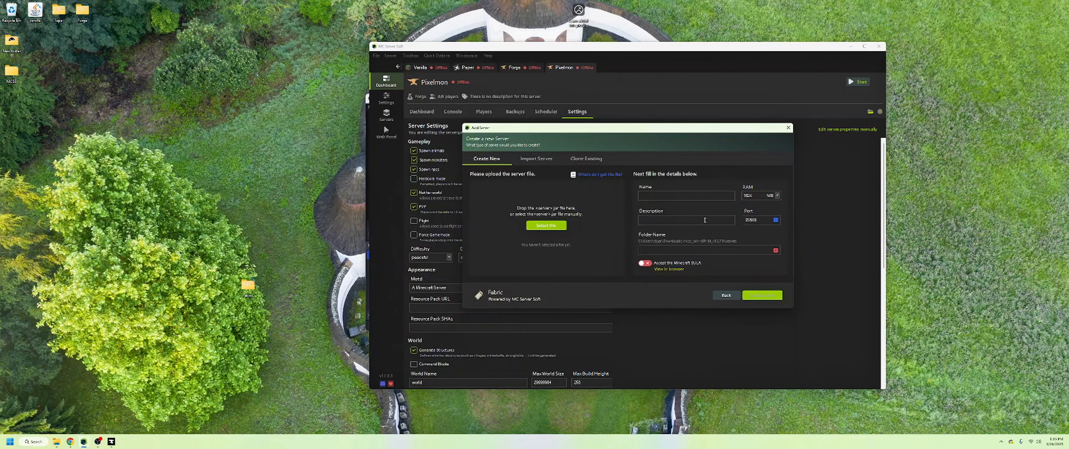
Open the Fabric Launcher download page from the server file sources listed in the MC Server Soft documentation
click(600, 174)
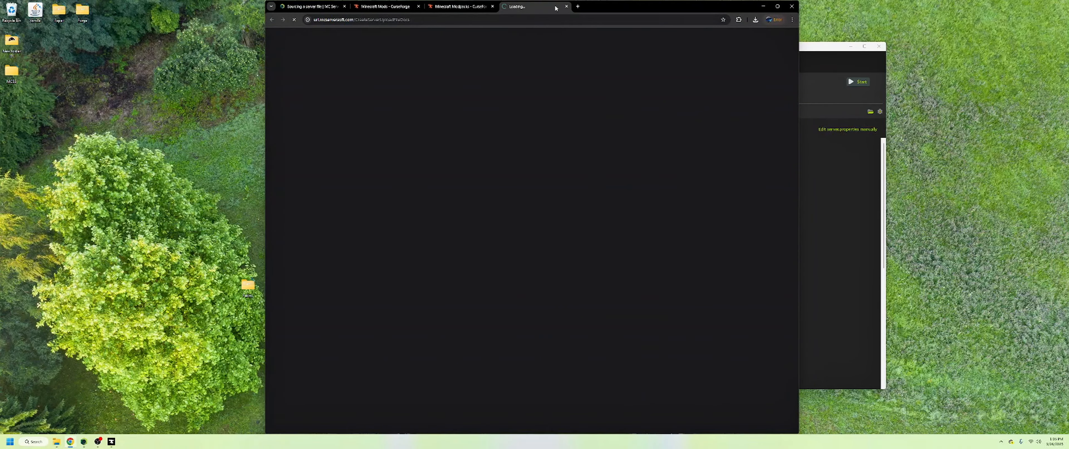
click(567, 6)
click(311, 6)
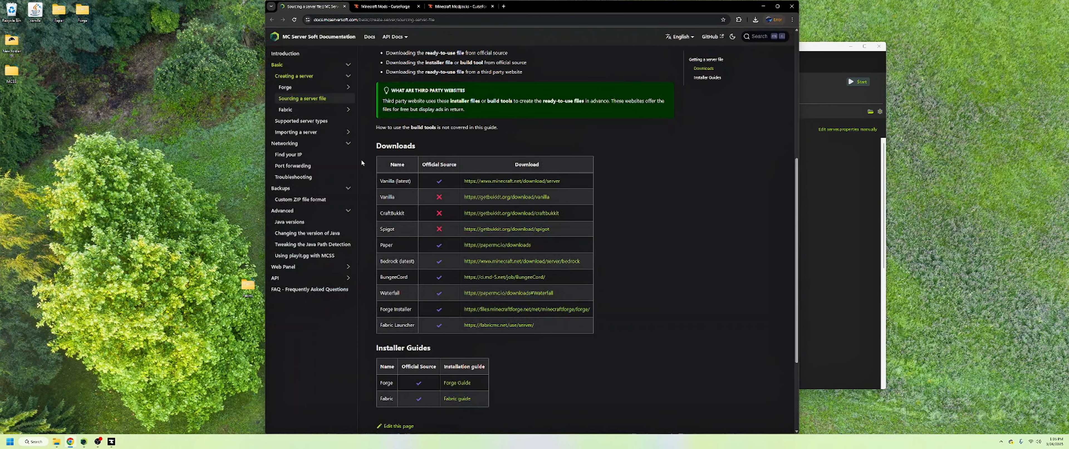
scroll(374, 162, up, 10)
scroll(469, 170, down, 10)
scroll(469, 170, down, 1)
click(496, 294)
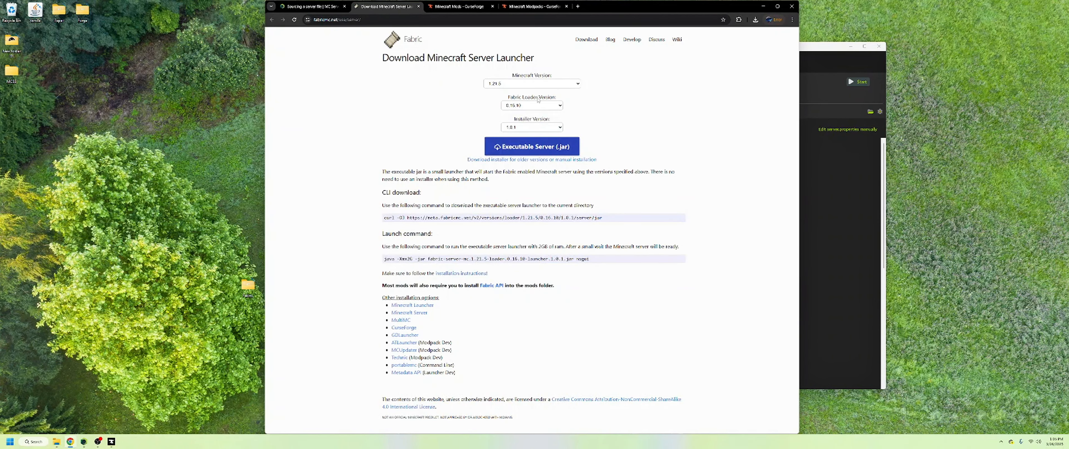
Select Minecraft version 1.21.1 for the Fabric server launcher, then close that page and minimise the browser
click(564, 84)
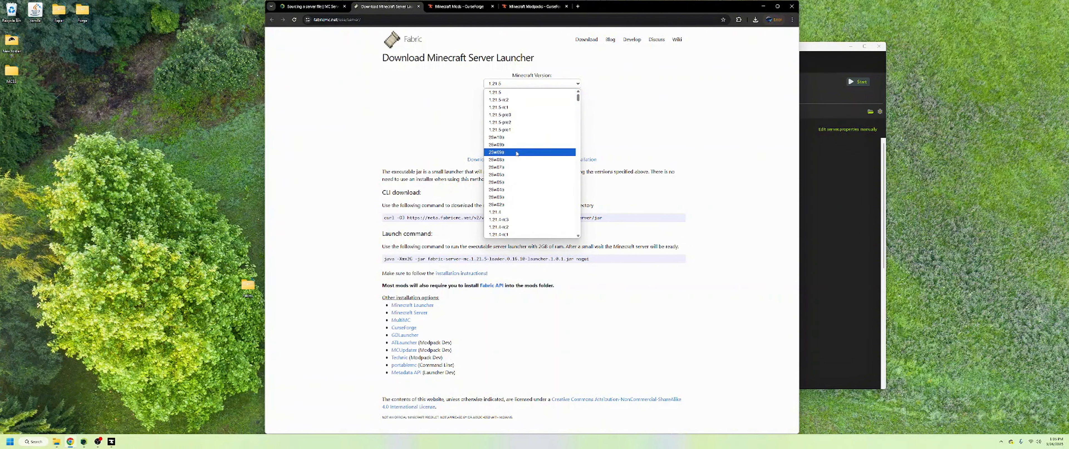
scroll(519, 151, down, 3)
scroll(511, 213, down, 3)
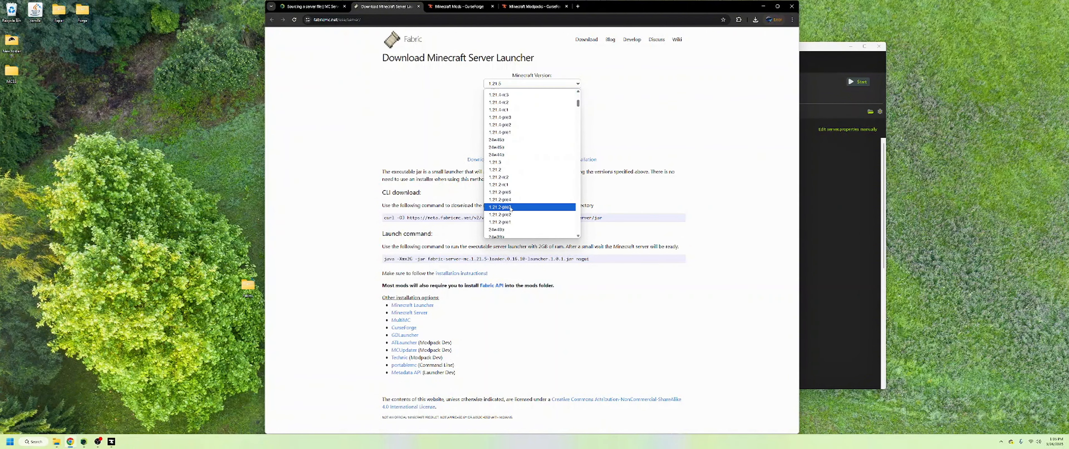
scroll(512, 224, down, 3)
click(507, 226)
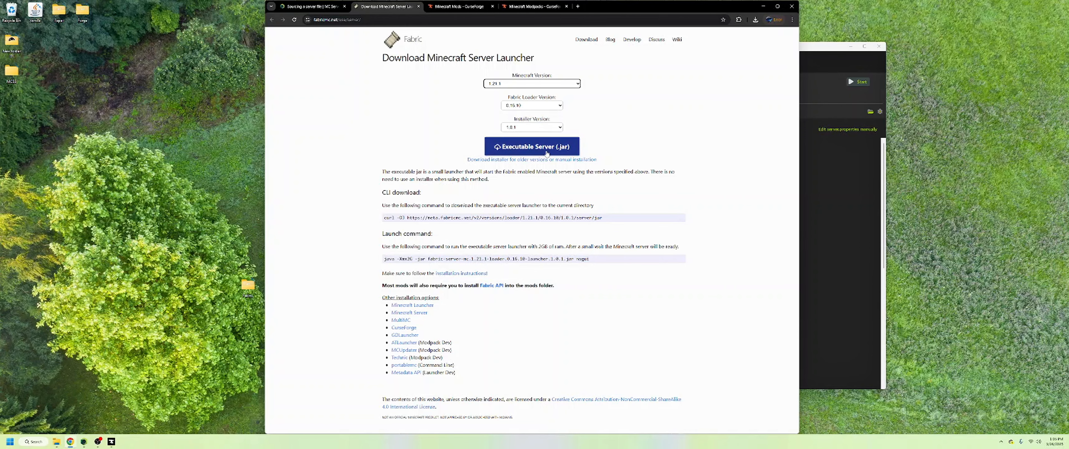
click(418, 7)
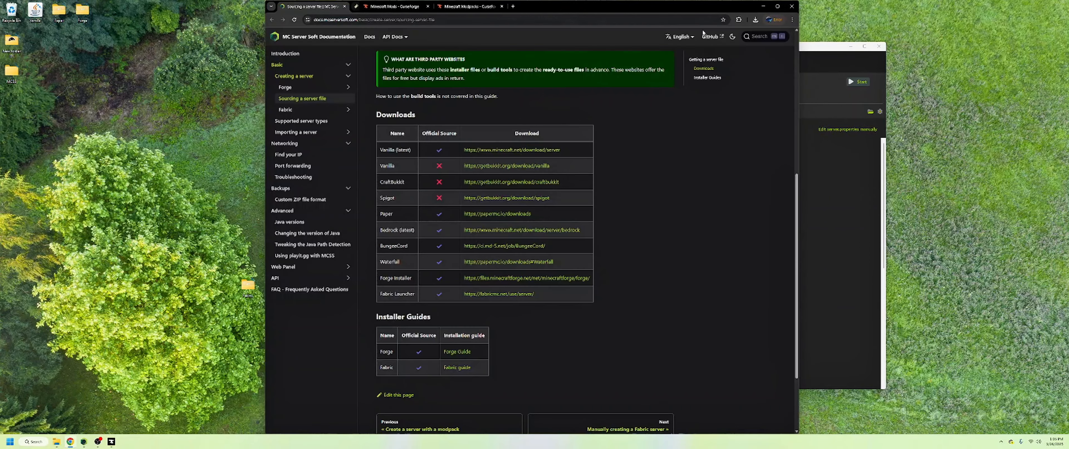
click(762, 6)
Add the Fabric server jar from the desktop folder as the new server's file, and close the folder
double_click(248, 285)
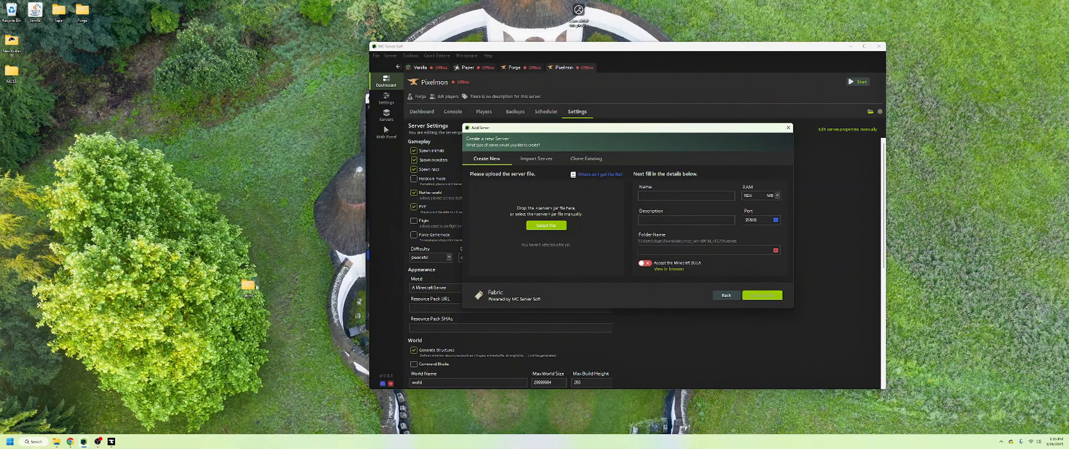
drag(141, 164, 527, 214)
click(295, 114)
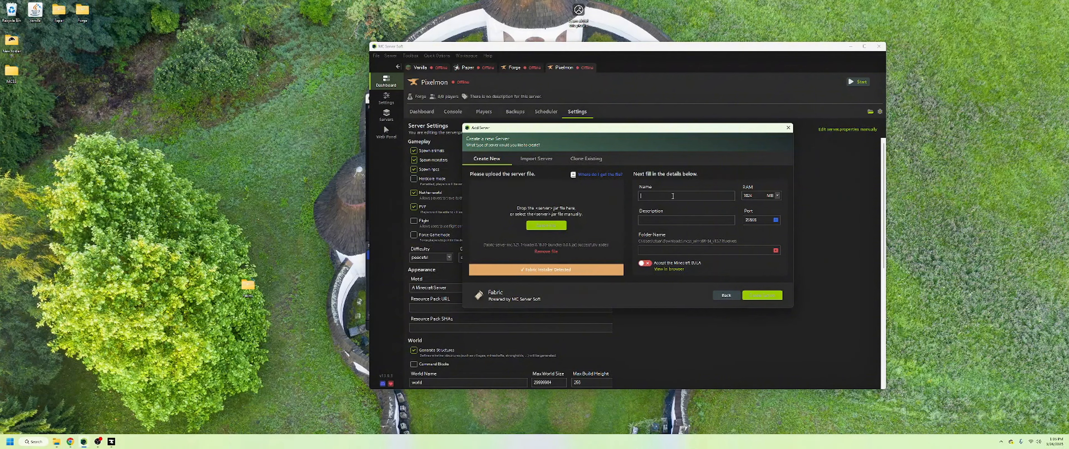
Name the server Fabric, set its RAM to 3 GB, accept the Minecraft EULA and create the server
text(Fab)
click(776, 195)
click(773, 207)
click(757, 194)
key(BackSpace)
drag(748, 197, 742, 196)
text(3)
mouse_move(776, 221)
click(647, 263)
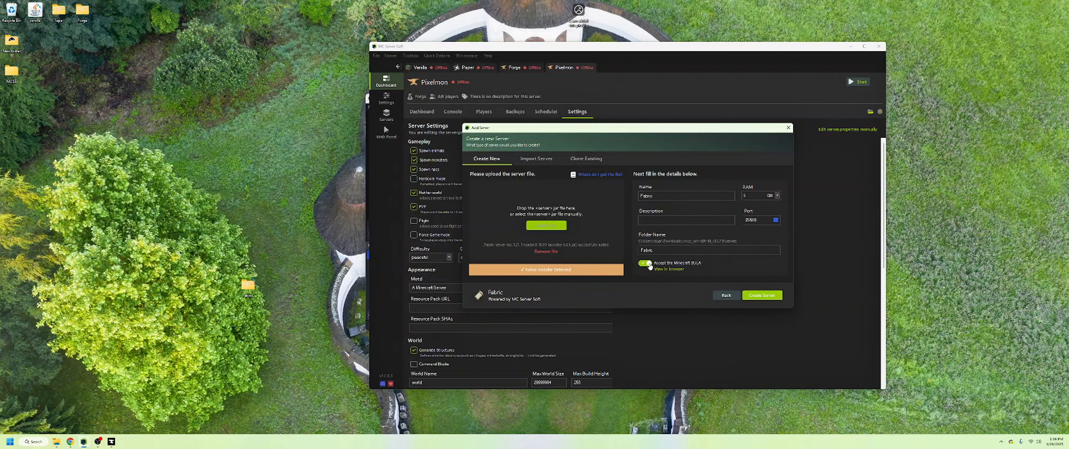
click(767, 298)
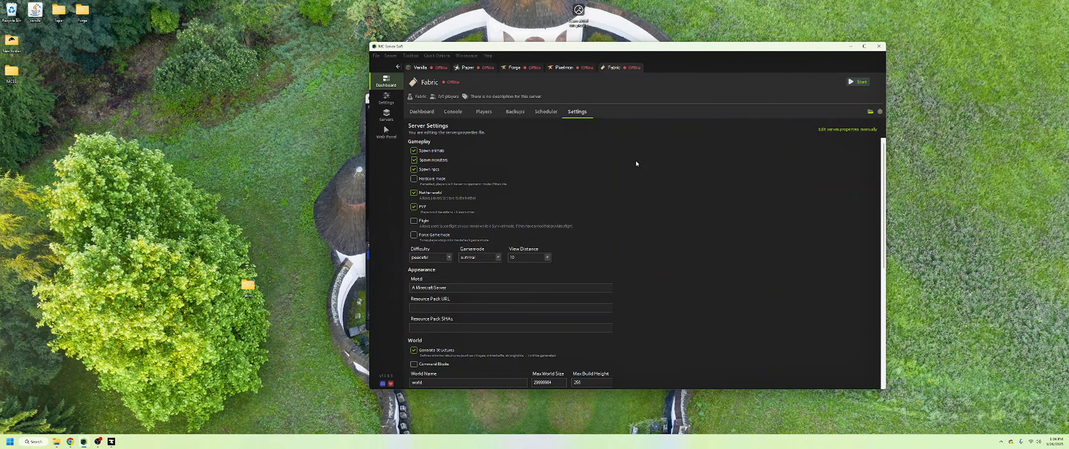
Start the Fabric server from its console and open the server's folder
click(452, 111)
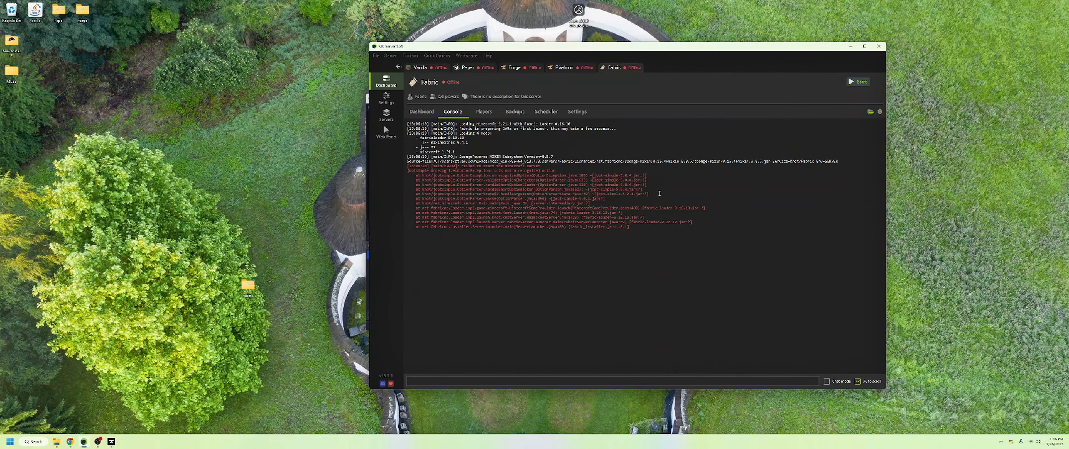
click(867, 86)
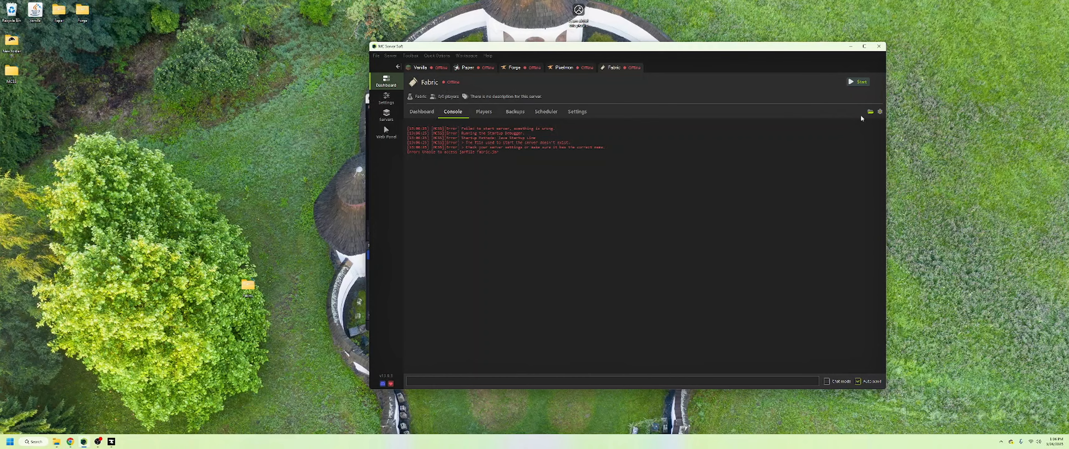
click(869, 112)
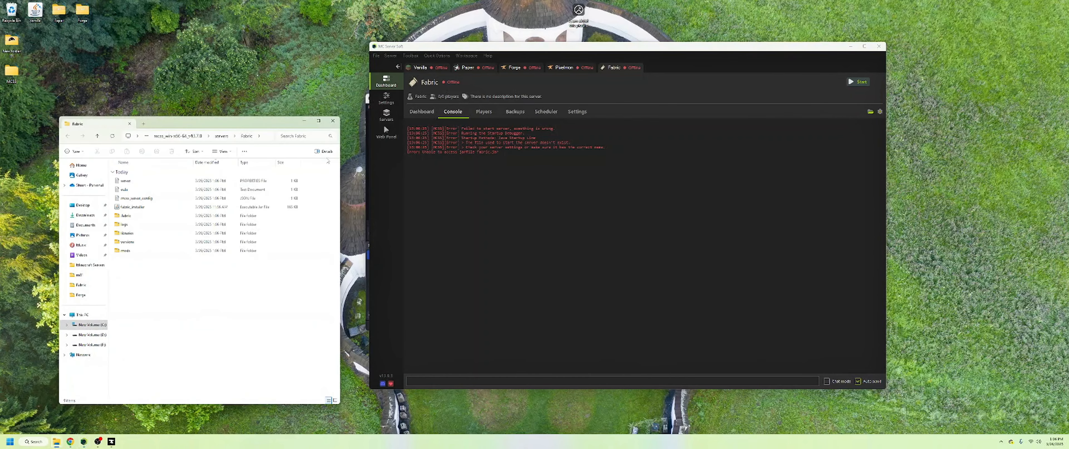
drag(189, 112, 216, 85)
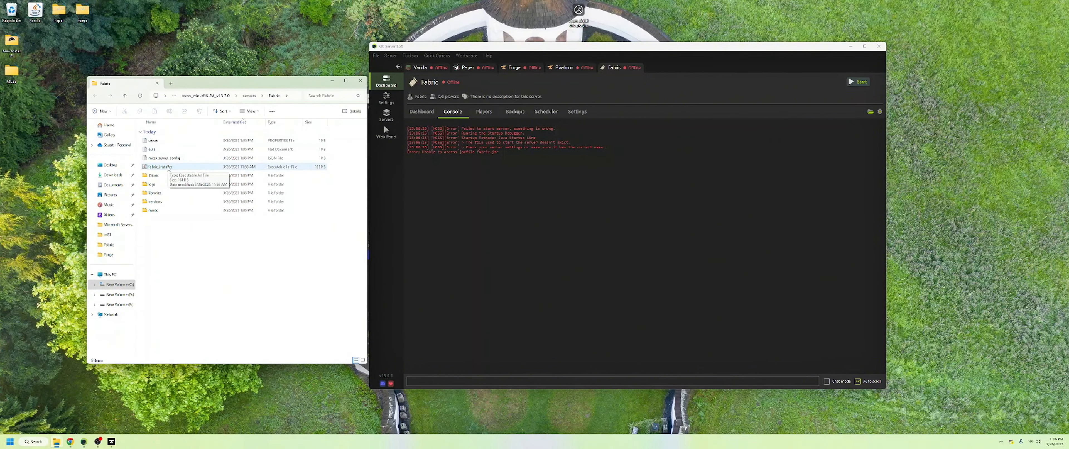
Replace the jar name in the Fabric server's startup line with fabric_installer, save, and start the server
click(879, 112)
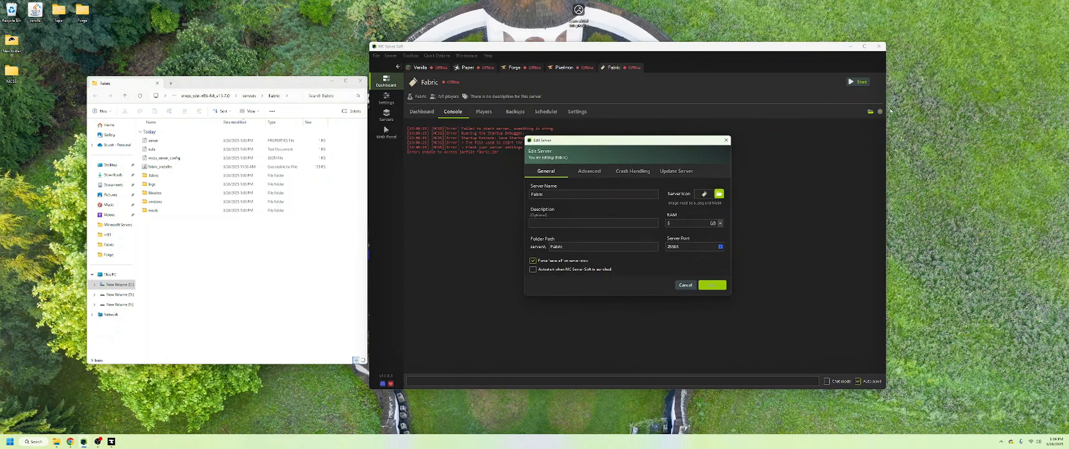
click(589, 172)
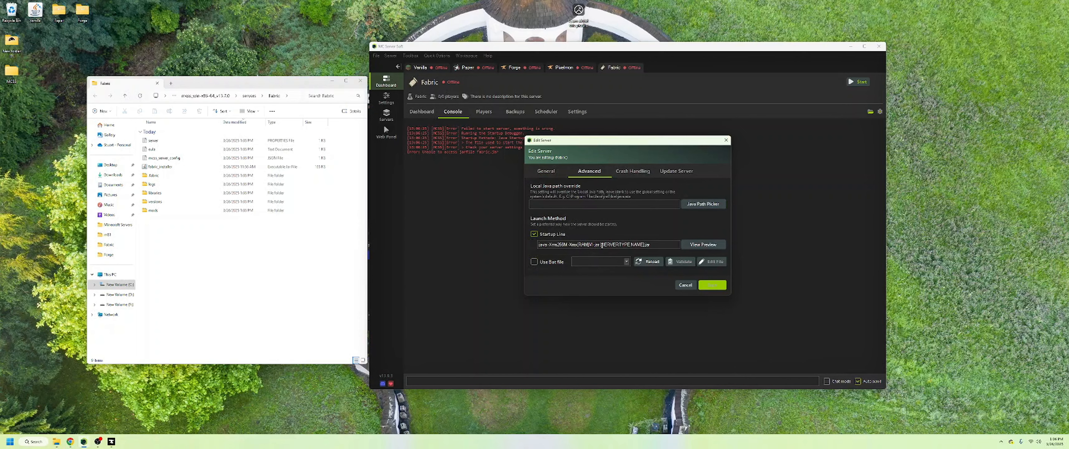
drag(600, 244, 643, 247)
key(BackSpace)
text(fabric_installer)
click(712, 285)
click(858, 82)
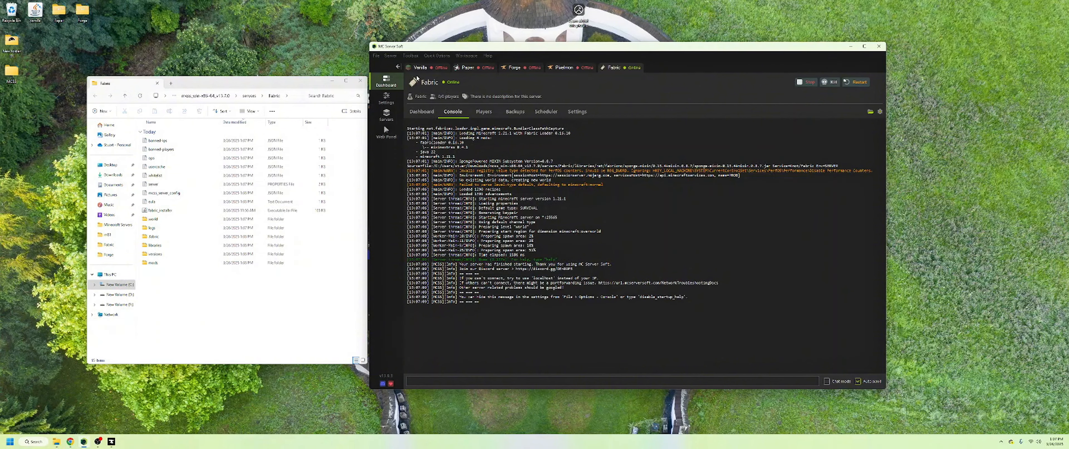
Reopen the Fabric server's folder and open its mods folder
click(360, 80)
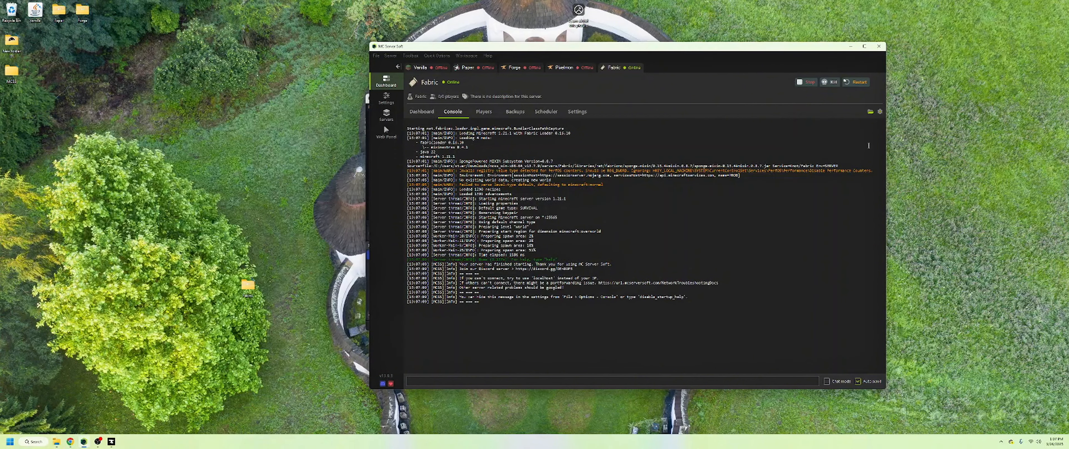
click(871, 113)
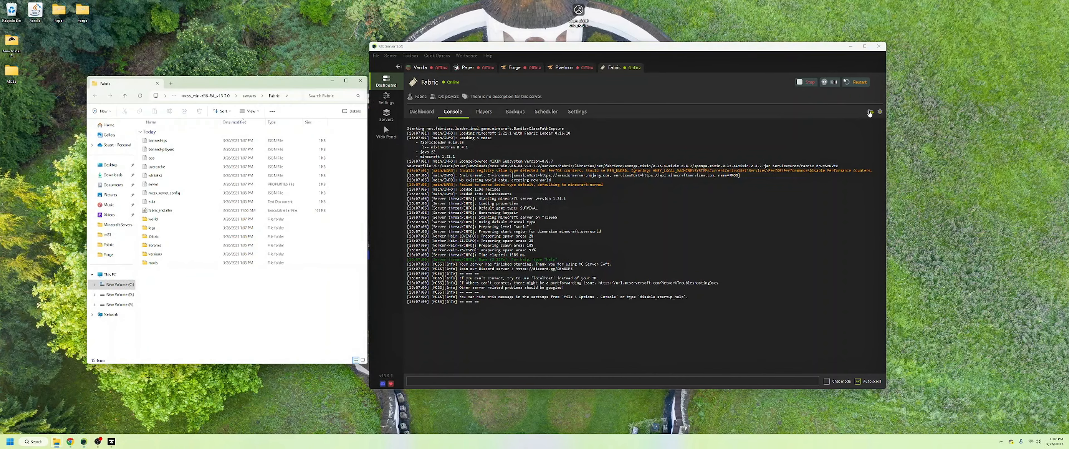
drag(231, 83, 687, 89)
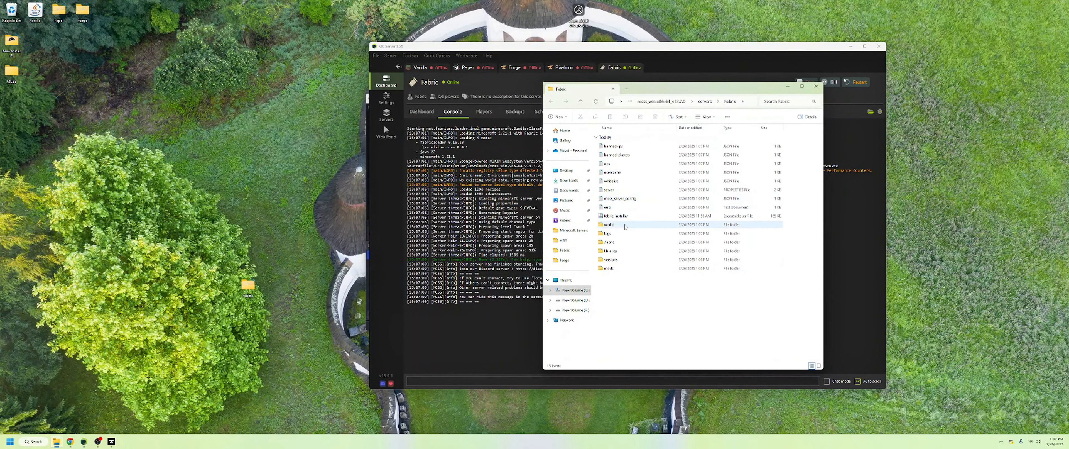
double_click(609, 270)
Switch to the browser, open the Just Enough Items (JEI) mod page on CurseForge and review its description
click(70, 441)
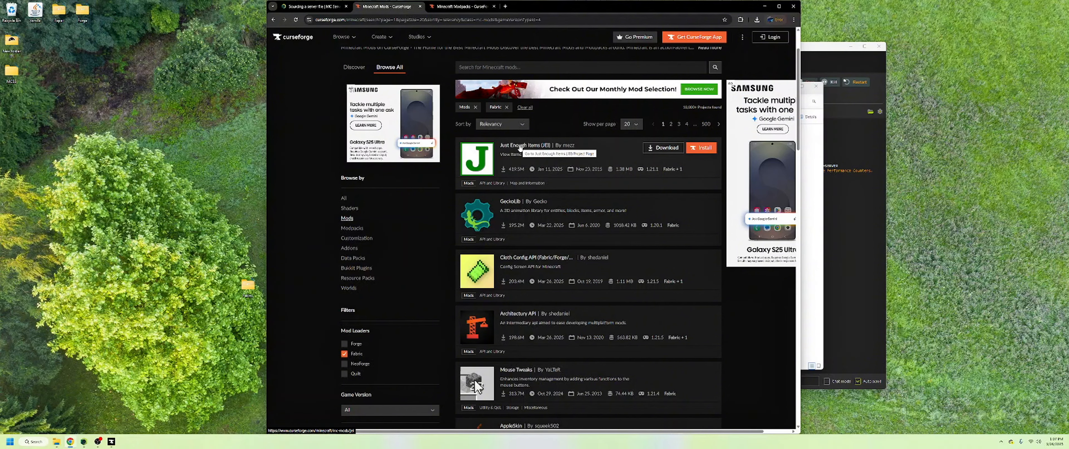
click(520, 146)
scroll(519, 147, down, 4)
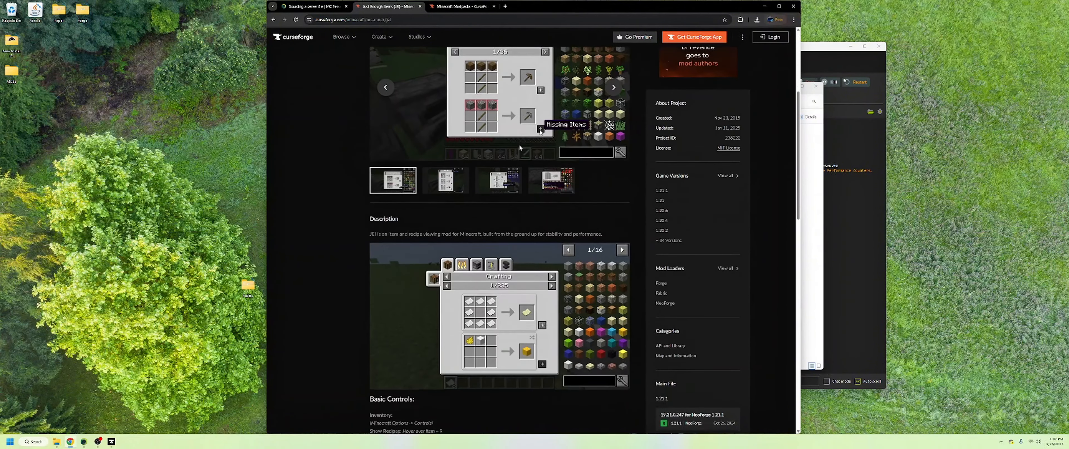
scroll(520, 146, down, 3)
scroll(520, 146, up, 7)
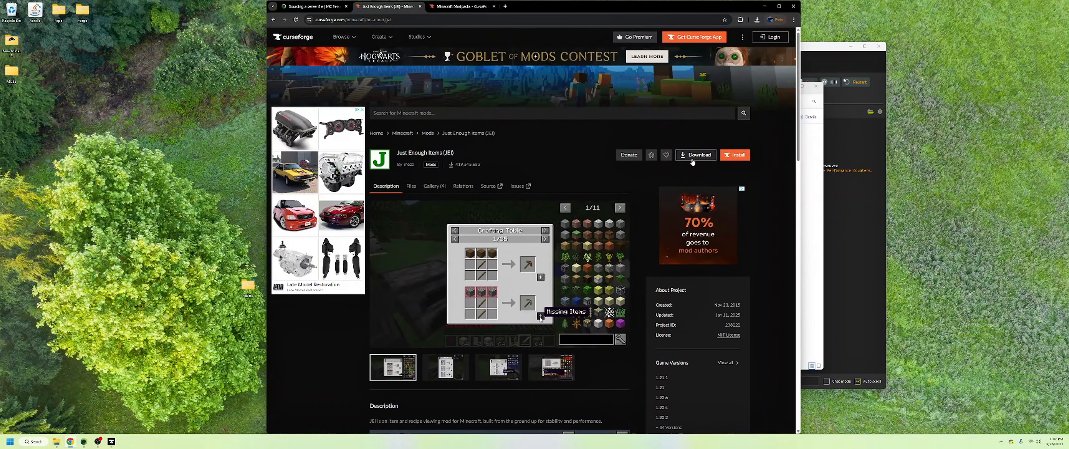
Download the Just Enough Items (JEI) file for game version 1.21.1 and the Fabric mod loader, and put the browser away
click(691, 159)
click(524, 219)
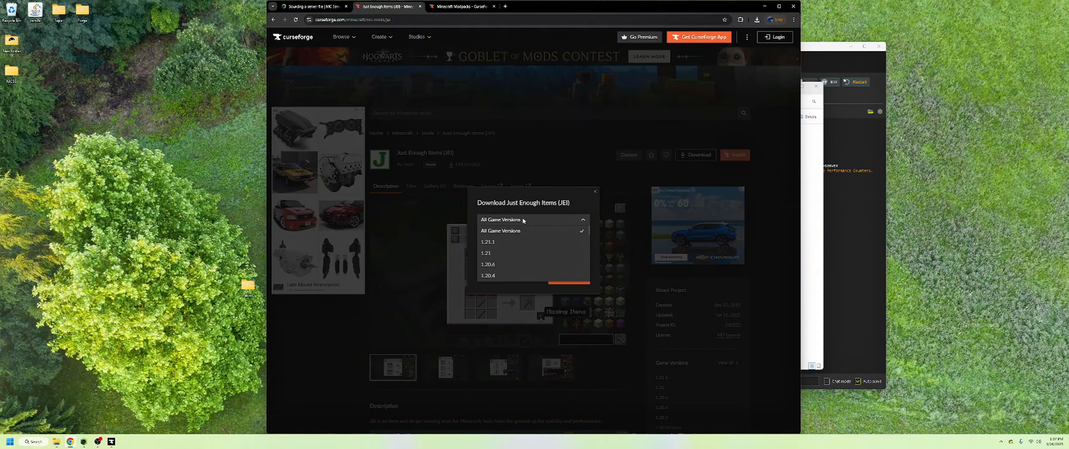
click(501, 242)
click(498, 234)
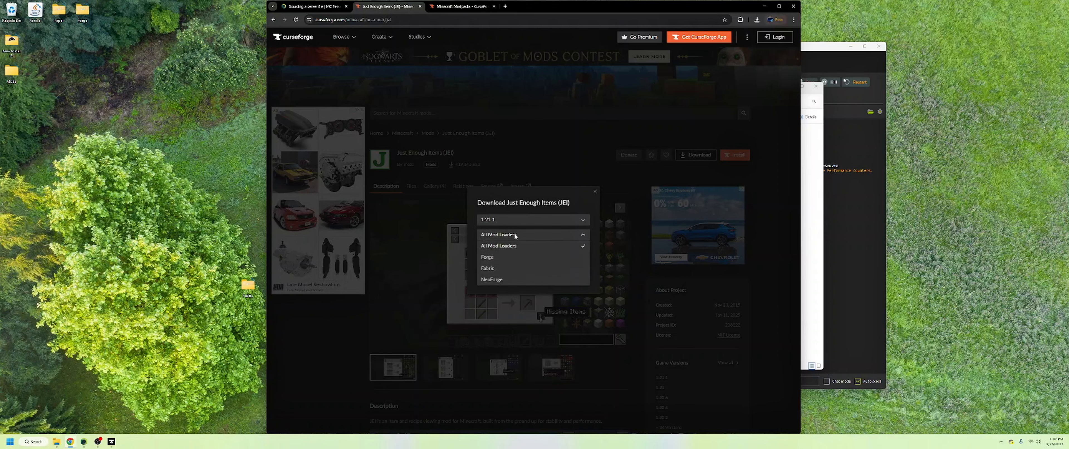
click(491, 270)
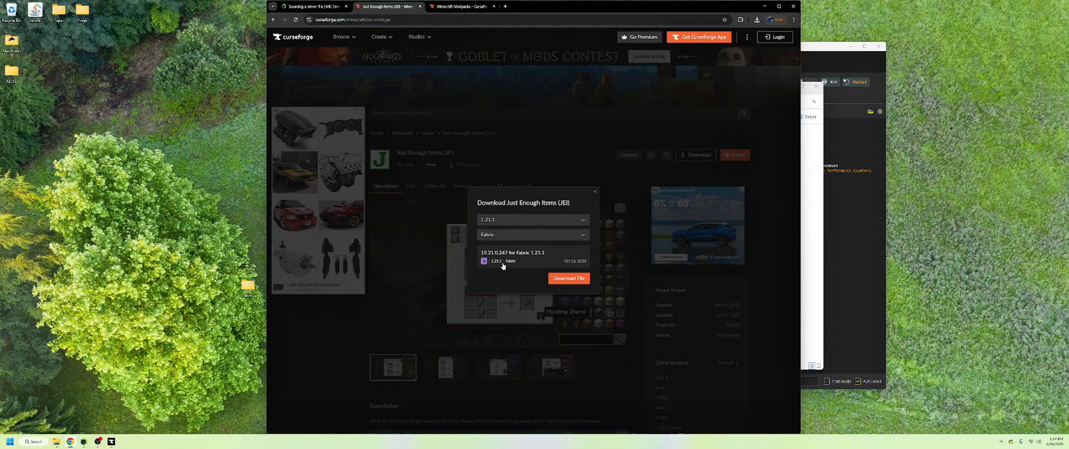
click(569, 278)
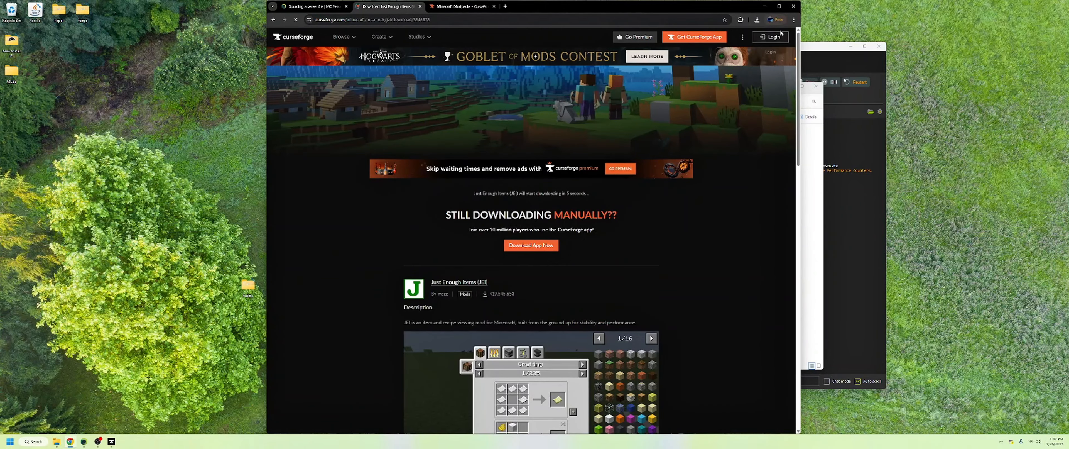
click(420, 7)
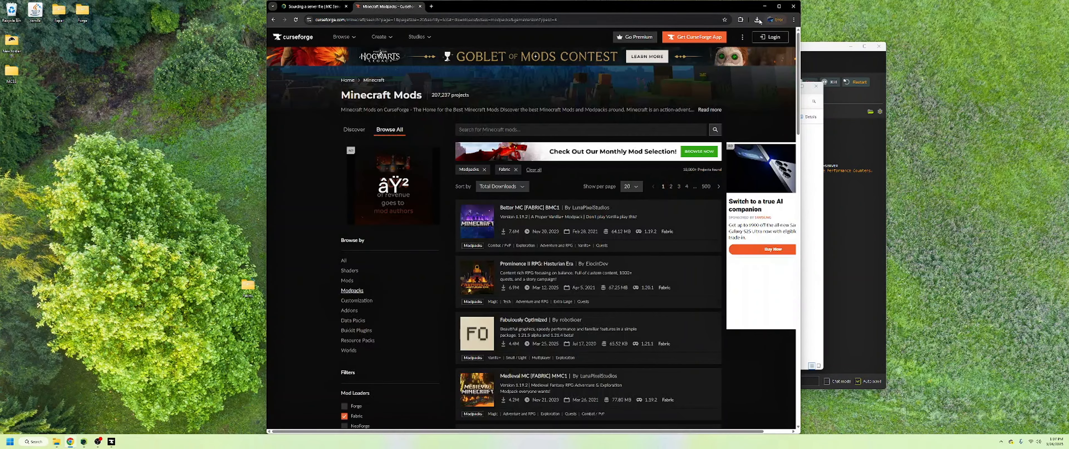
click(764, 6)
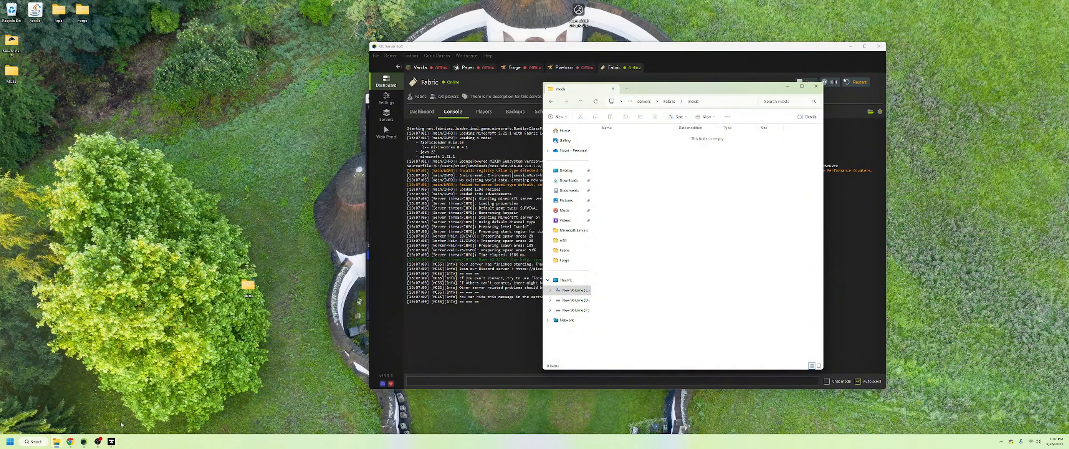
Move the downloaded JEI jar from the desktop Fabric folder into the Fabric server's mods folder
double_click(248, 287)
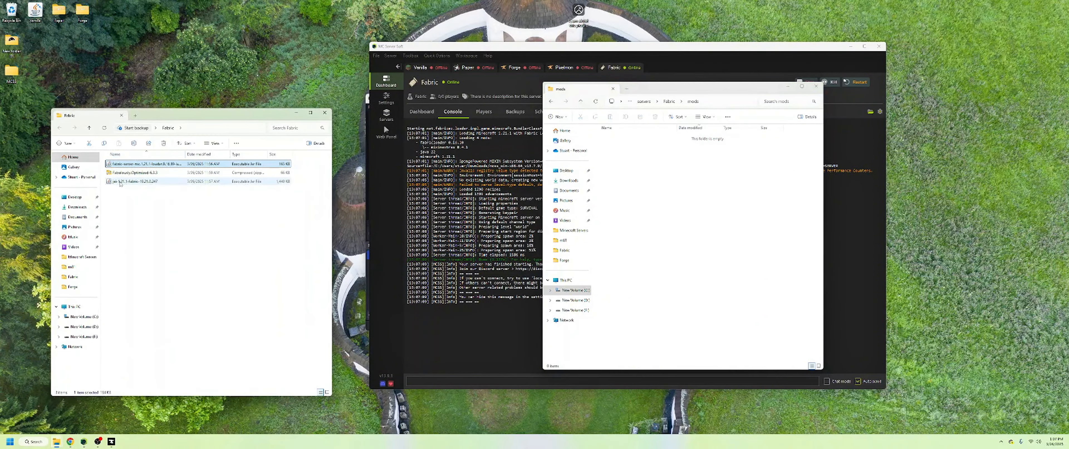
drag(116, 184, 672, 174)
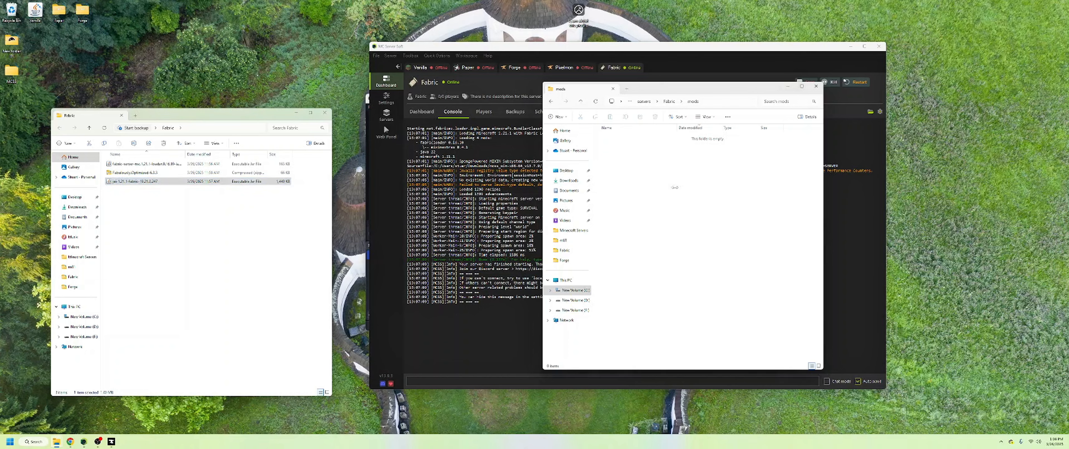
click(816, 85)
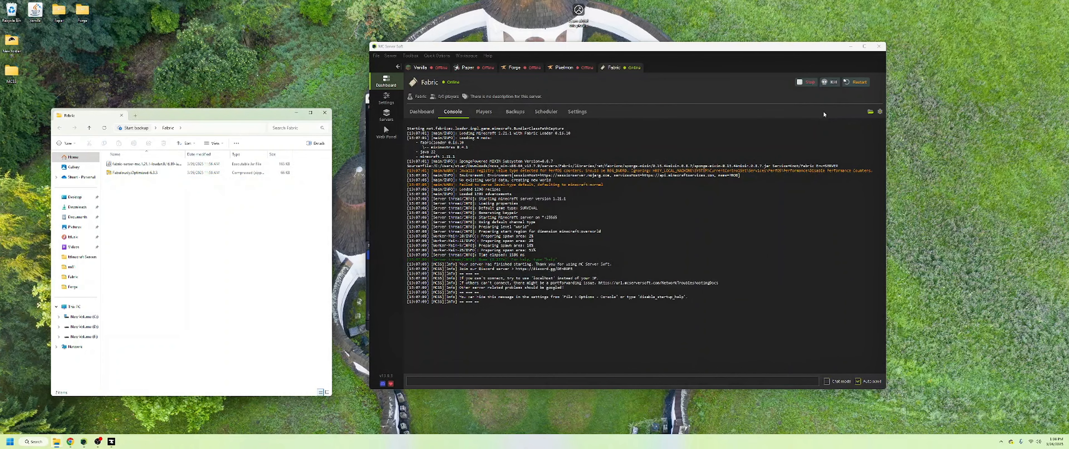
Stop the Fabric server, close the leftover folder window, and start the server again
click(809, 83)
click(295, 112)
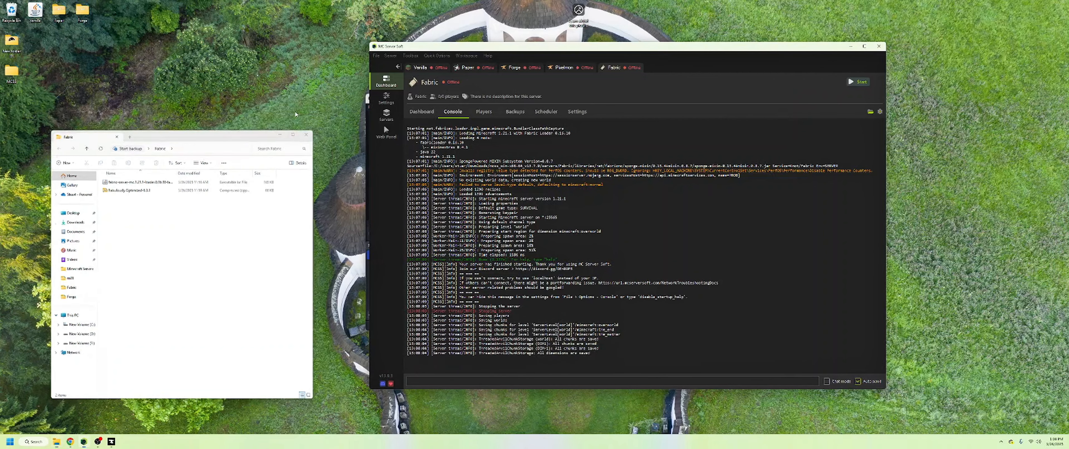
click(860, 83)
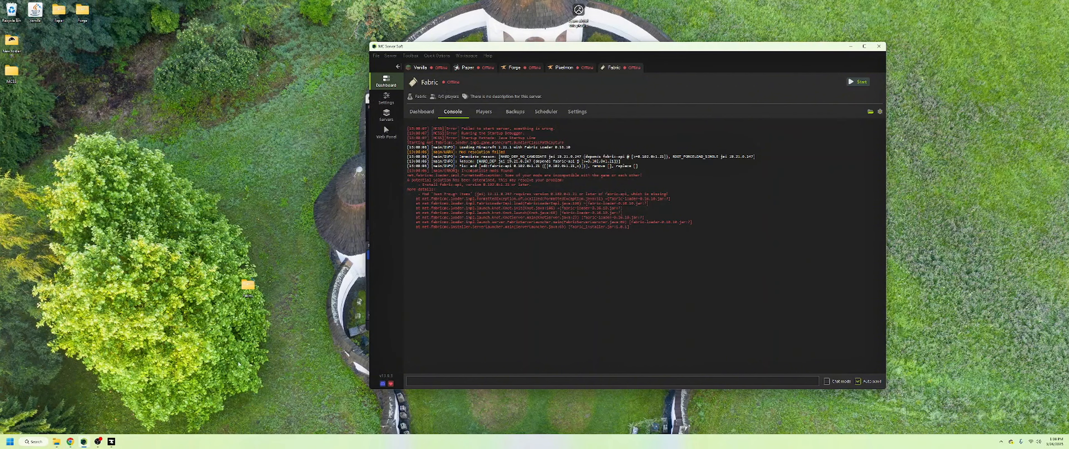
Switch to the browser, change the CurseForge category from Modpacks to Mods, and search for "fabric"
click(111, 441)
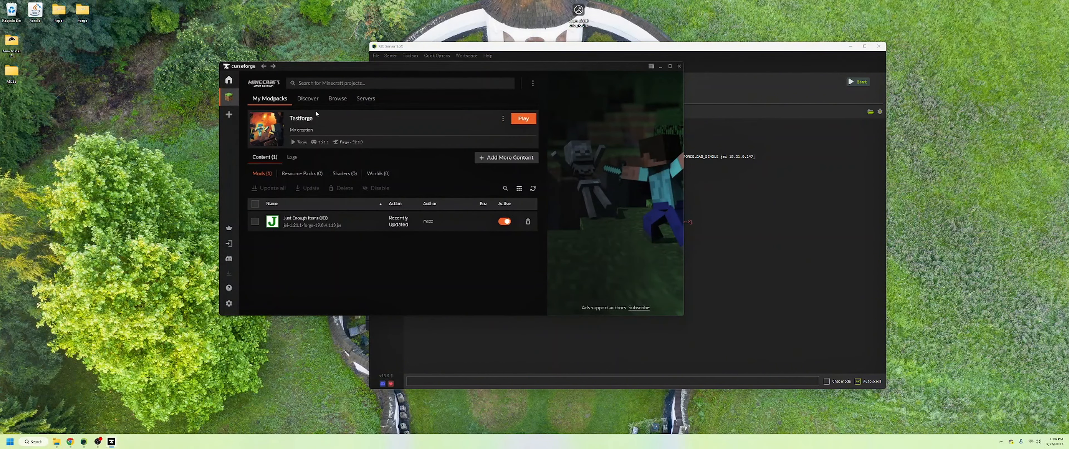
click(660, 66)
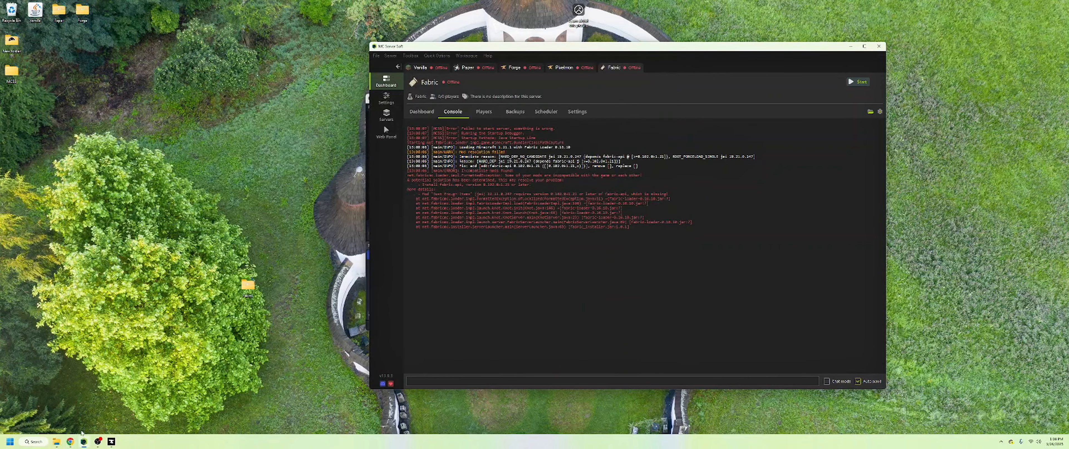
click(70, 441)
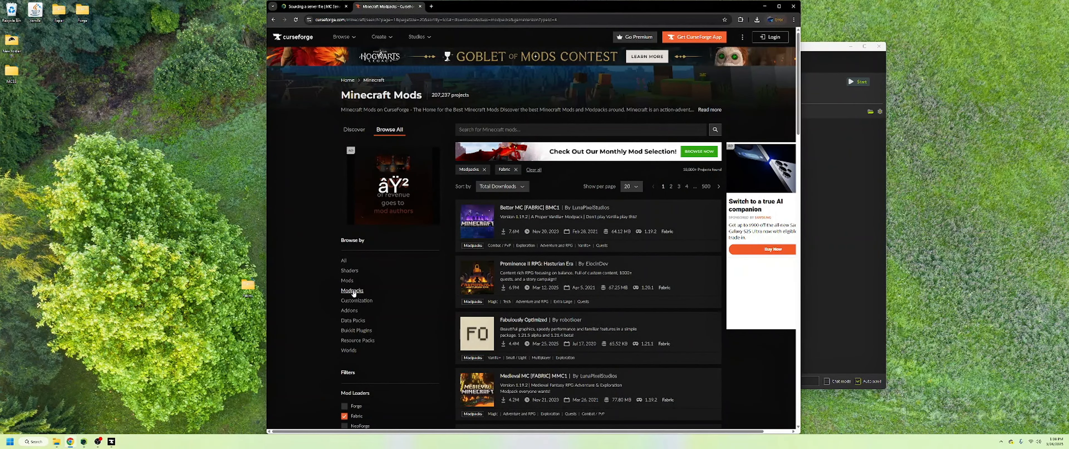
right_click(345, 281)
click(346, 280)
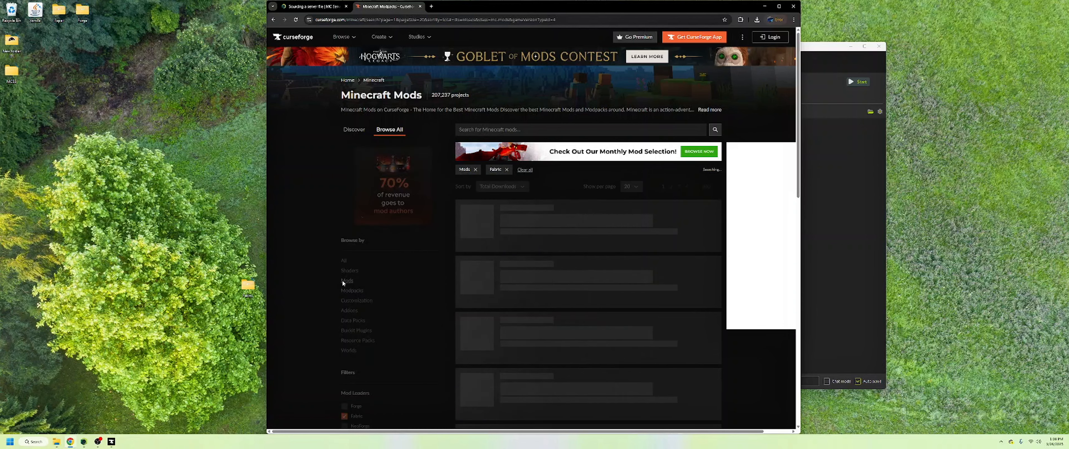
click(504, 129)
text(fabric)
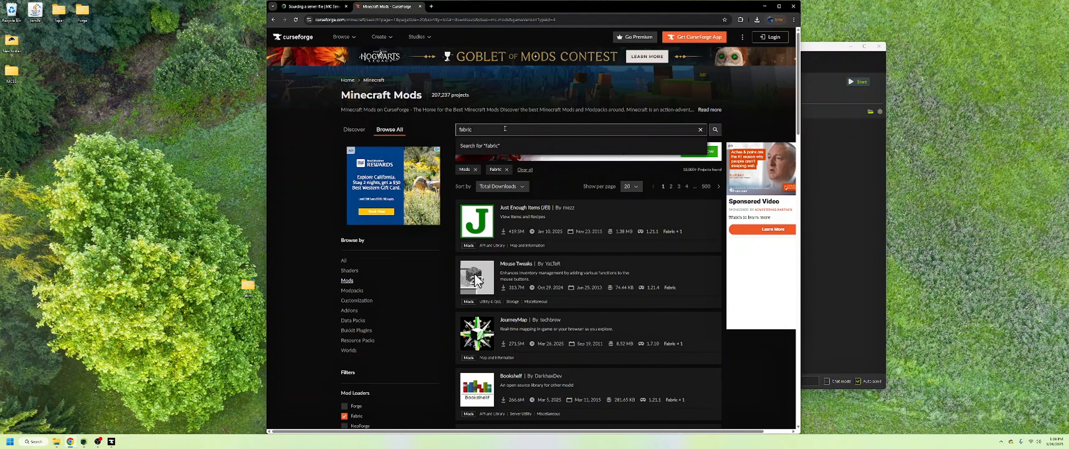
key(Return)
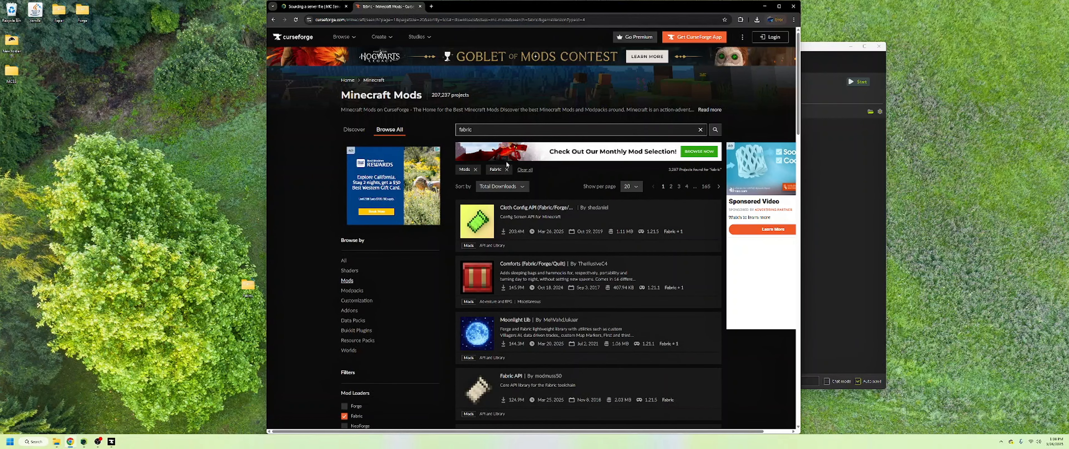
Open the Fabric API mod page, download its file for game version 1.21.1, and put the browser away
click(512, 378)
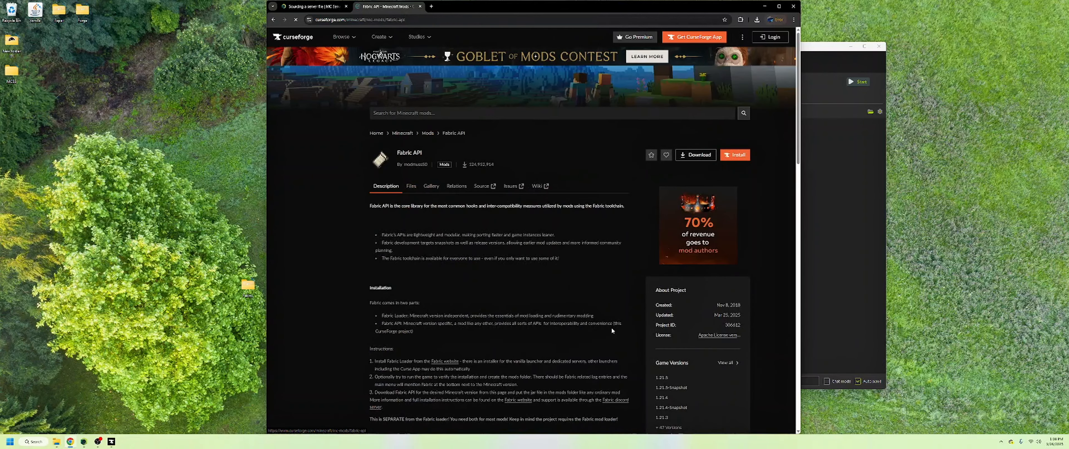
click(690, 155)
click(522, 219)
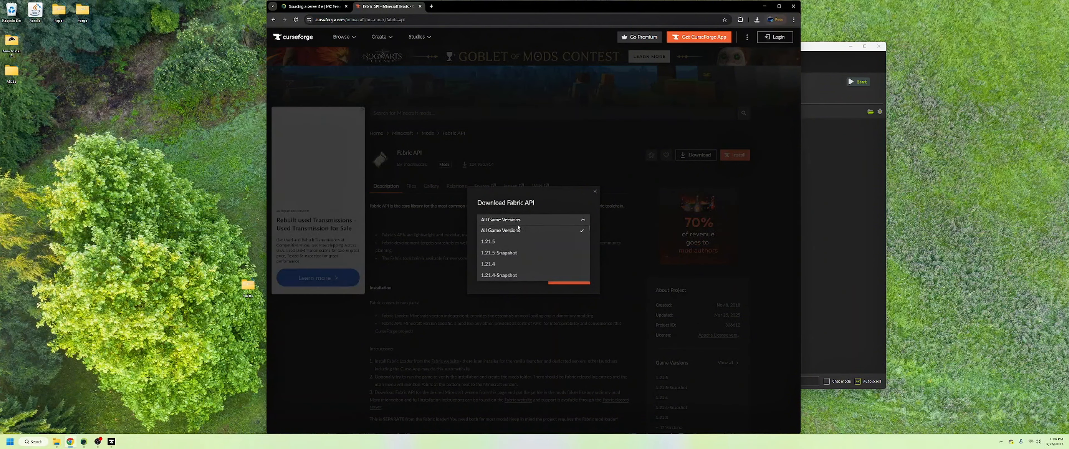
scroll(499, 261, down, 2)
click(489, 258)
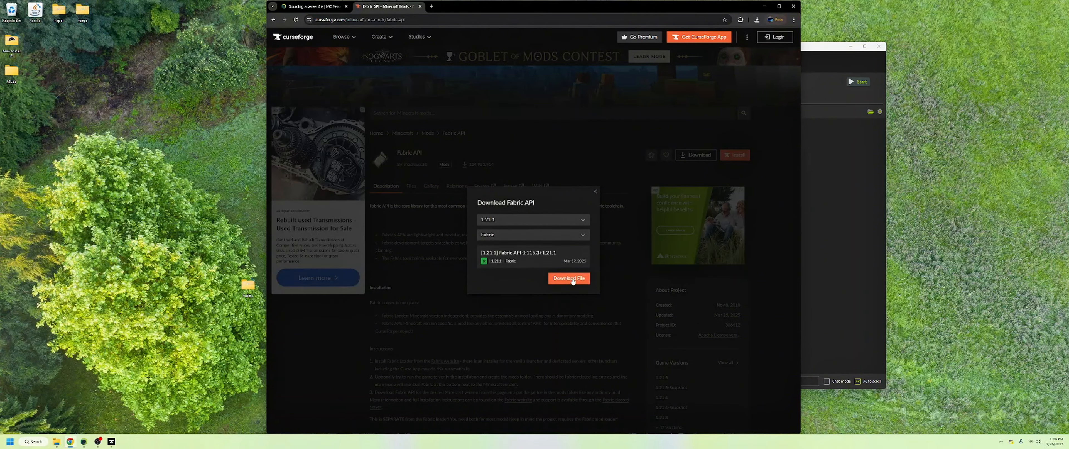
click(559, 279)
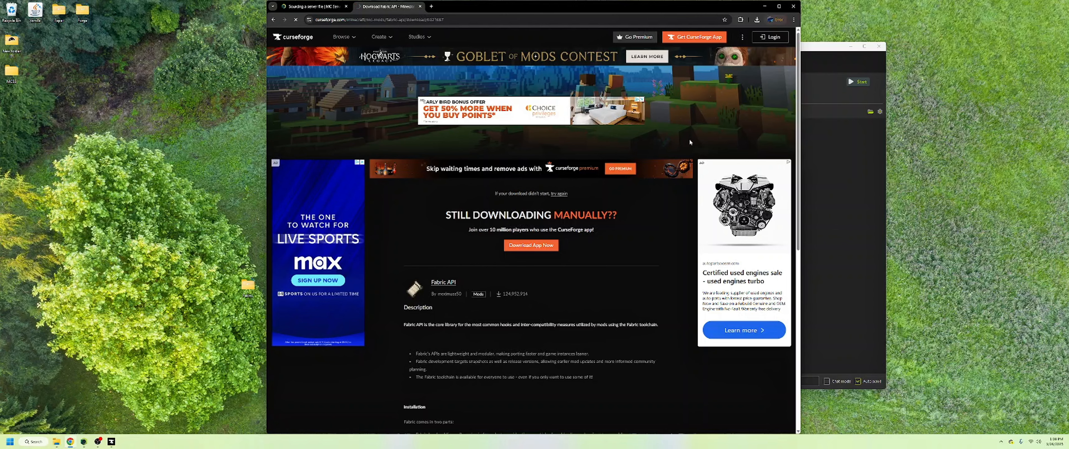
click(765, 6)
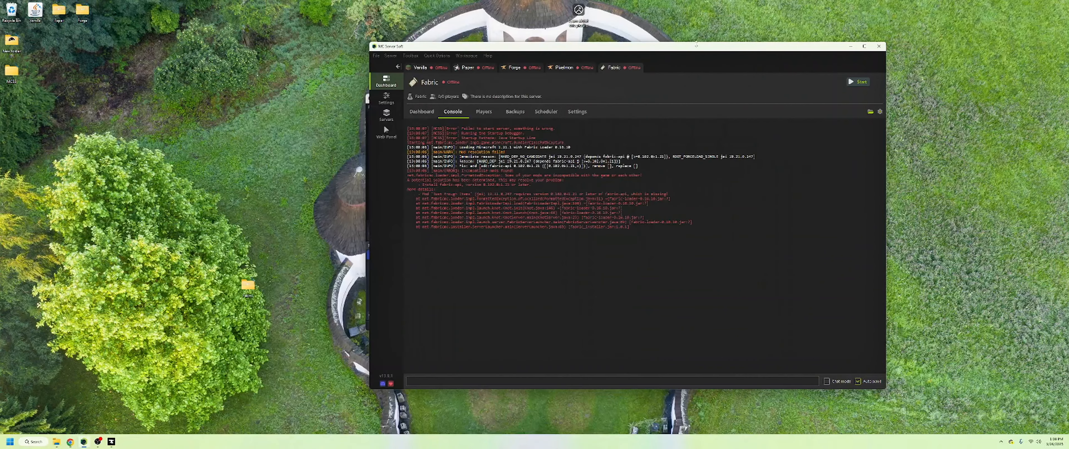
Open the Downloads folder and the Fabric server's folder, and move the Fabric API jar into the server's mods folder
mouse_move(58, 442)
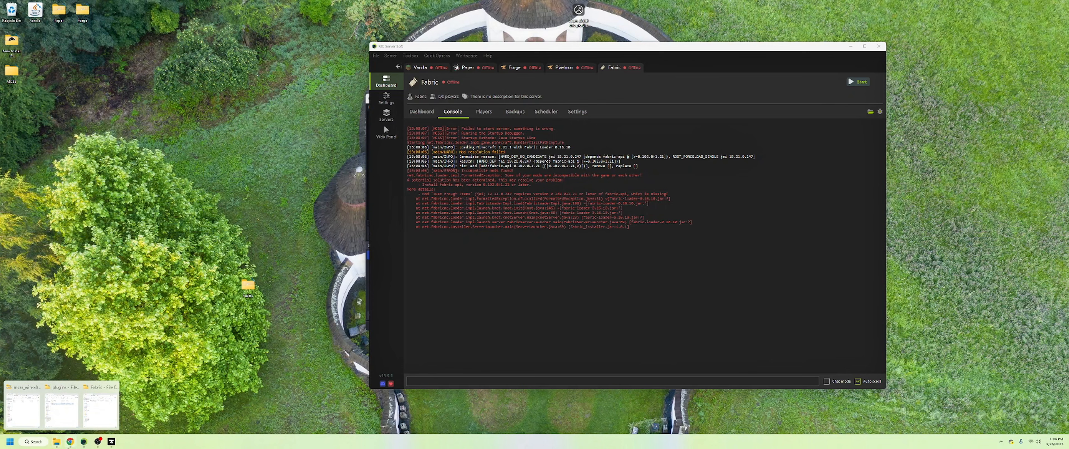
right_click(56, 441)
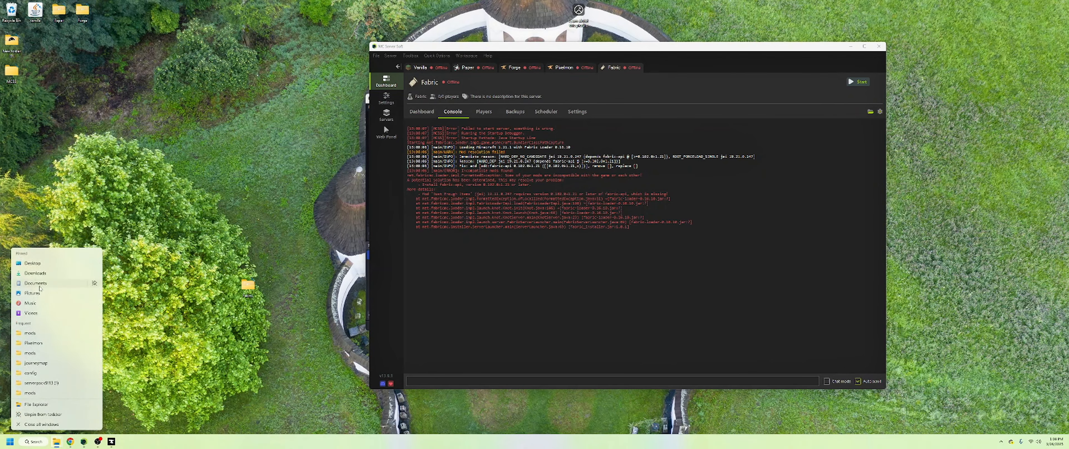
click(42, 277)
click(871, 112)
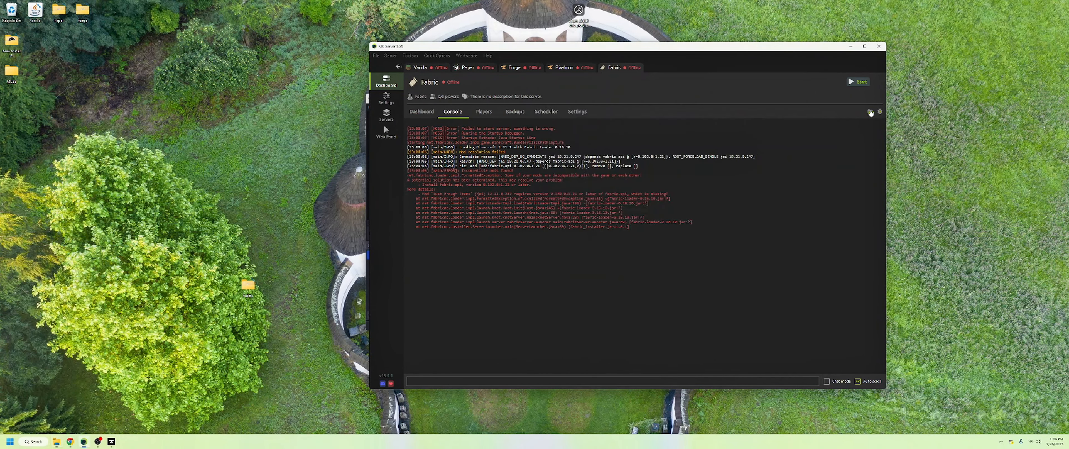
mouse_move(56, 441)
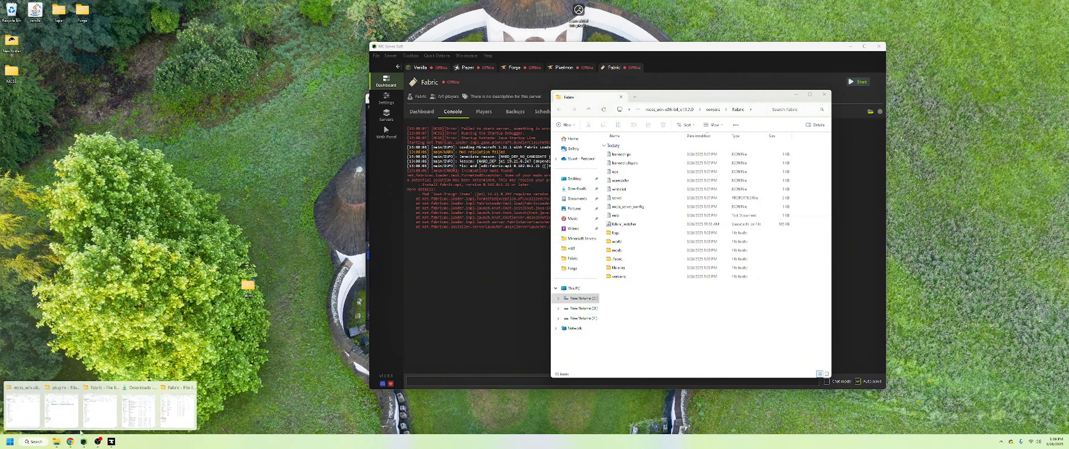
click(133, 413)
drag(672, 90, 230, 215)
drag(183, 272, 618, 250)
click(376, 213)
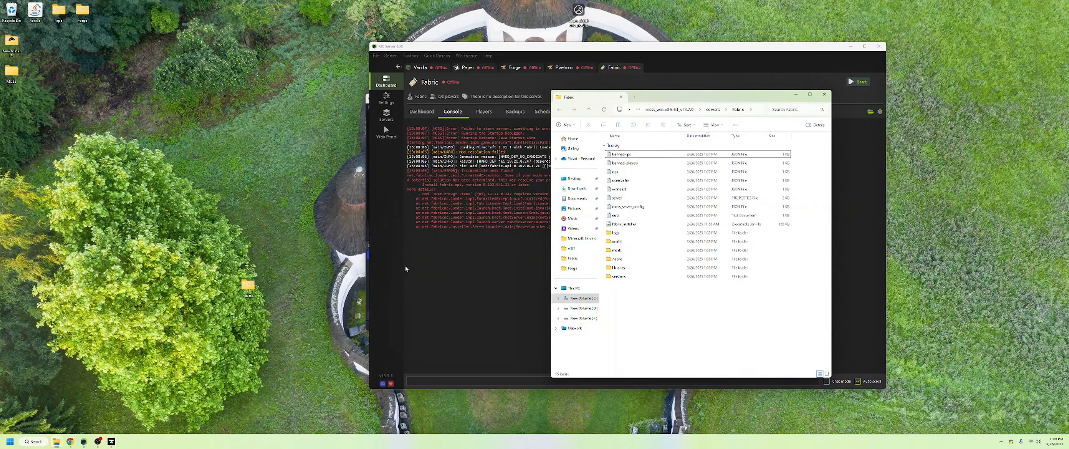
click(824, 94)
Start the Fabric server and join it from Minecraft through a direct connection to localhost
click(858, 82)
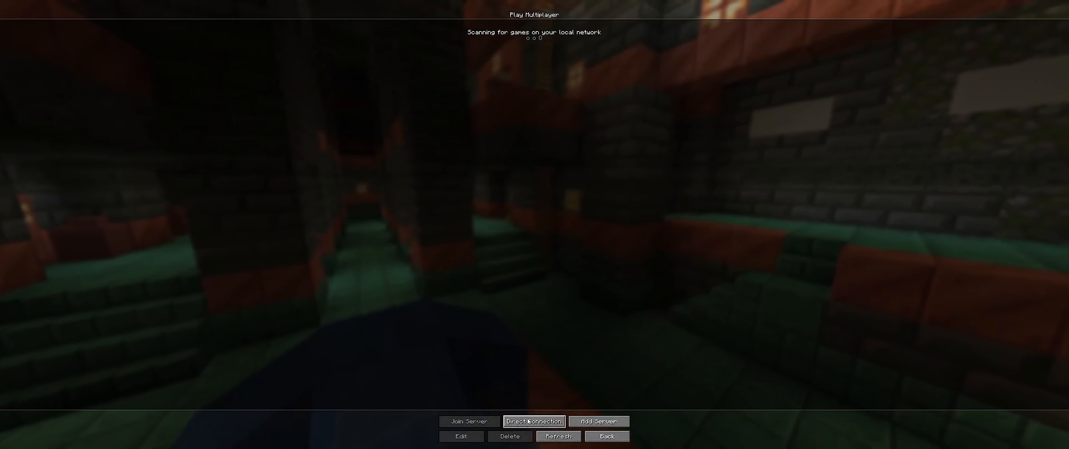
click(538, 420)
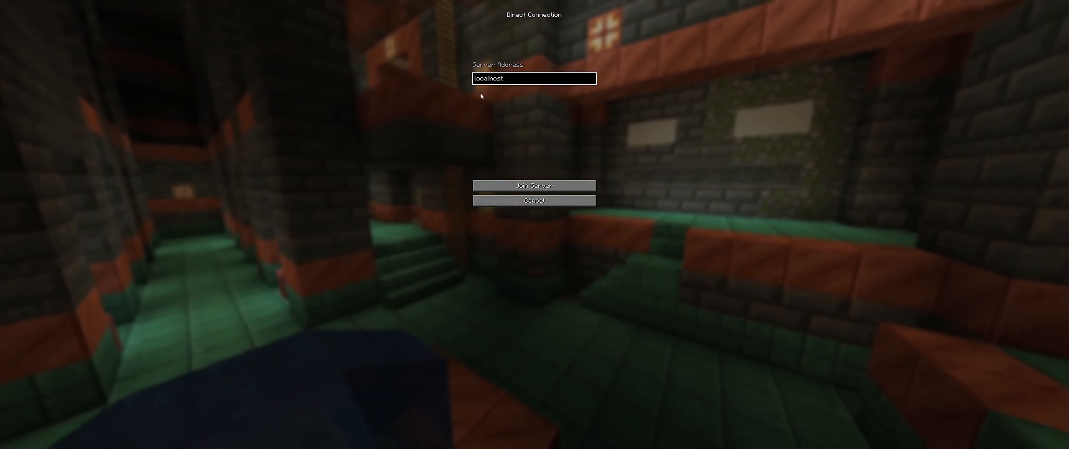
click(518, 184)
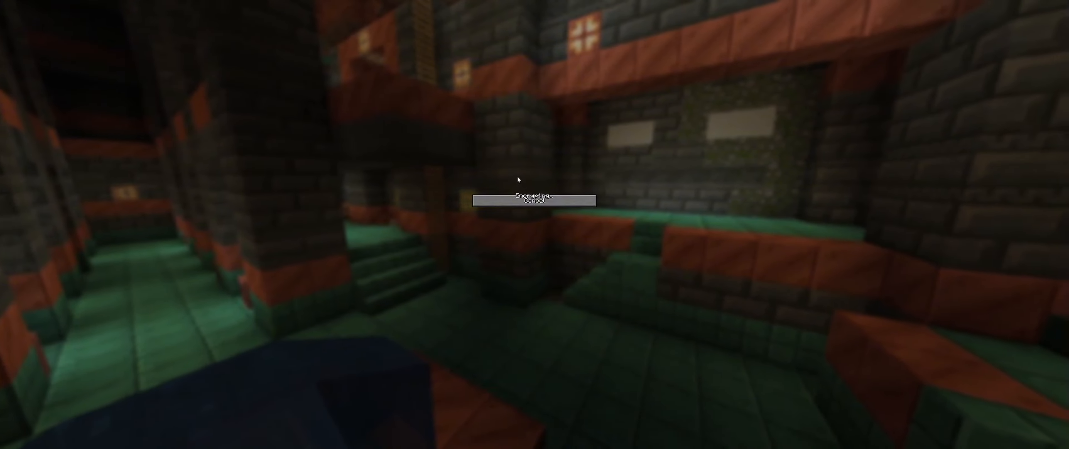
Walk forward in the world, open the inventory and page through the JEI item list
key(w)
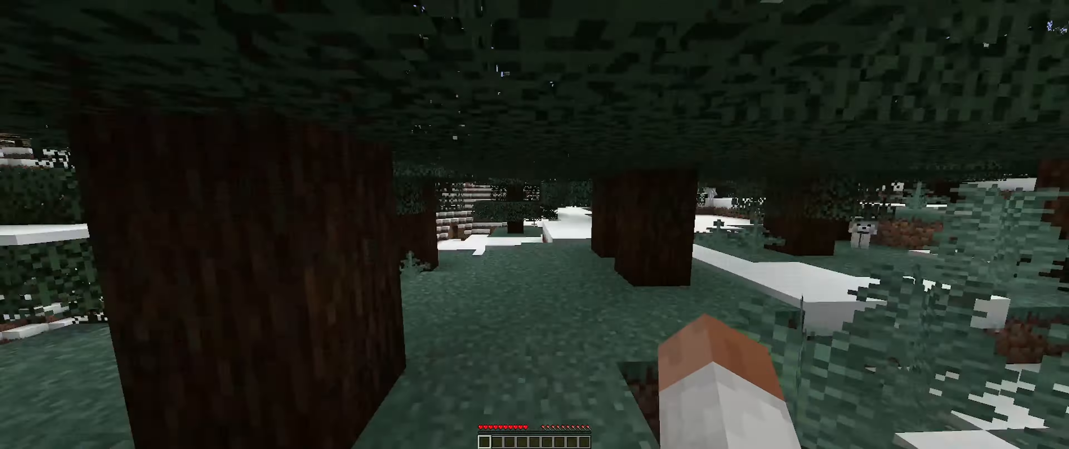
key(e)
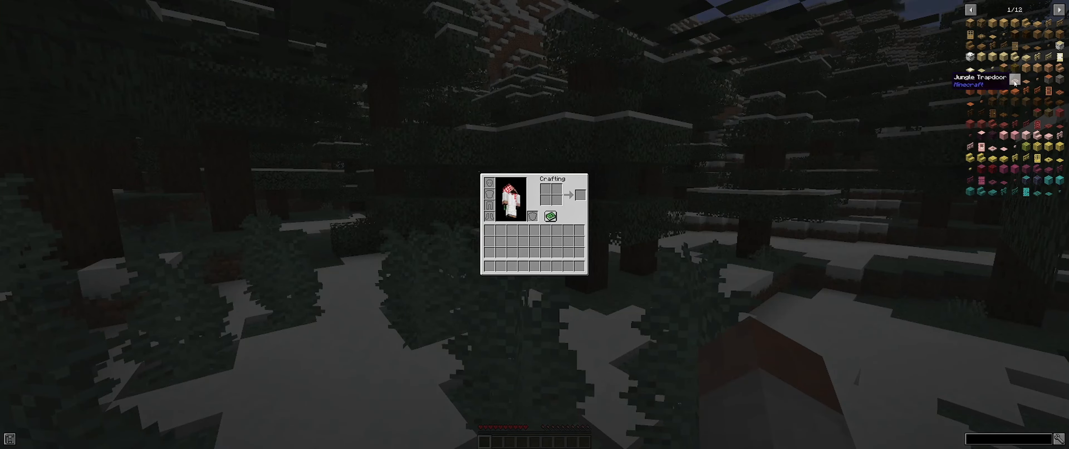
scroll(1013, 136, down, 1)
scroll(1014, 135, down, 7)
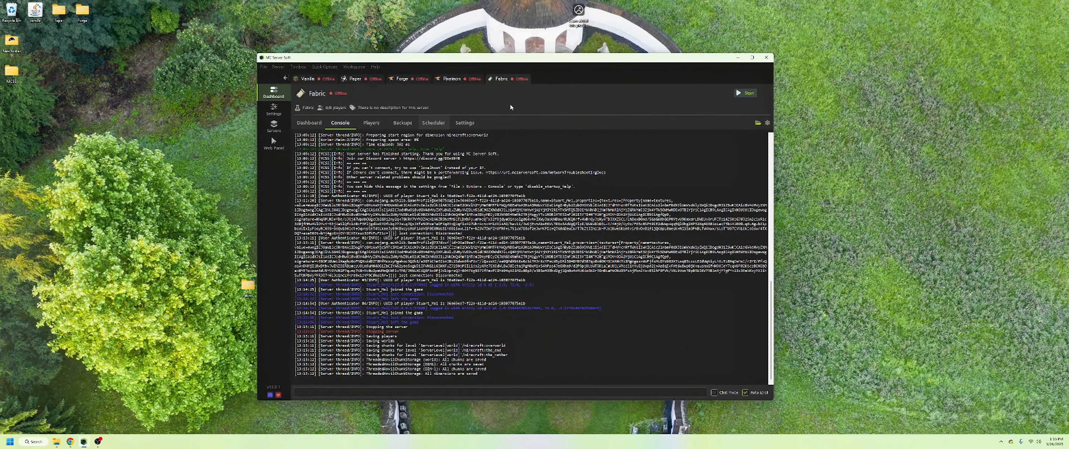
Review the Fabric server's settings, including the difficulty and view distance options and the appearance, world and networking sections
click(464, 123)
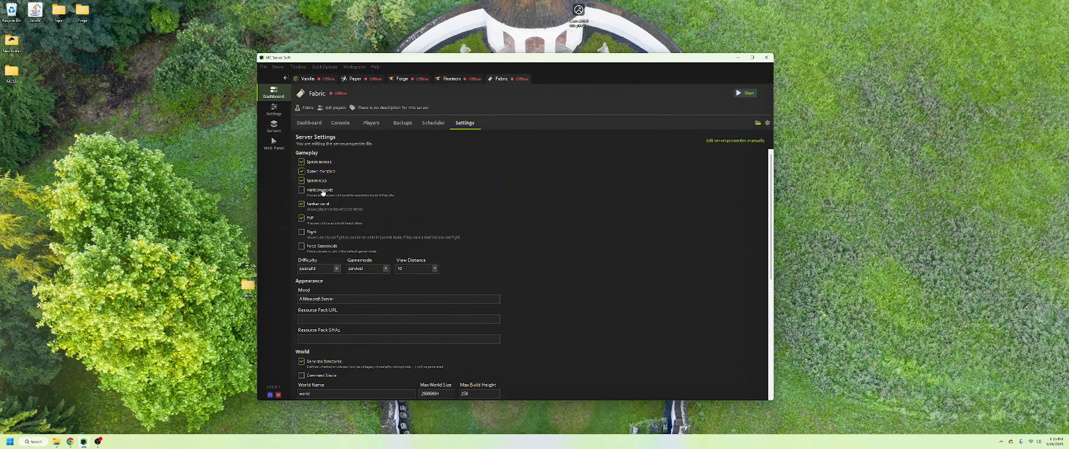
click(337, 269)
click(337, 269)
click(434, 268)
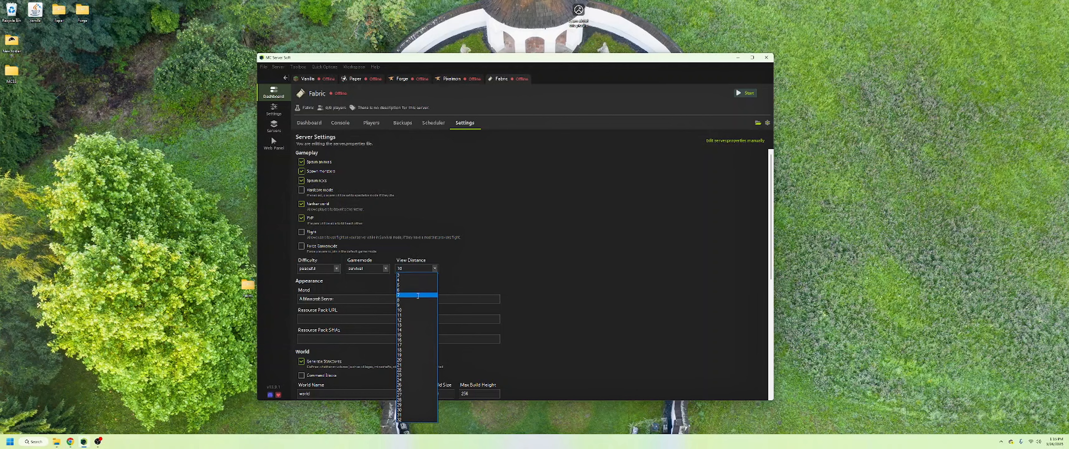
click(415, 268)
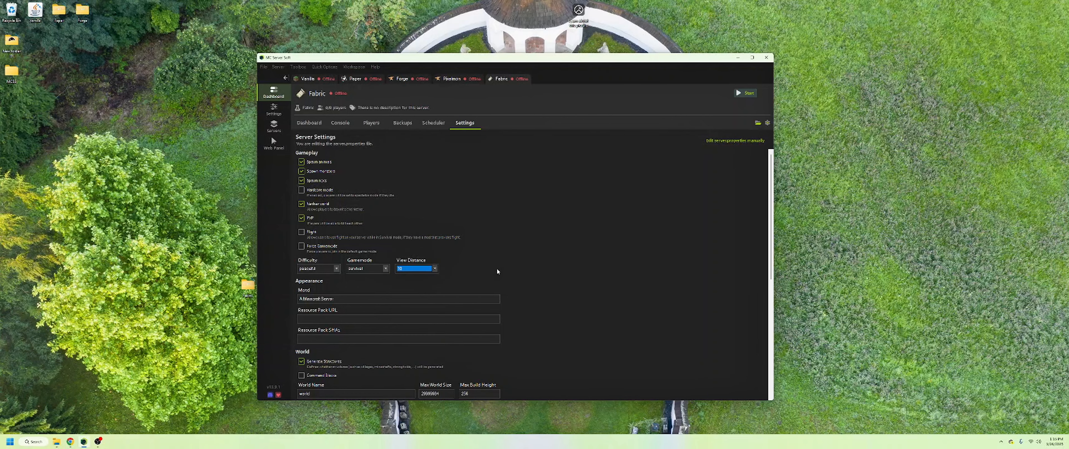
scroll(496, 267, down, 3)
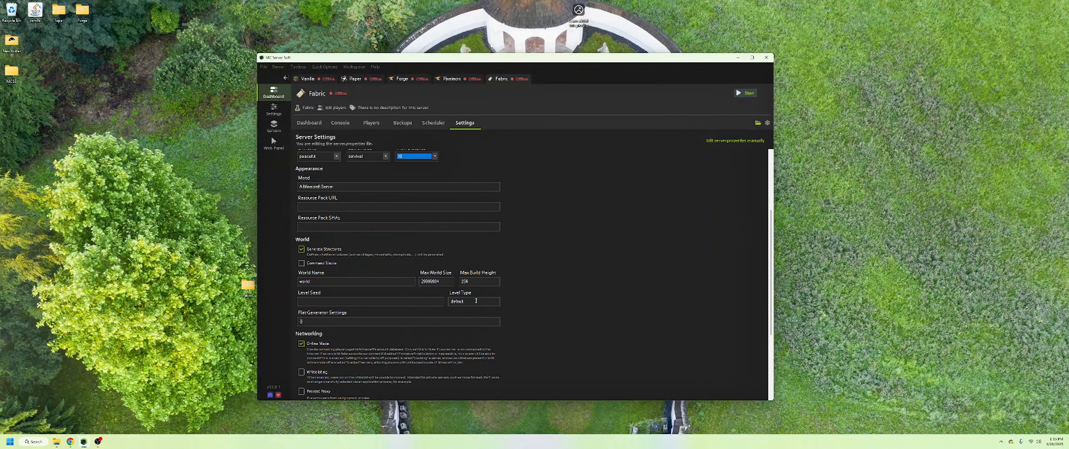
scroll(539, 307, down, 3)
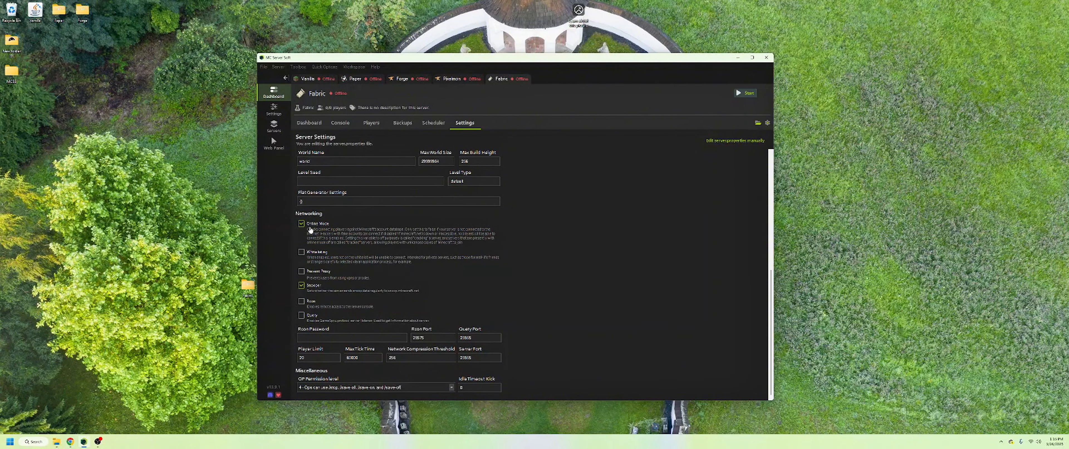
scroll(550, 326, up, 6)
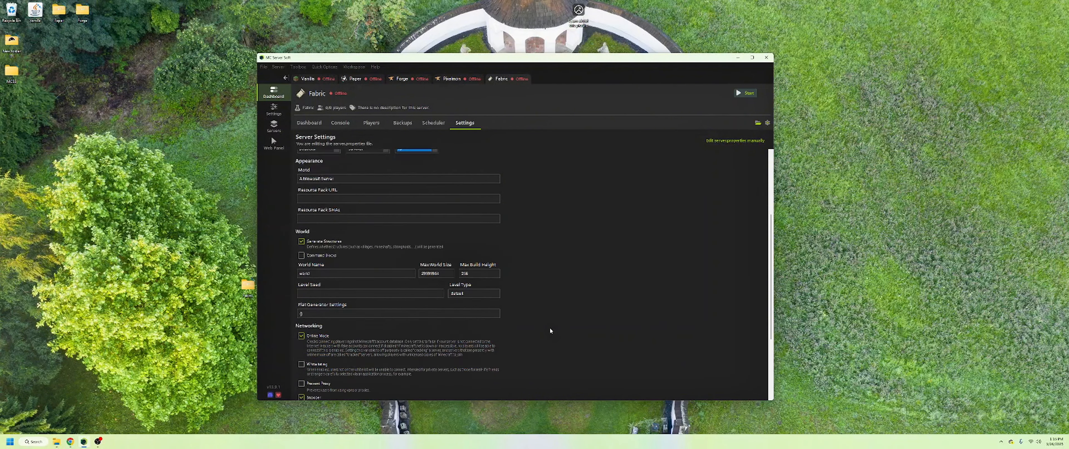
Open the Fabric server's edit dialog and review its RAM options, advanced launch settings and update options
click(768, 124)
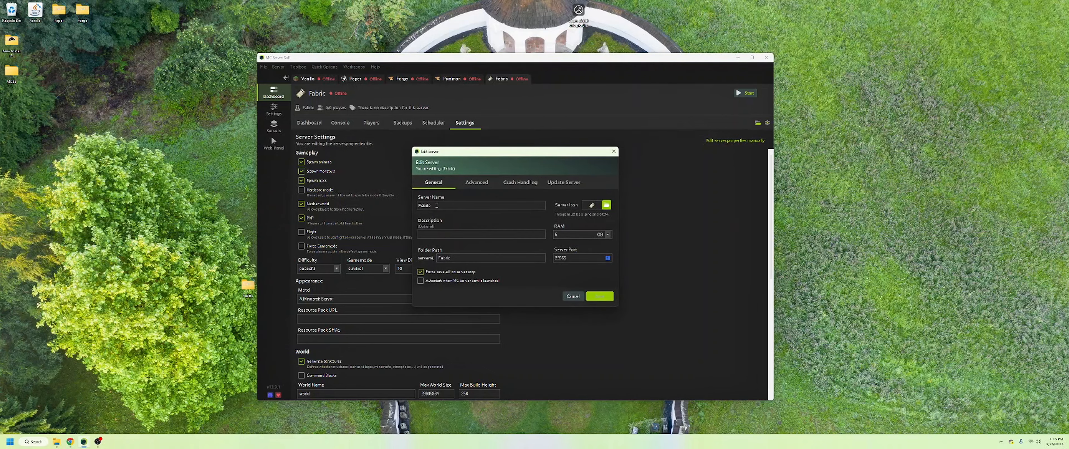
click(608, 235)
click(608, 234)
click(476, 185)
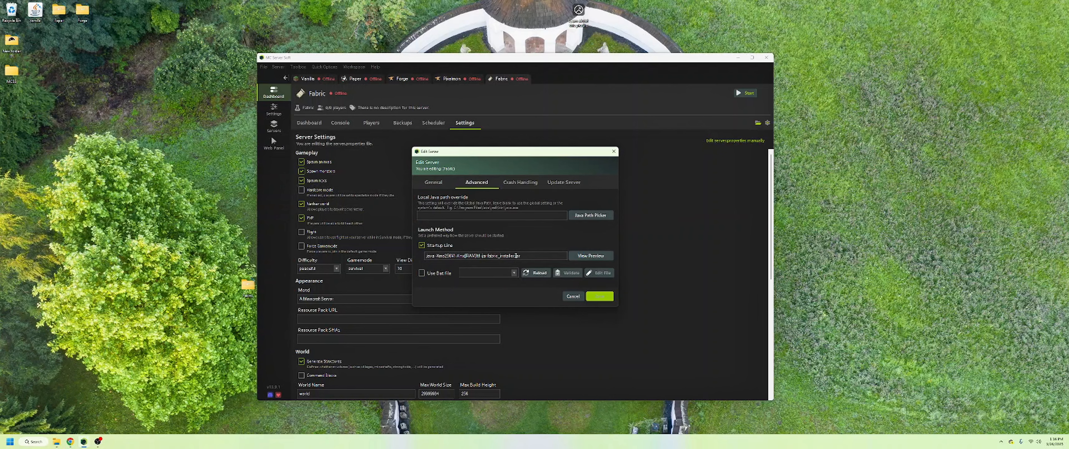
click(565, 184)
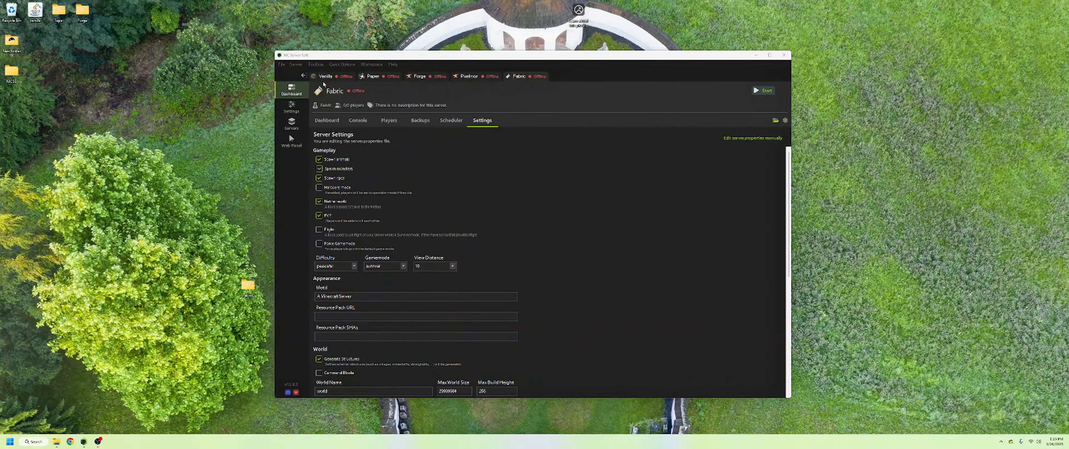
View the settings of the Pixelmon and Vanilla servers, returning to the Fabric server
click(475, 78)
click(510, 78)
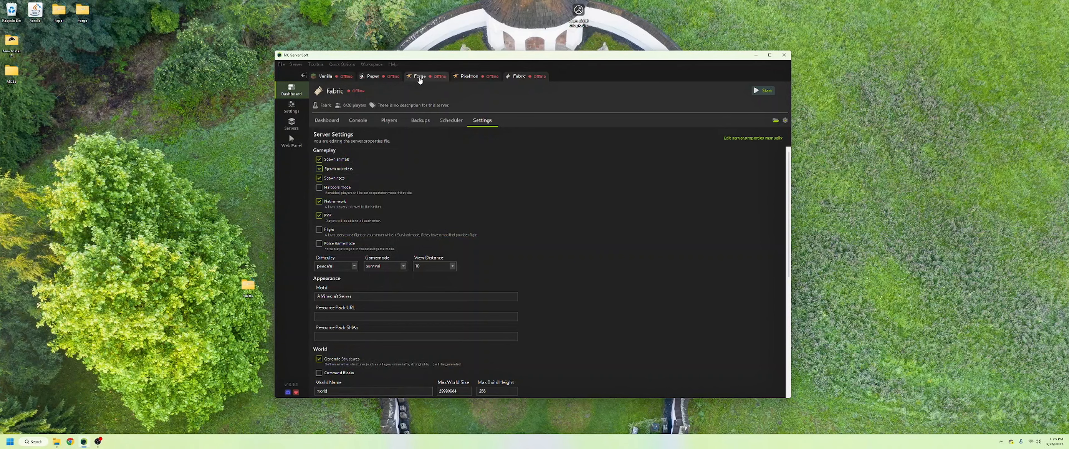
click(327, 77)
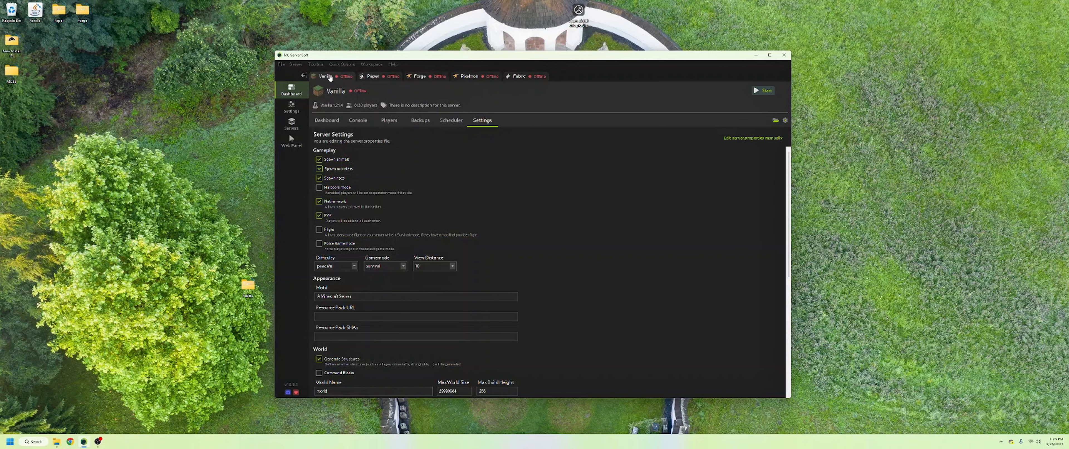
click(518, 76)
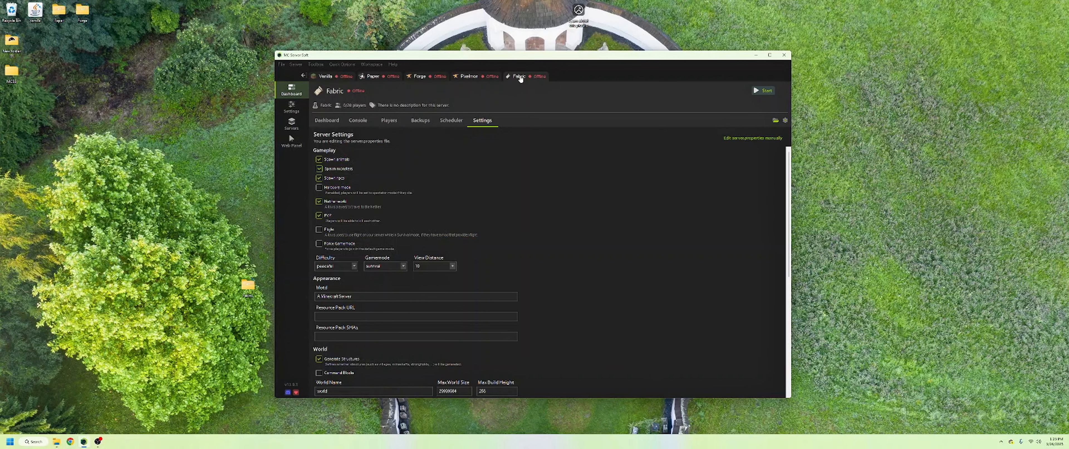